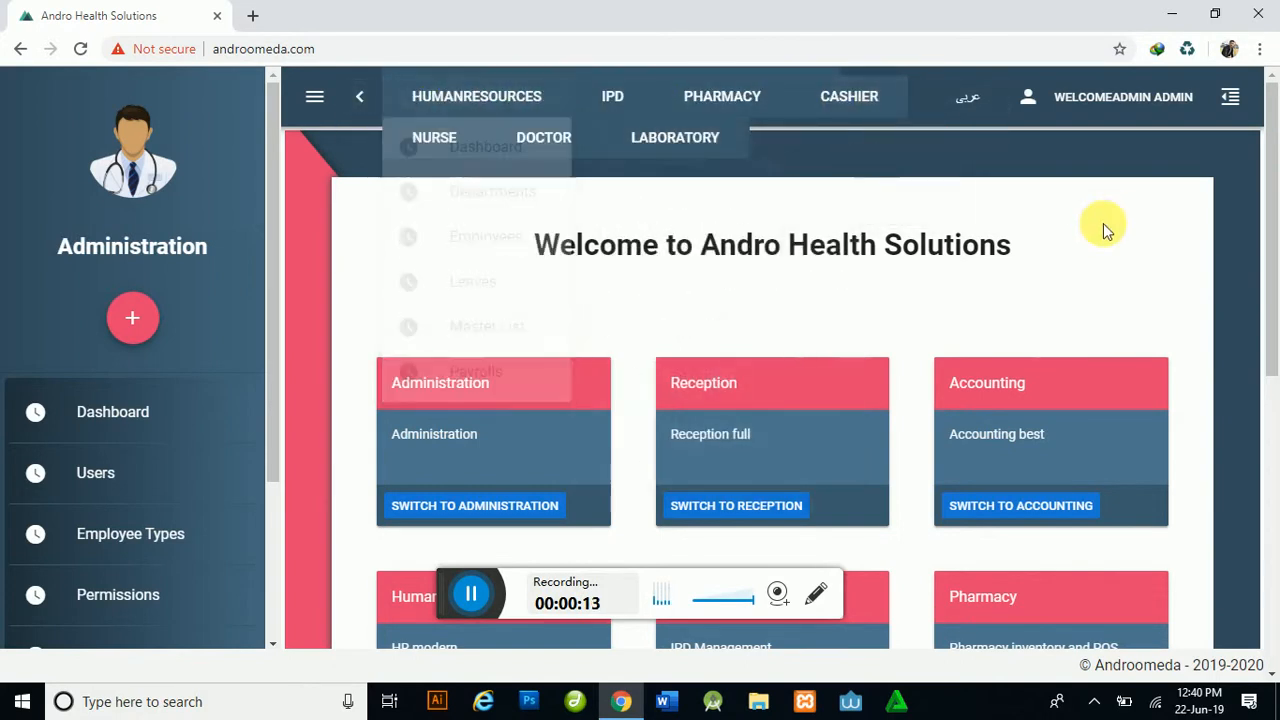
Step: Zoom the browser out to 50% so every module card on the welcome page fits
mouse_move(488, 96)
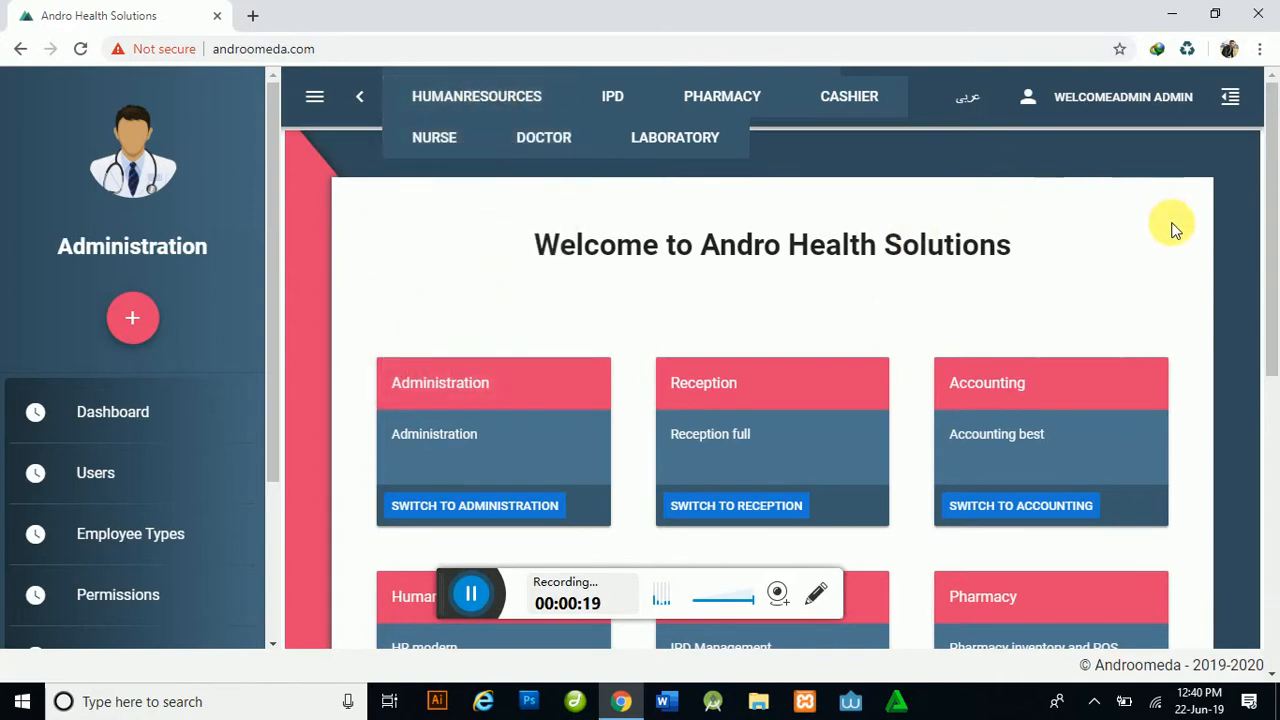
key("ctrl+minus")
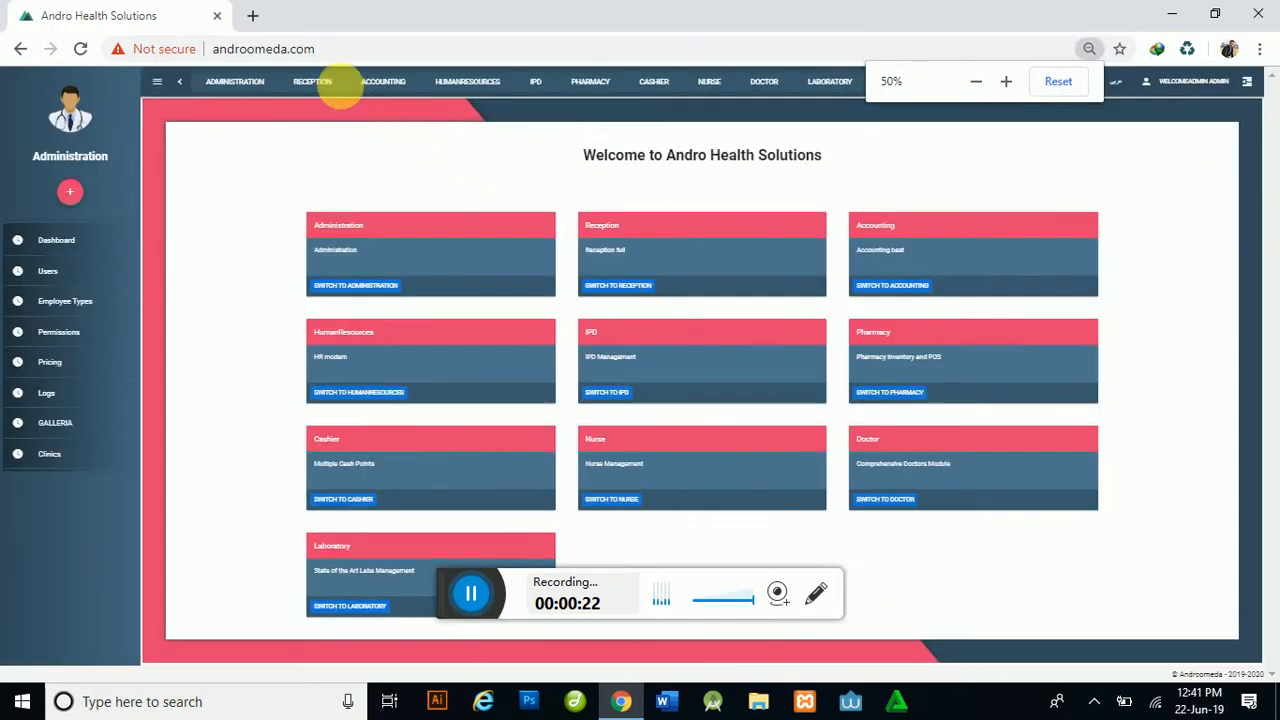
Step: Add and save 'Advanced Chest Clinic' under Administration > Clinics, bringing the list to 6 clinics
mouse_move(240, 84)
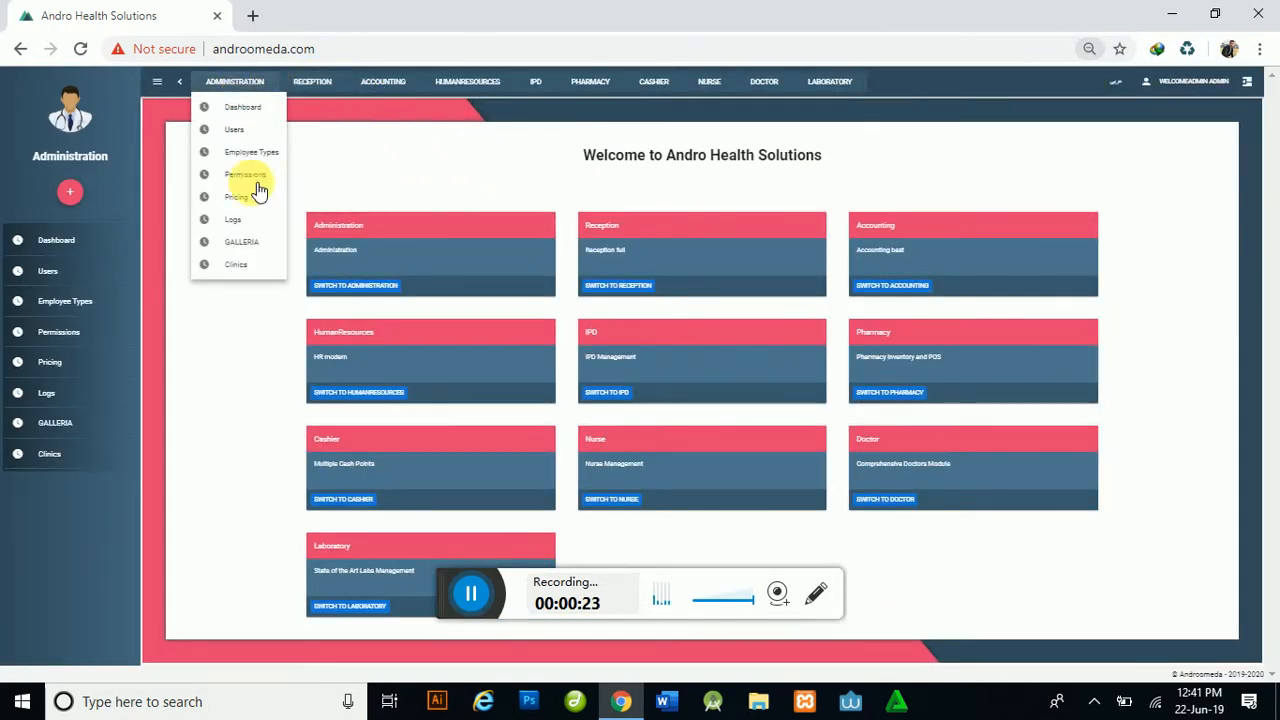
left_click(240, 265)
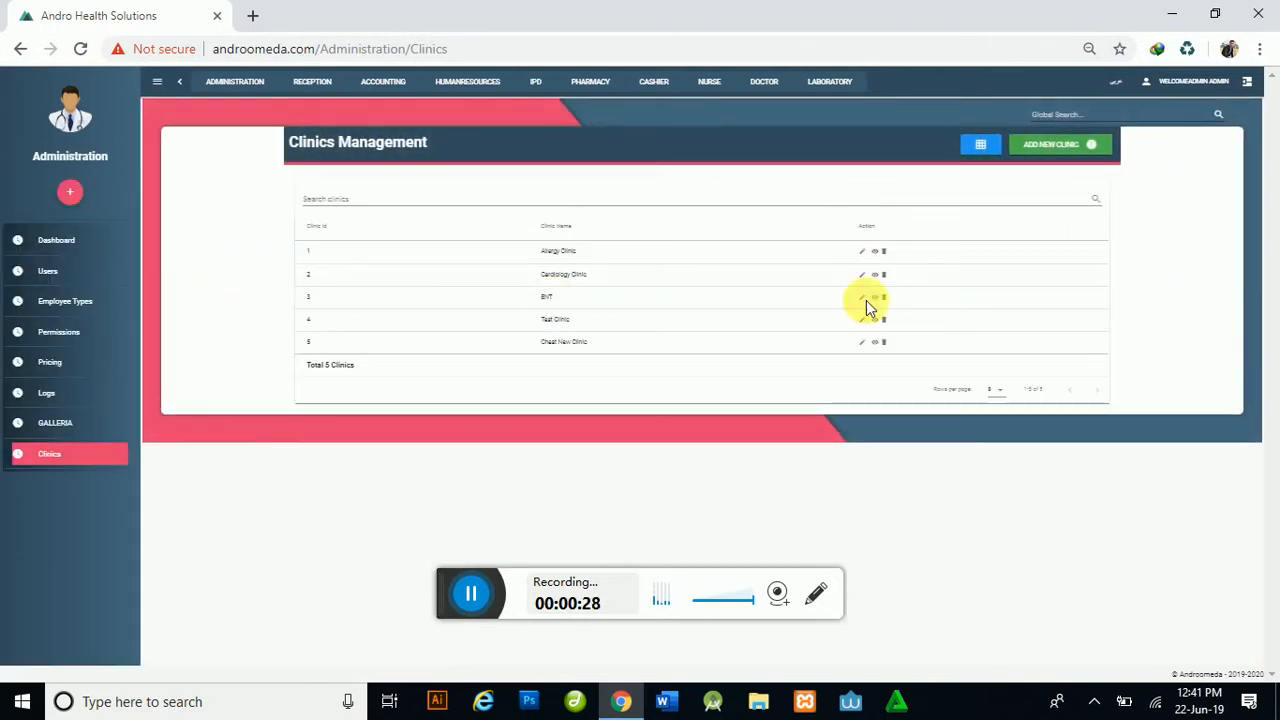
left_click(1053, 148)
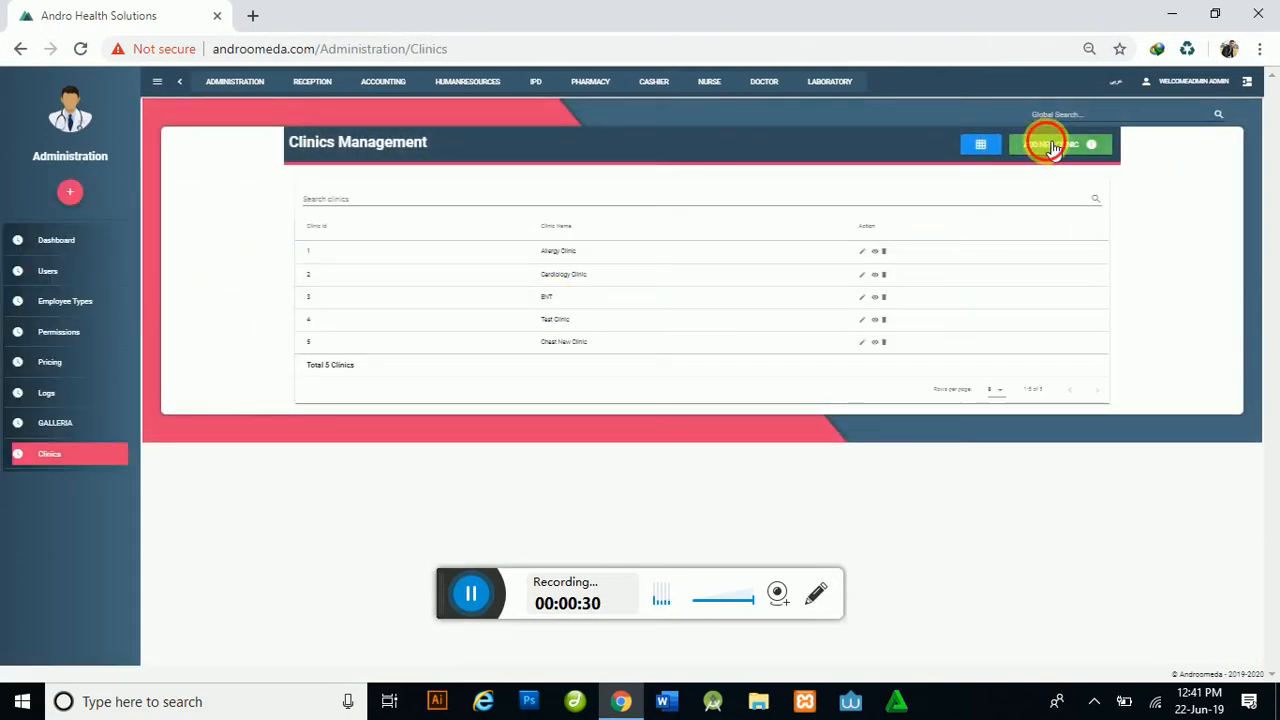
left_click(551, 382)
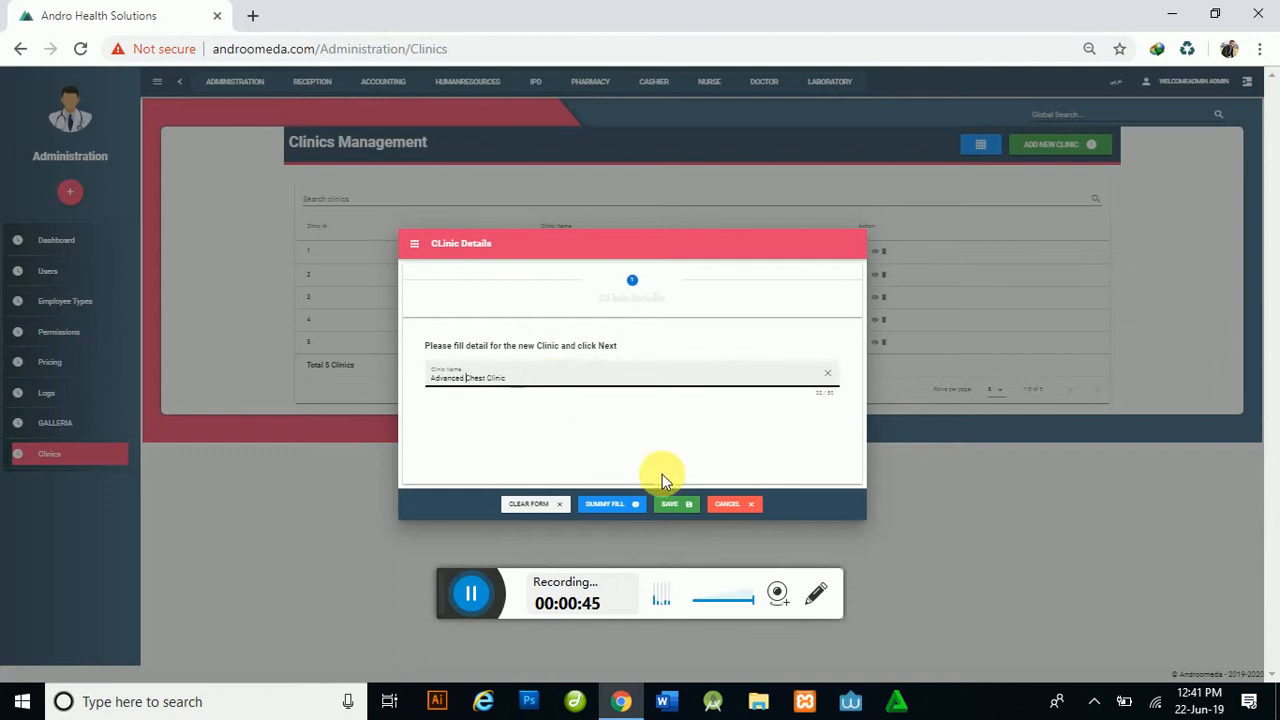
left_click(667, 503)
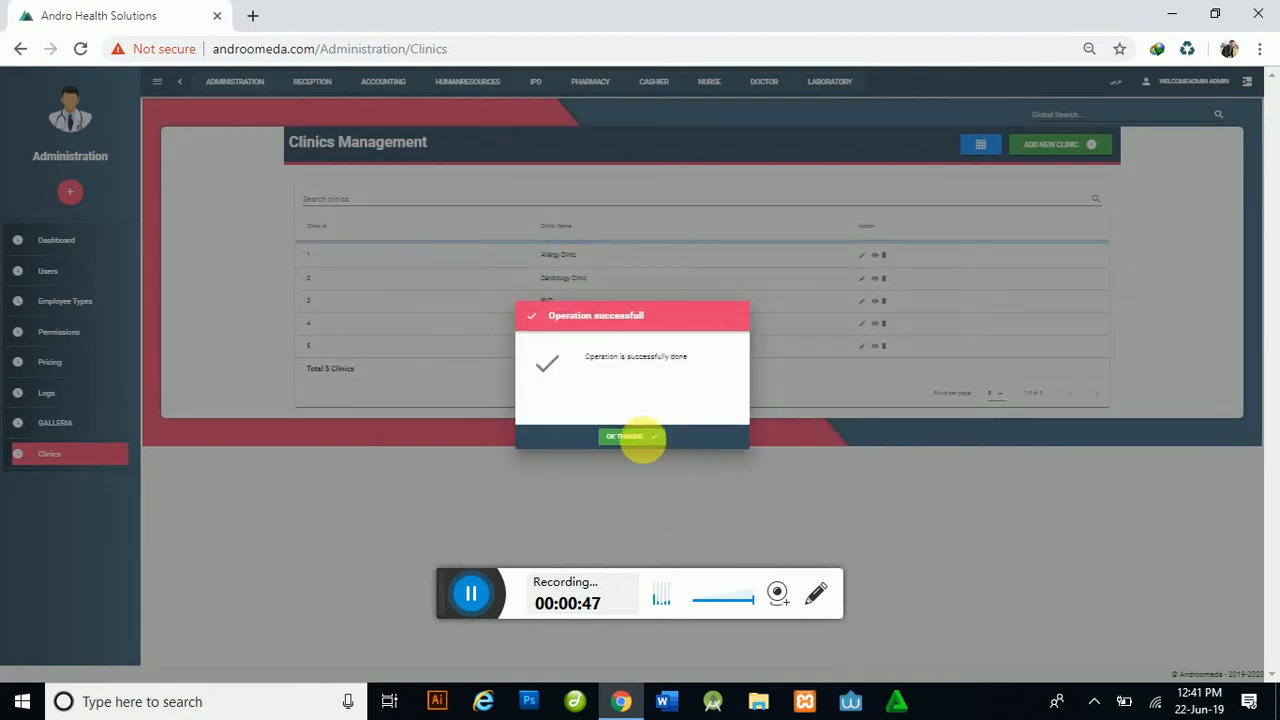
left_click(640, 438)
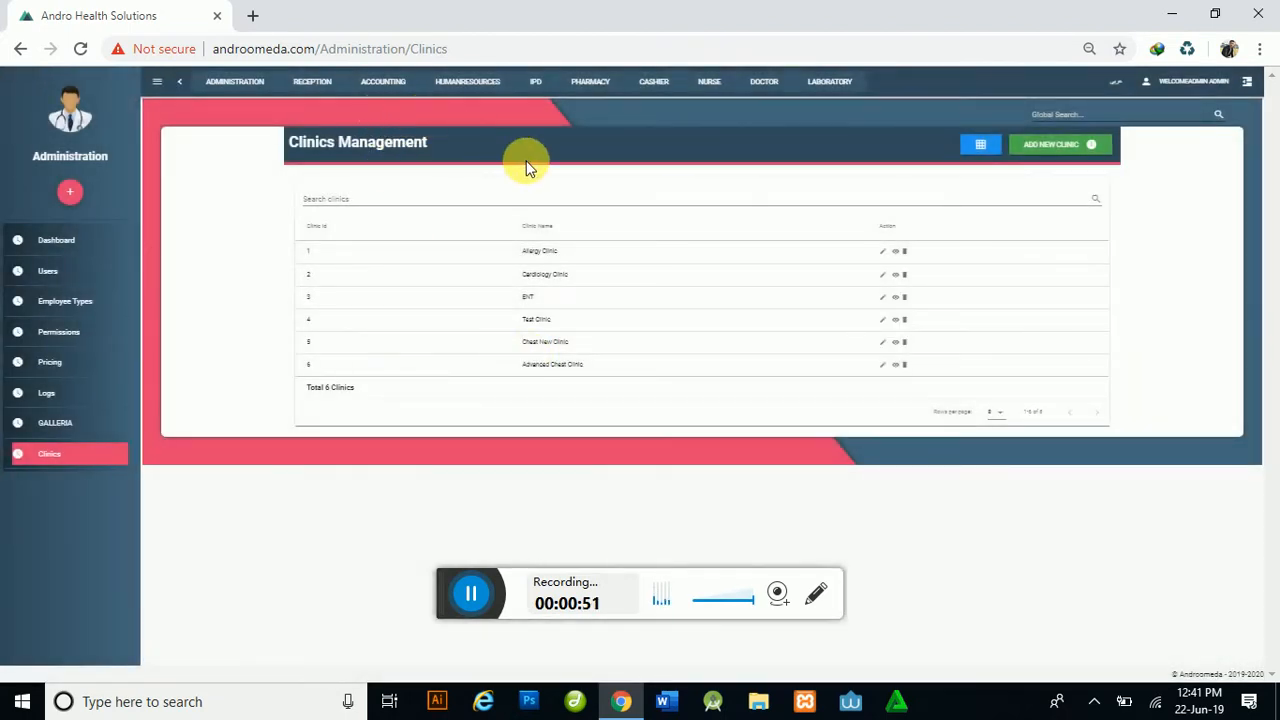
Step: Start a new Doctor record in Human Resources > Employees and prefill it with DUMMY FILL sample data
left_click_drag(531, 366, 618, 372)
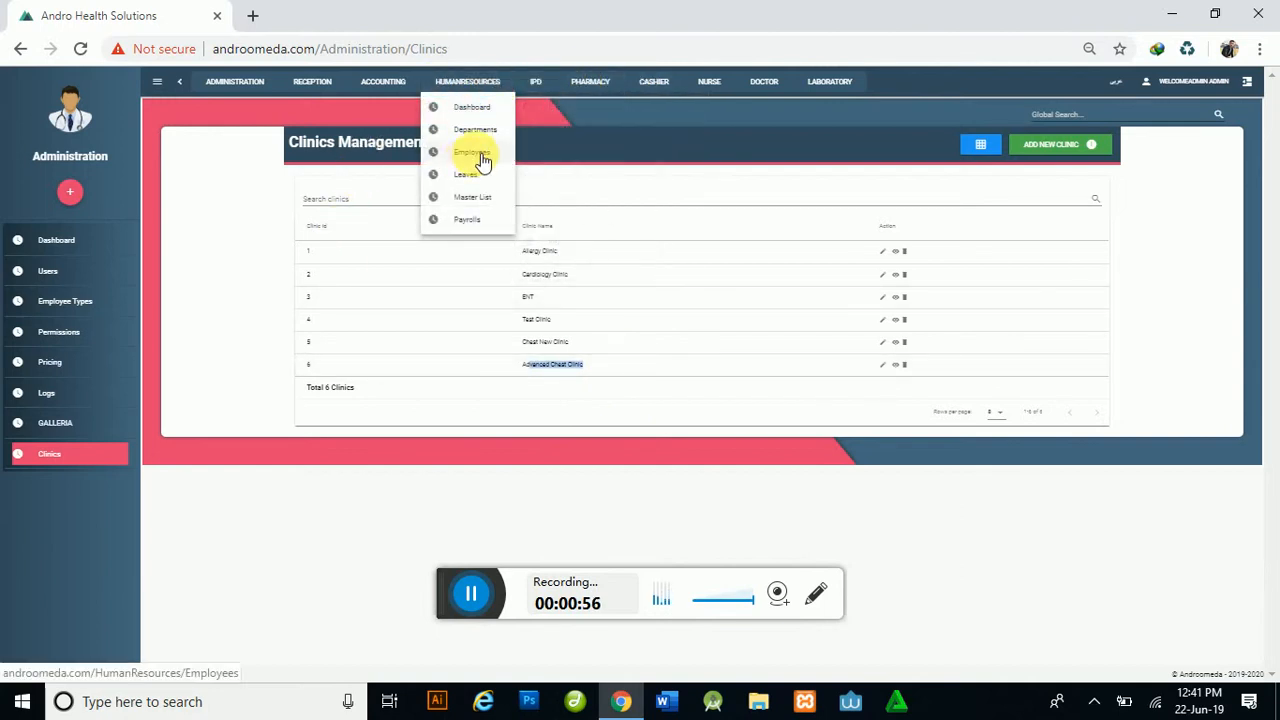
left_click(476, 152)
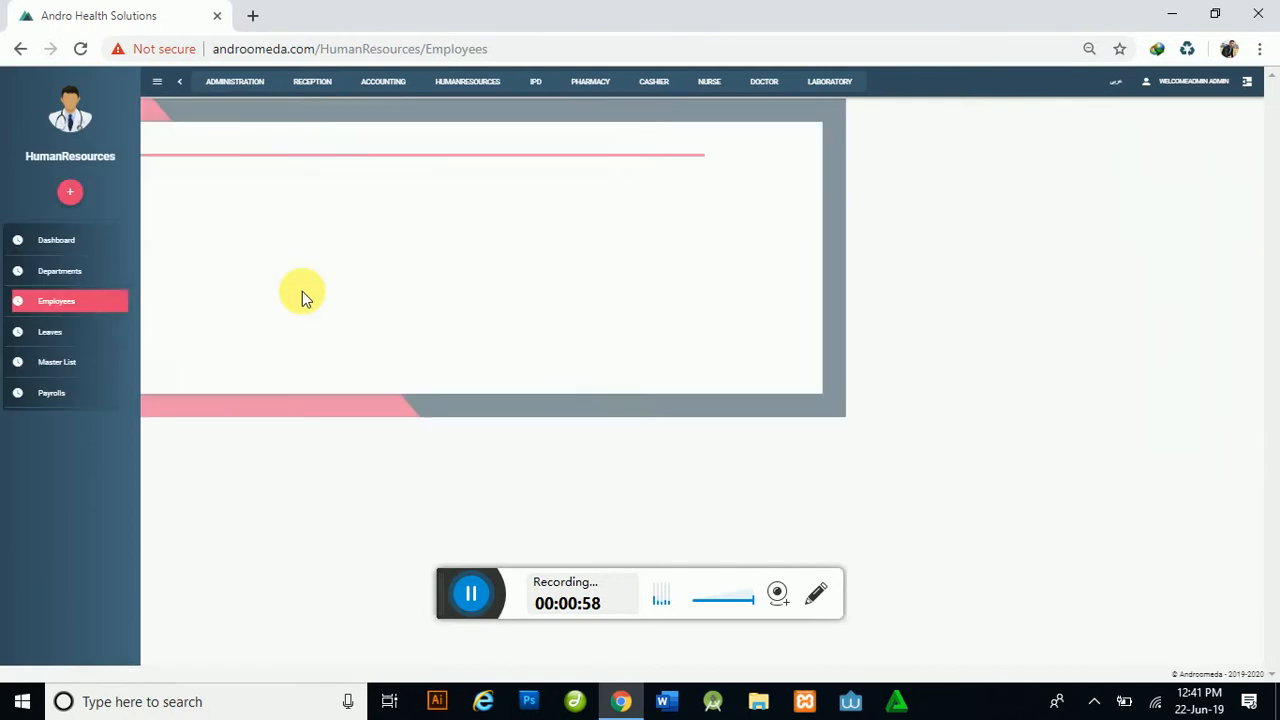
left_click(608, 212)
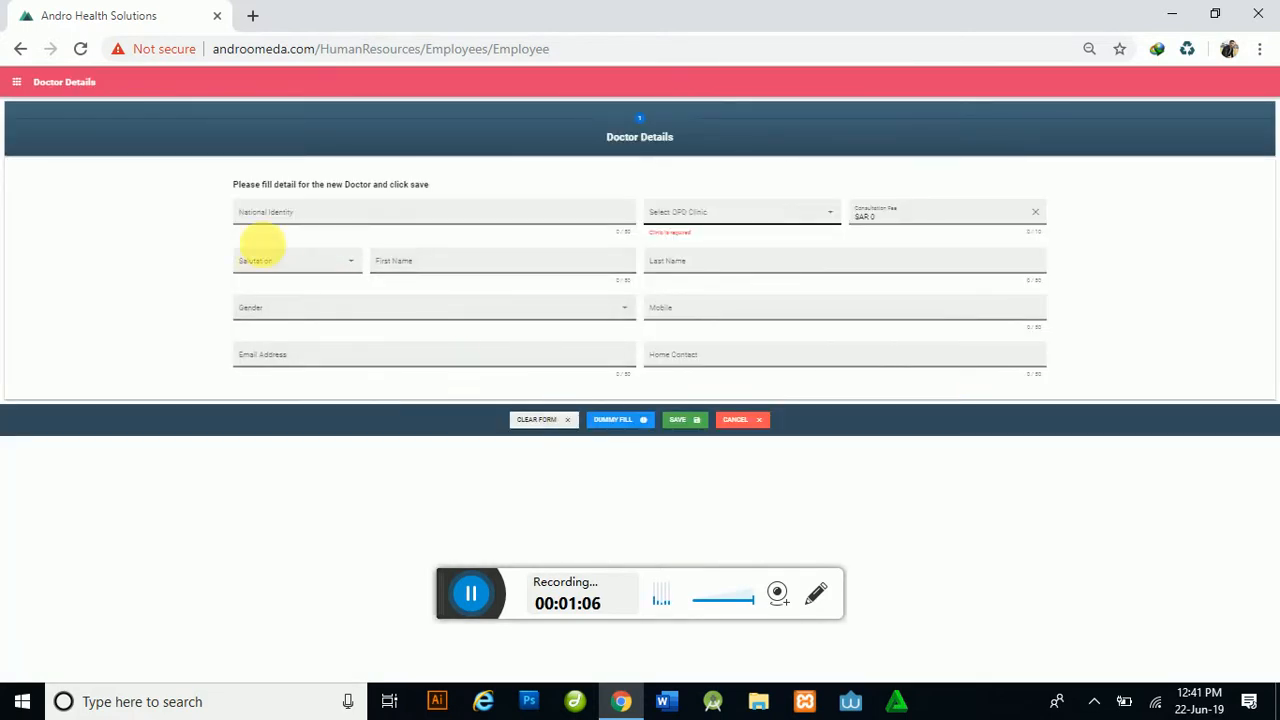
left_click(329, 214)
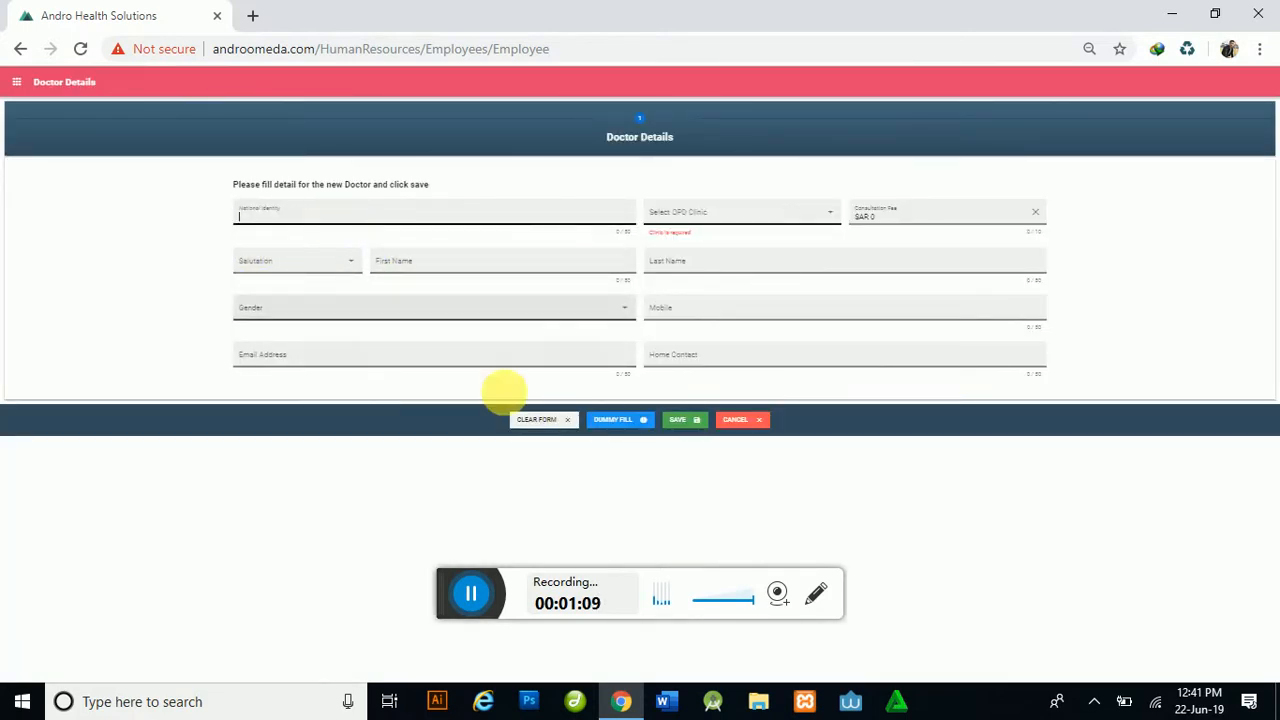
left_click(612, 418)
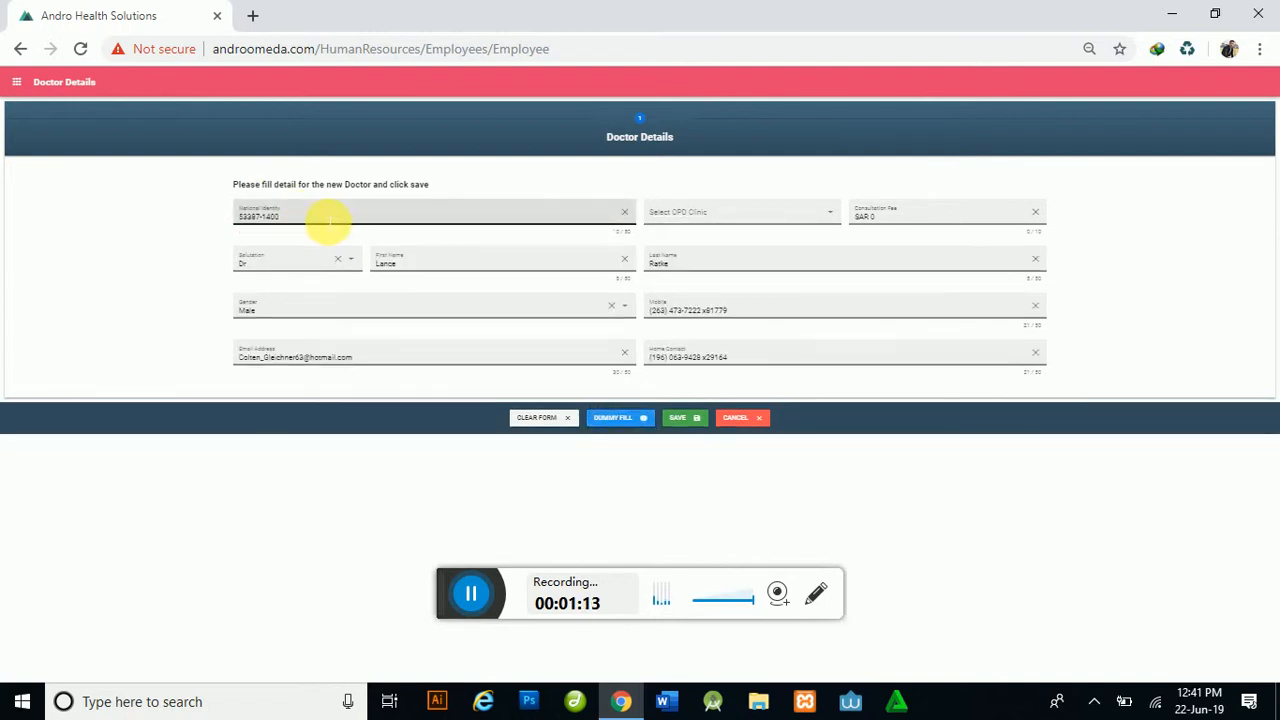
Step: Replace the sample first name with the new doctor's first name and move to Last Name
left_click(395, 262)
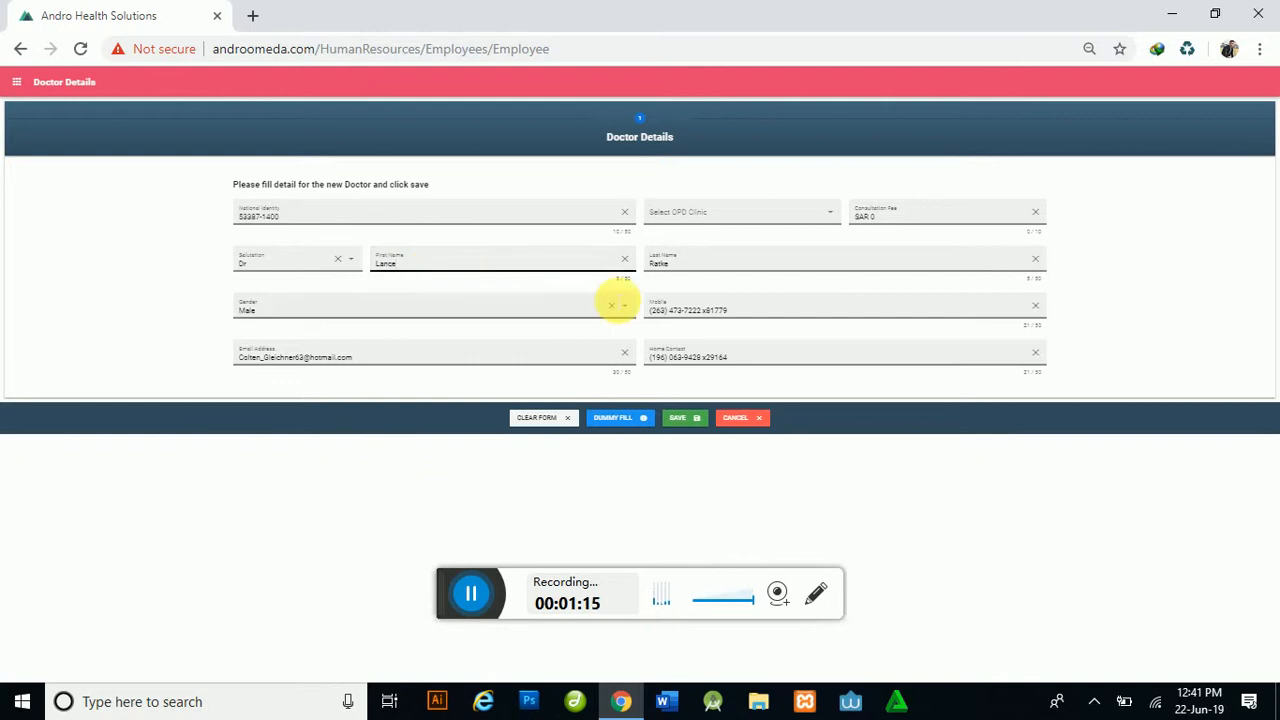
left_click_drag(372, 265, 632, 292)
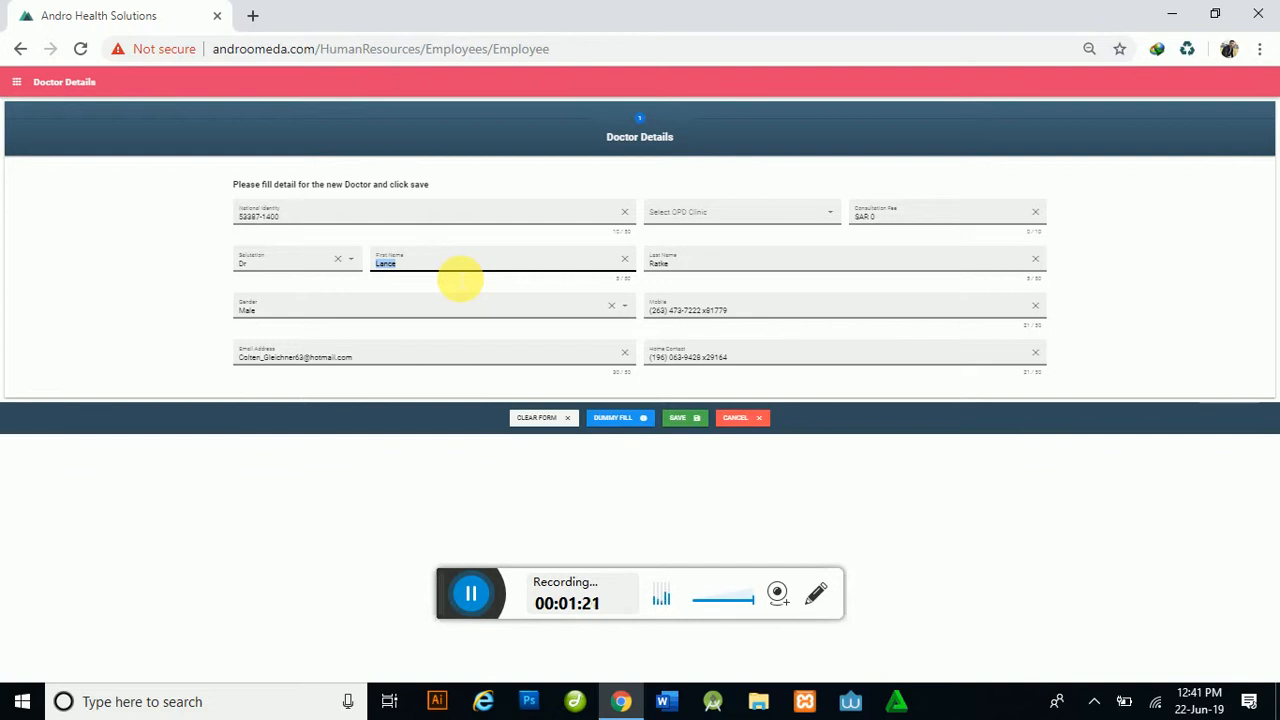
type("Kialid")
key("Tab")
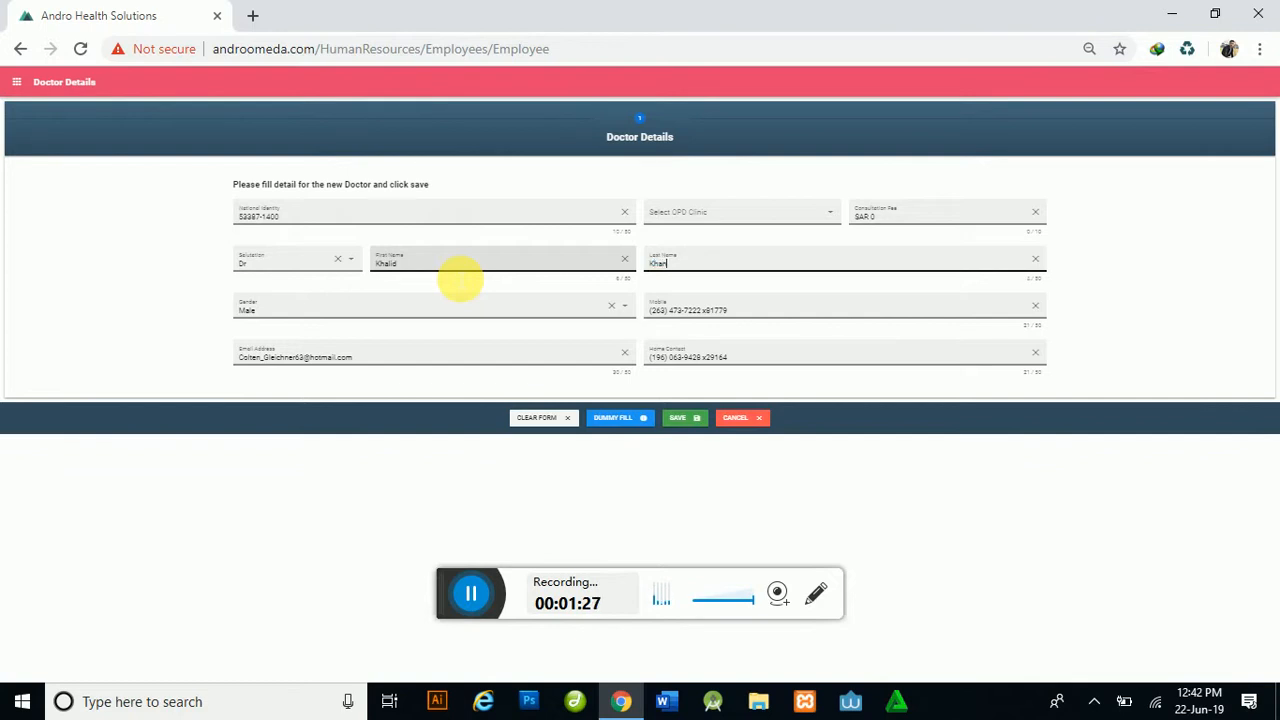
Step: Assign the doctor to the Advanced Chest Clinic OPD clinic with a consultation fee of 1000
left_click(676, 218)
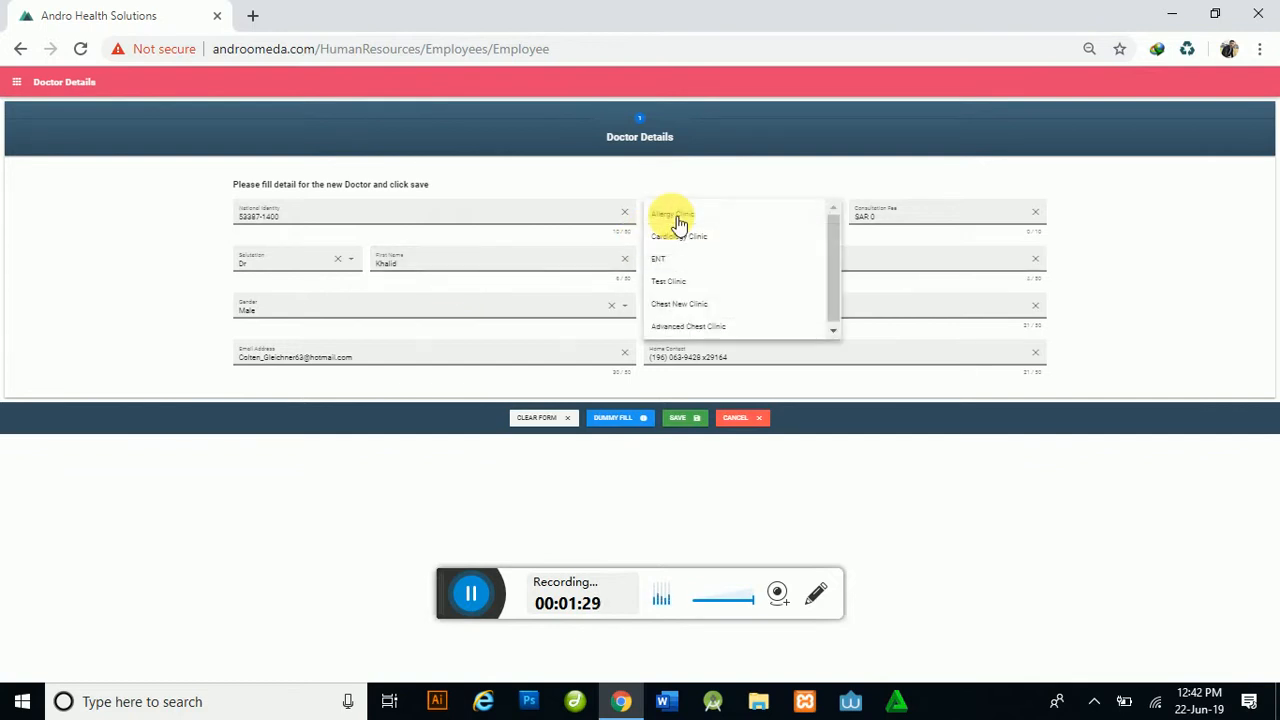
left_click(737, 326)
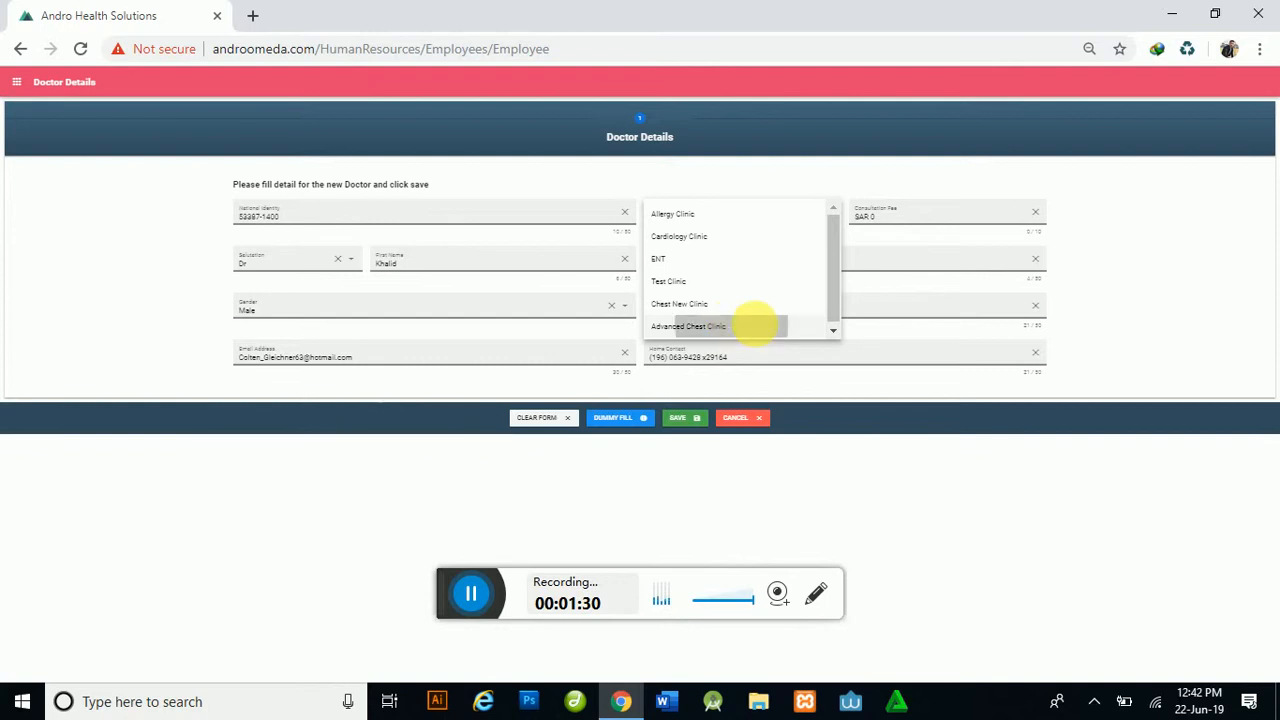
left_click(898, 222)
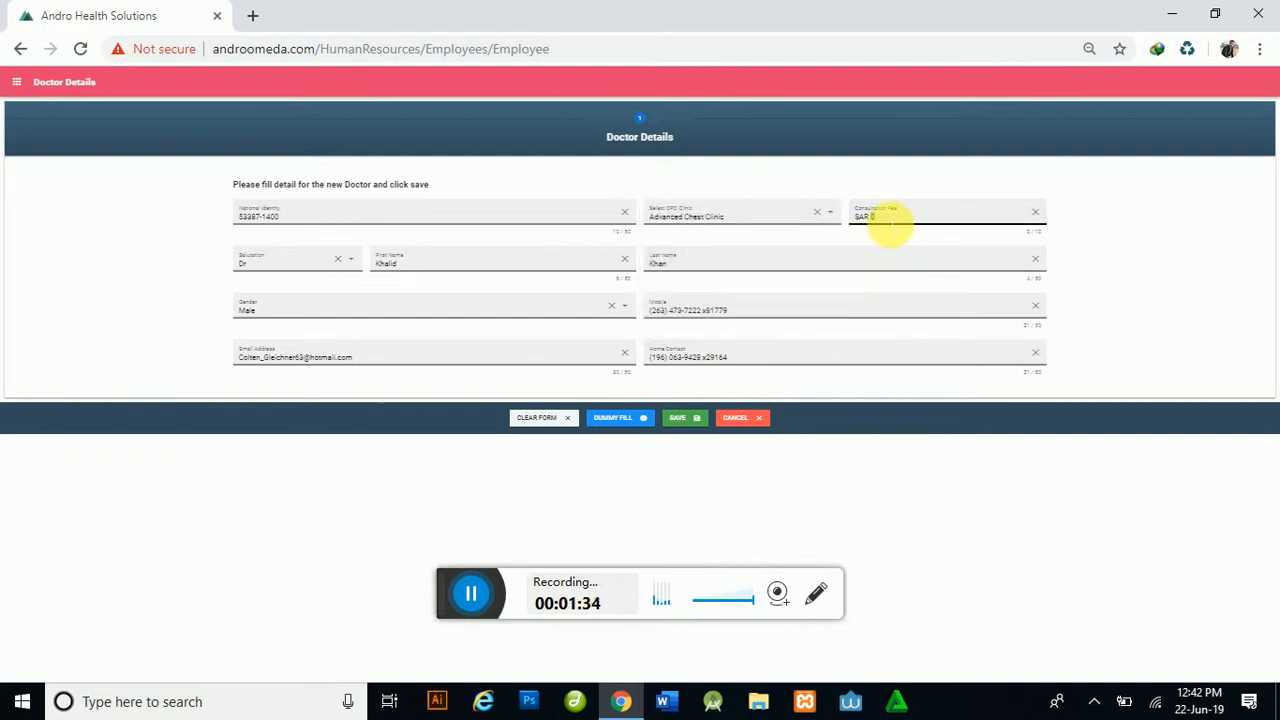
type("1000")
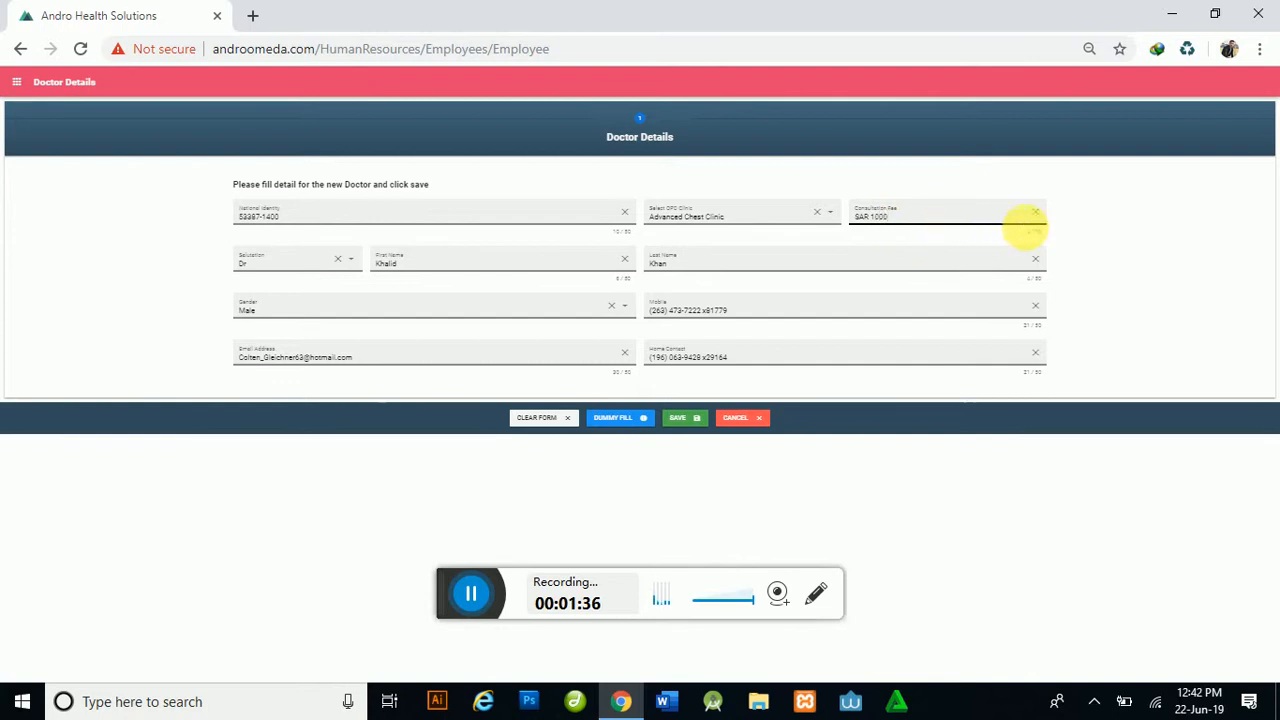
left_click(1125, 250)
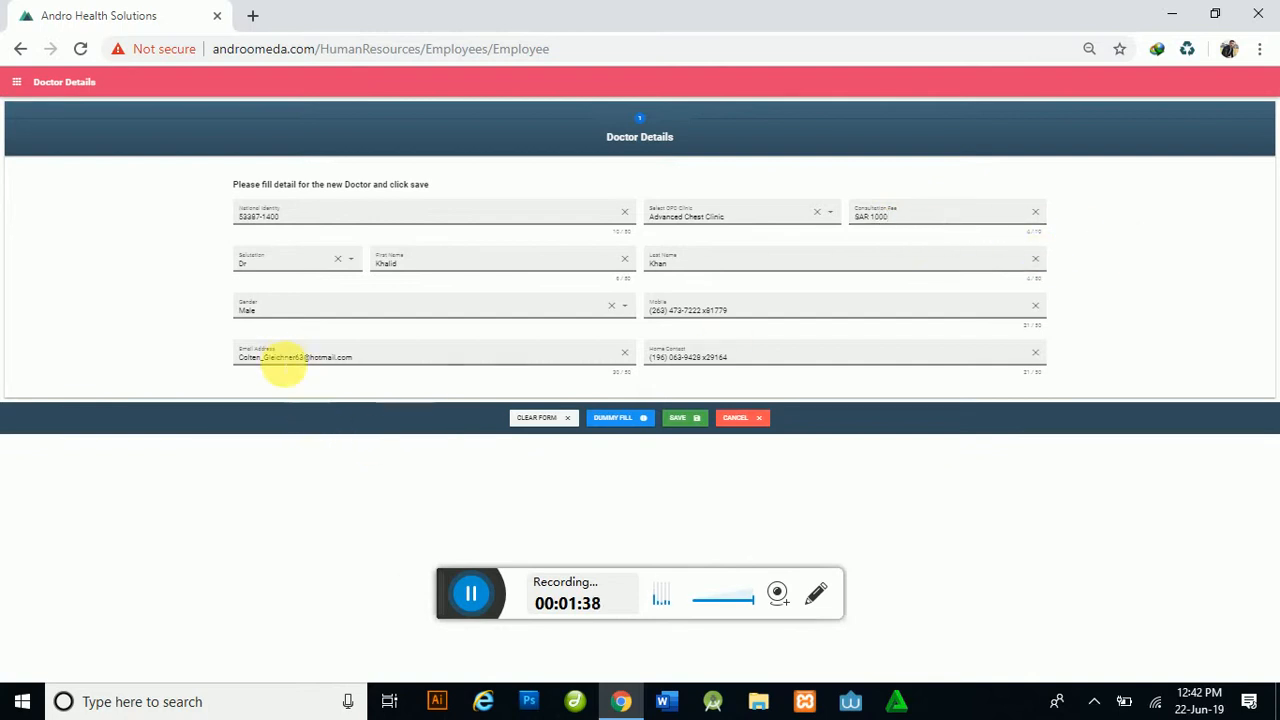
Step: Replace the sample e-mail address with the doctor's own e-mail
left_click(250, 368)
left_click_drag(366, 363, 243, 371)
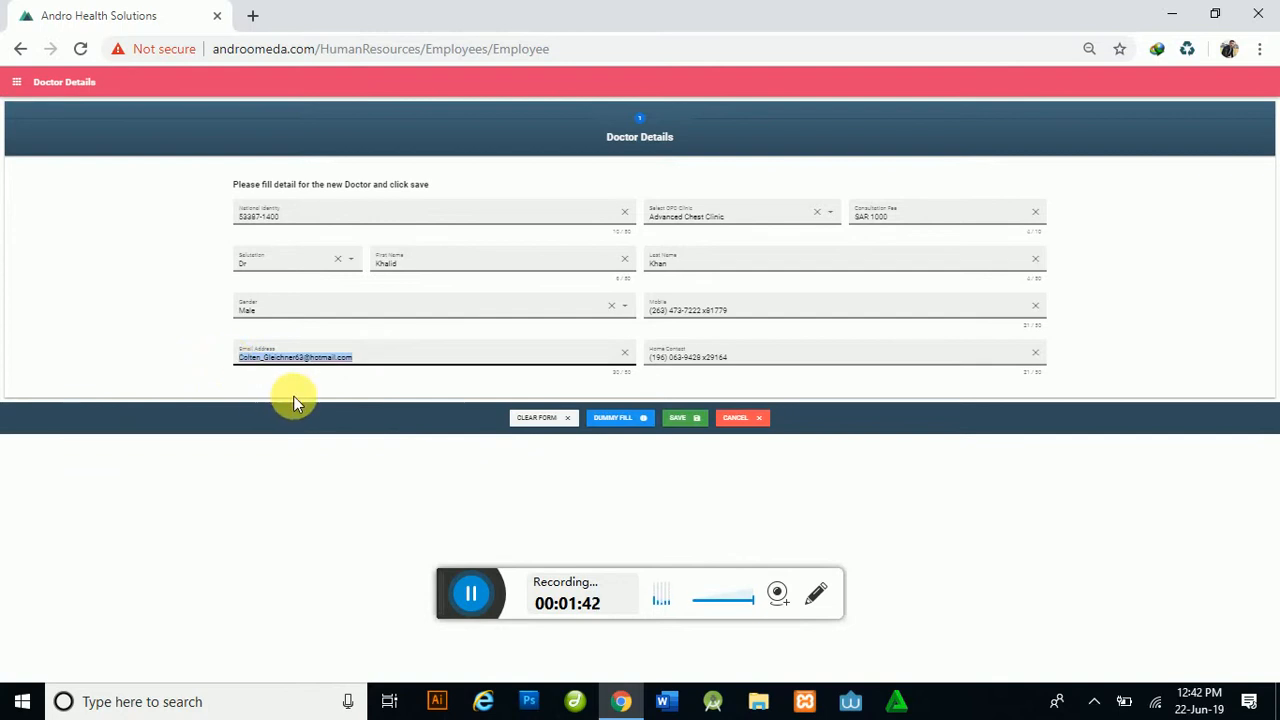
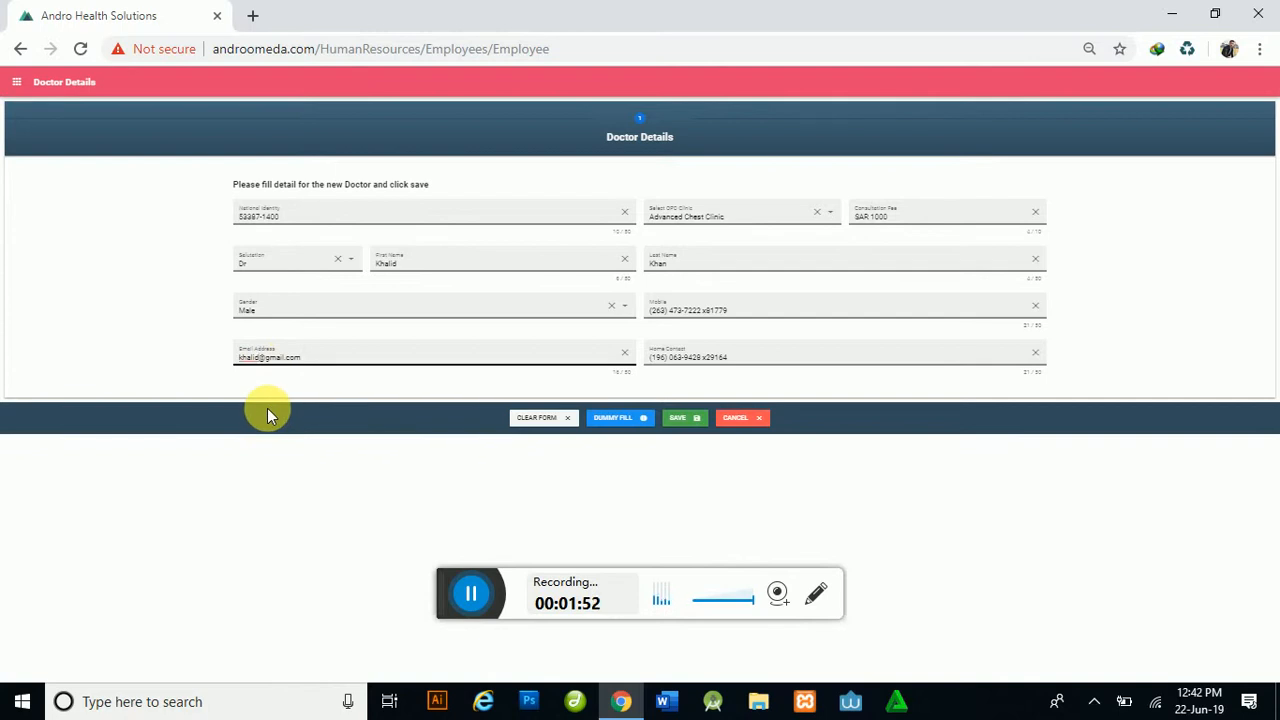
left_click(291, 386)
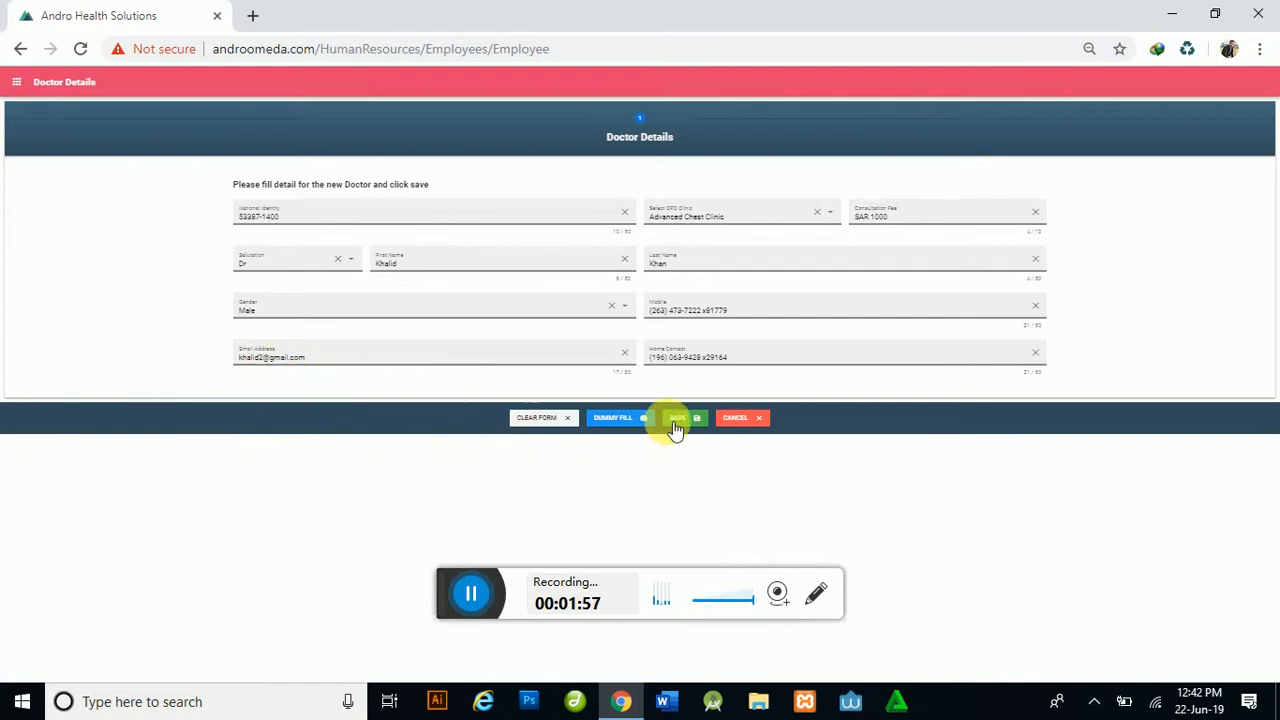
Step: Replace the invalid mobile and home contact numbers with valid ones so the doctor record saves
left_click(686, 422)
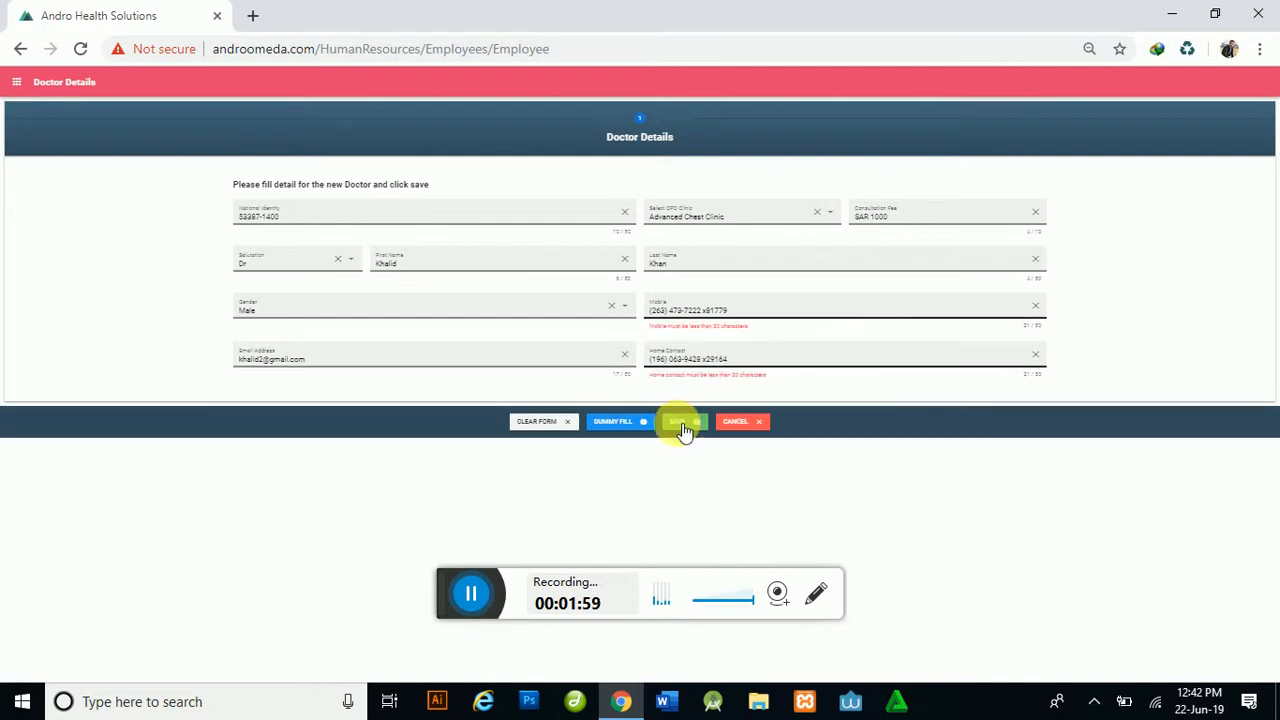
left_click_drag(749, 320, 649, 318)
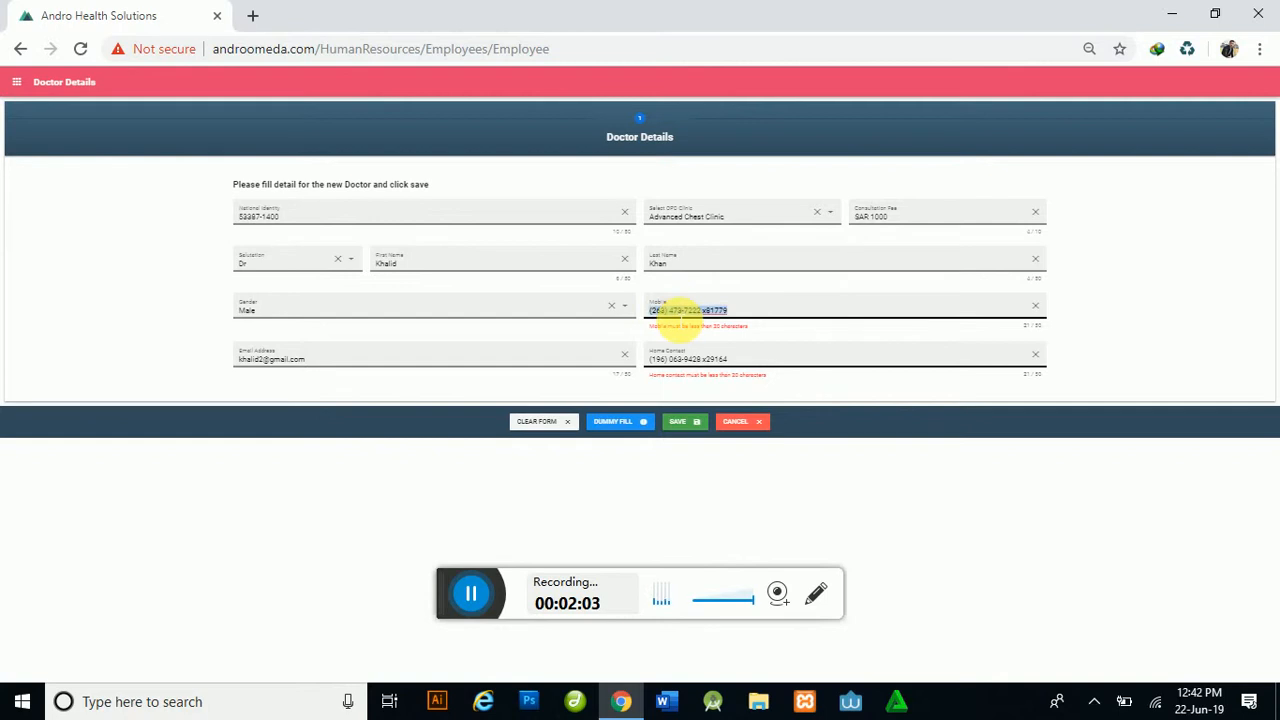
type("45645456")
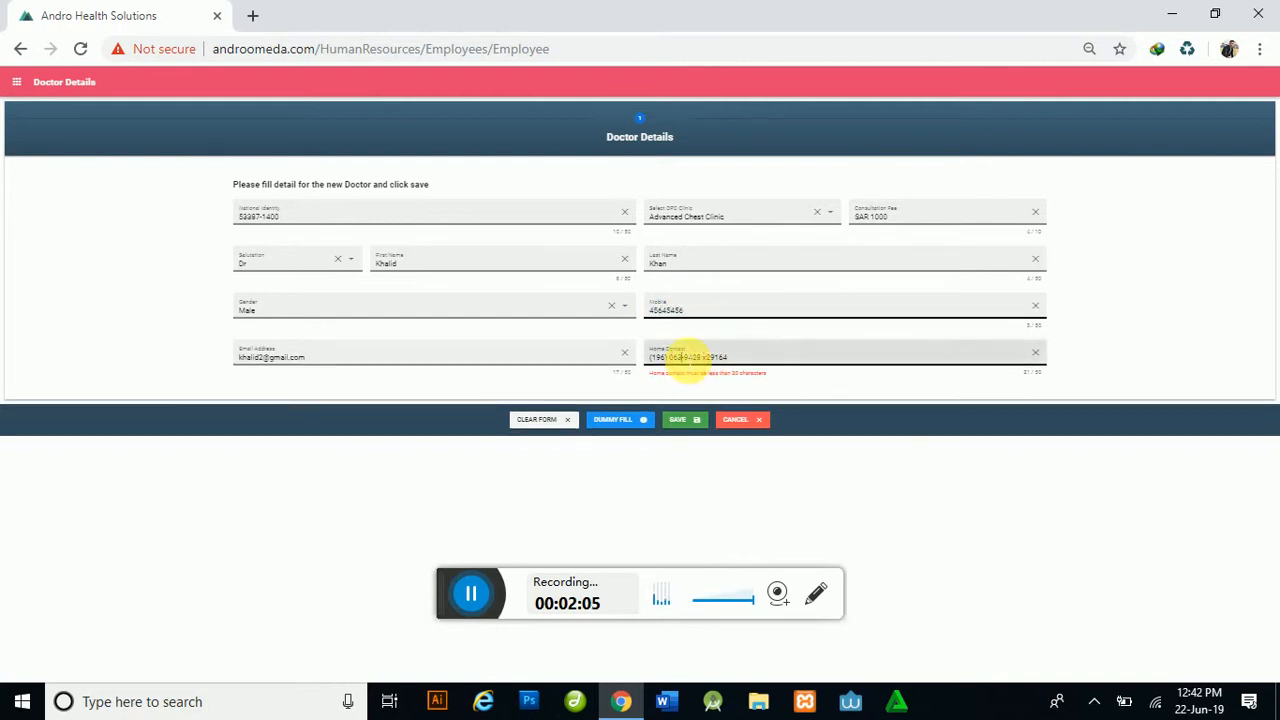
triple_click(690, 358)
type("456456456")
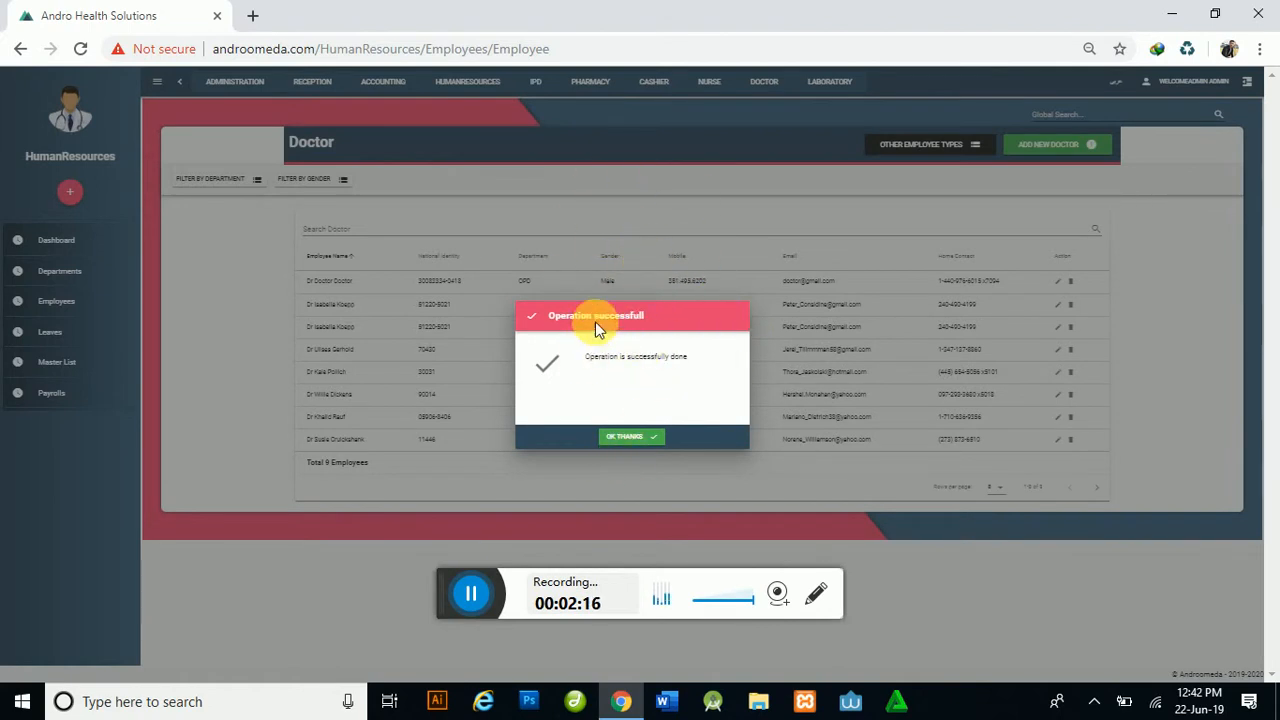
Step: Dismiss the save confirmation and search the doctor list for the new doctor, then clear the search
left_click(645, 440)
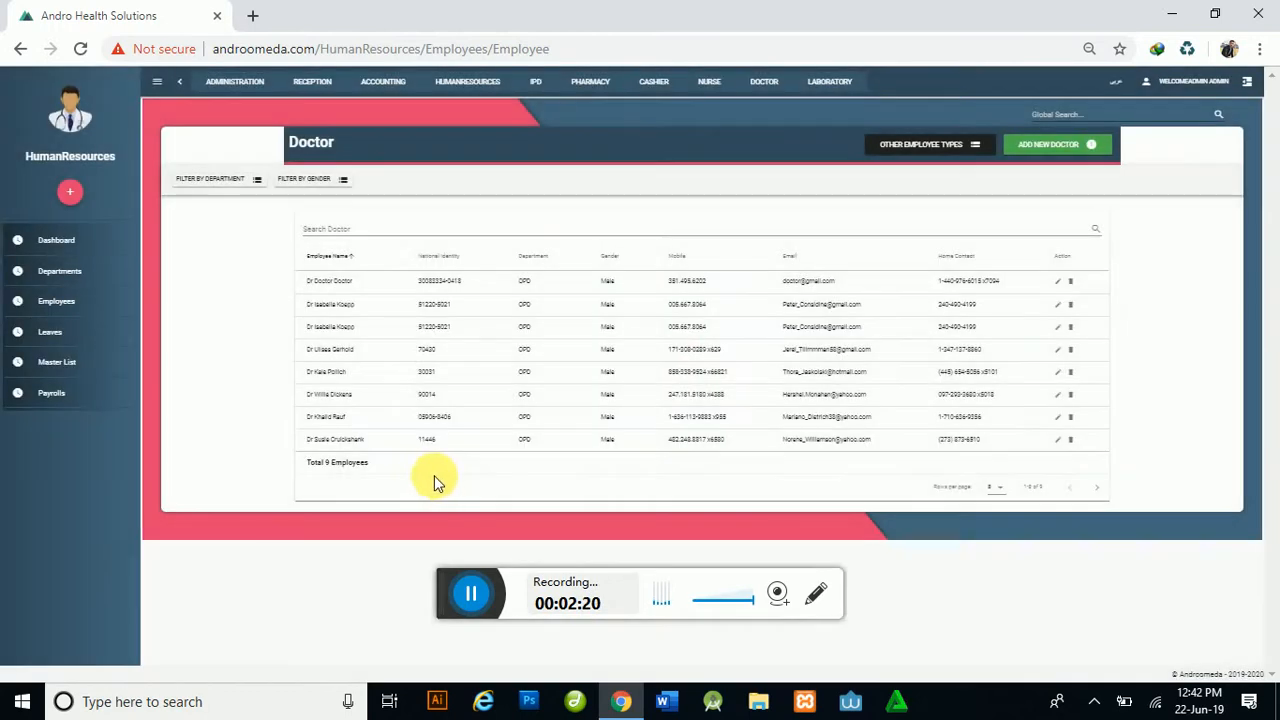
left_click(376, 229)
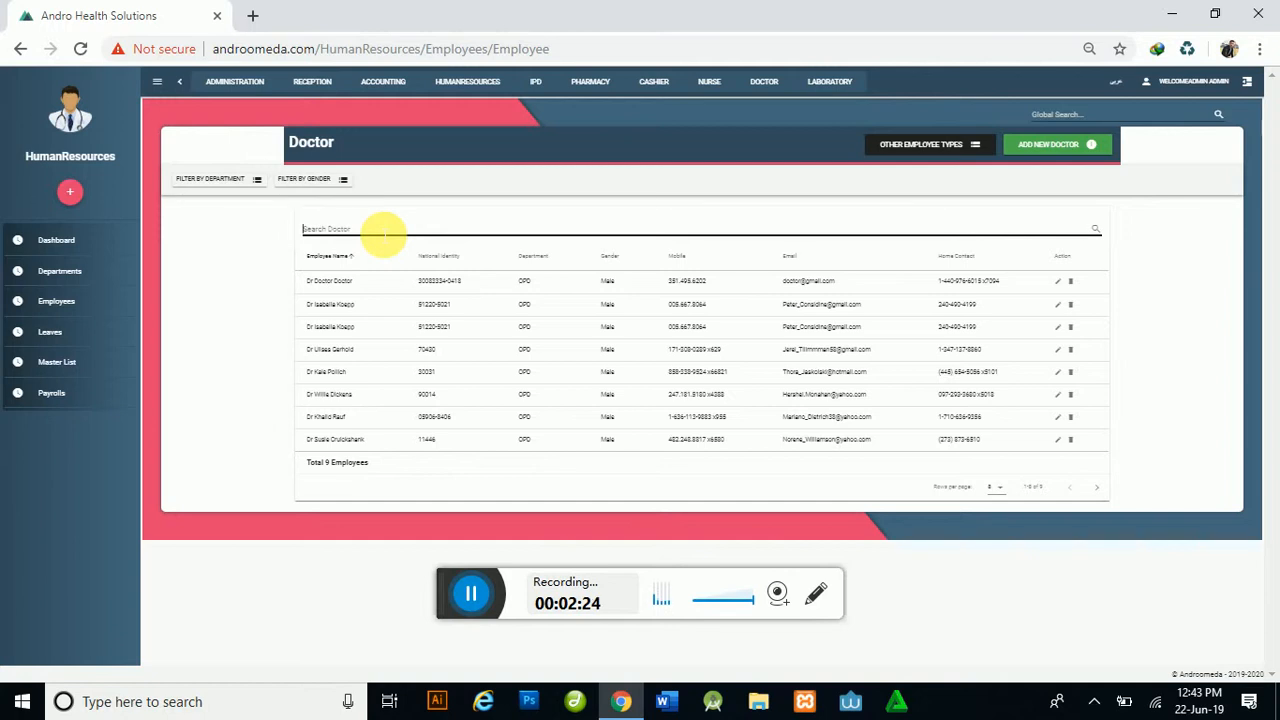
type("kha")
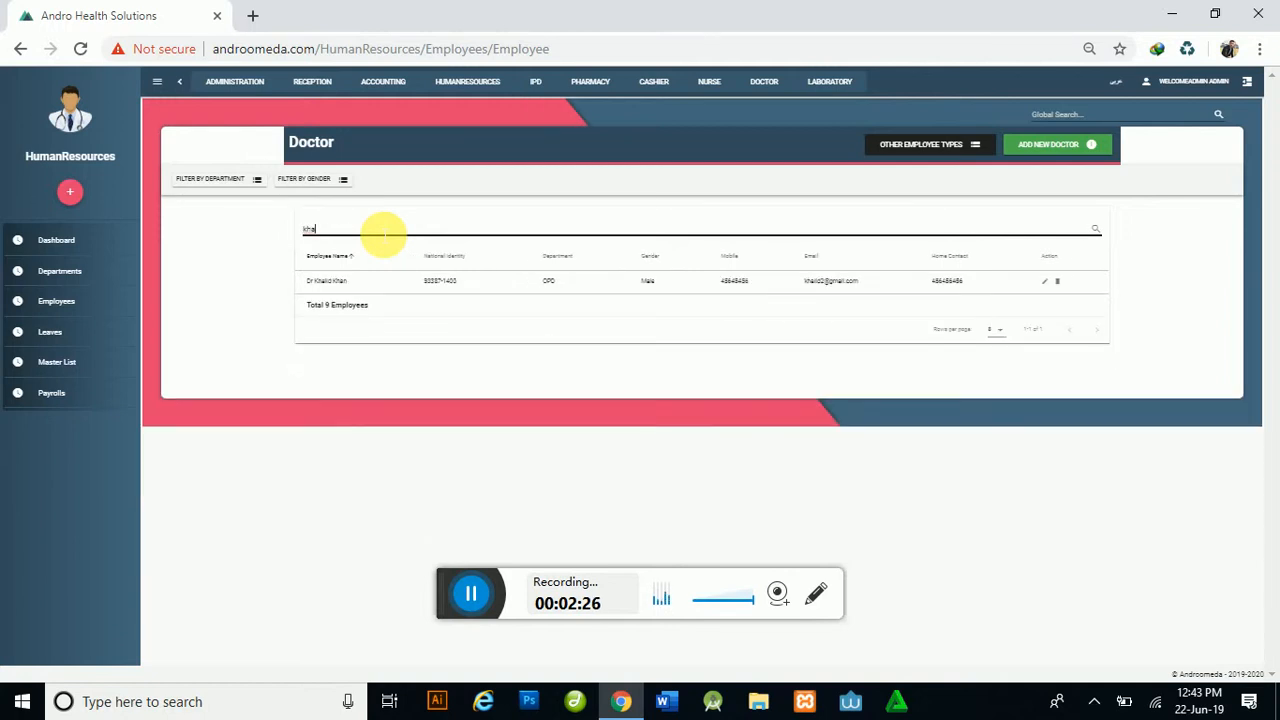
key("BackSpace")
key("BackSpace")
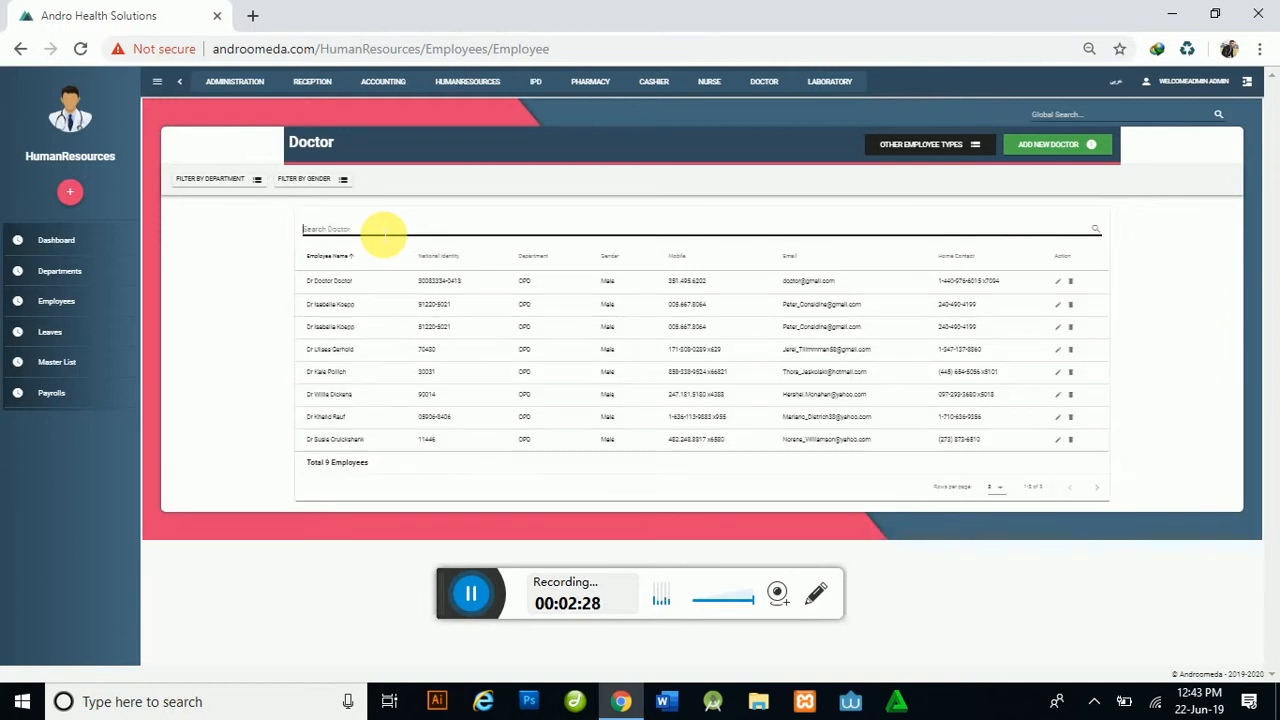
type("kh")
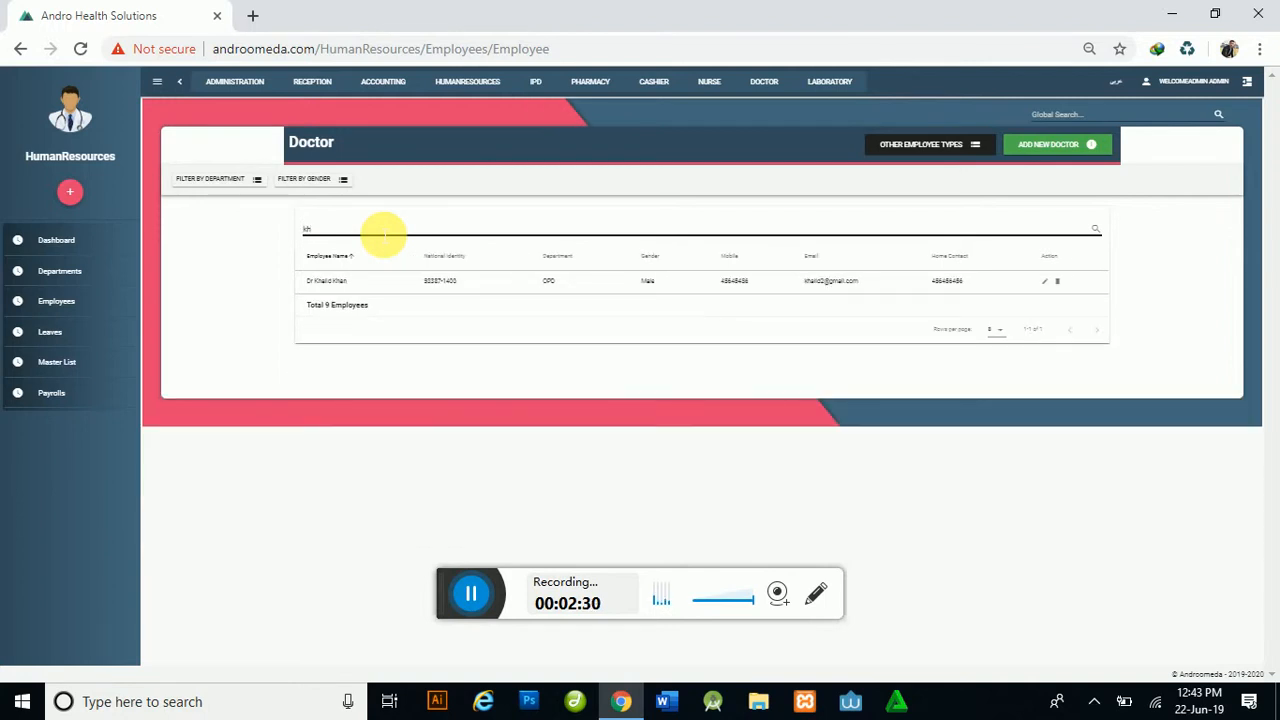
key("BackSpace")
key("BackSpace")
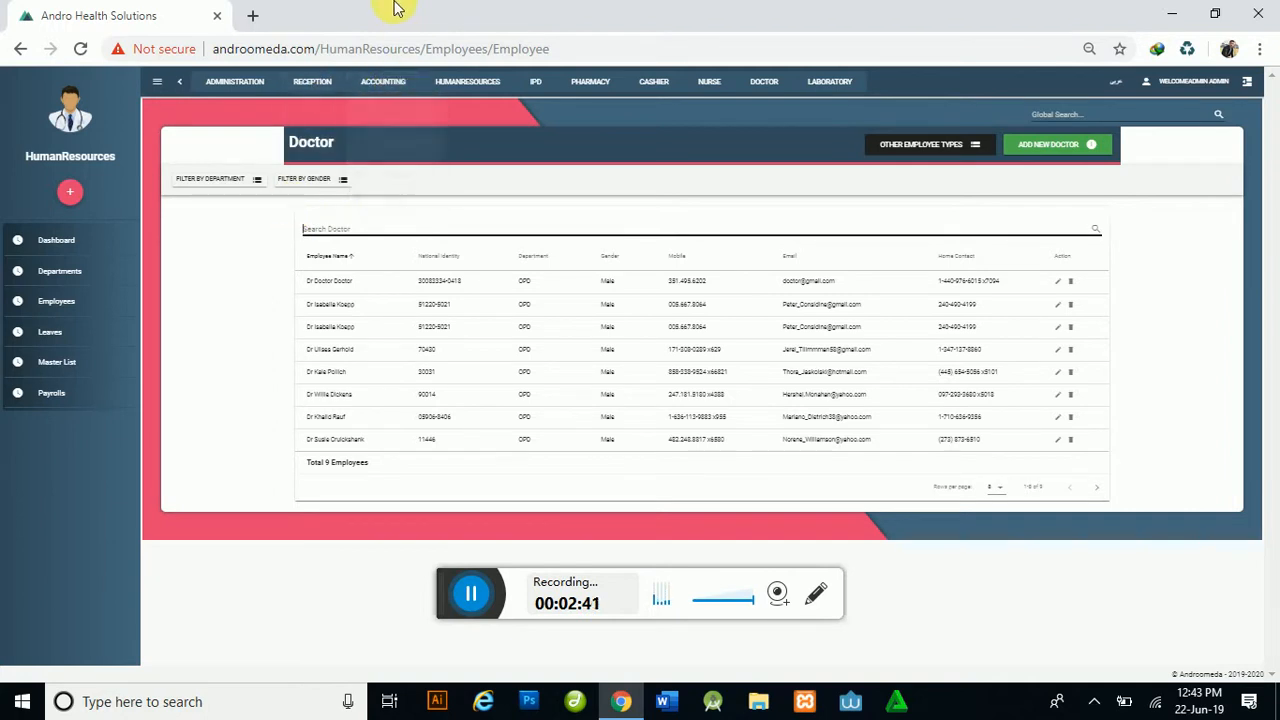
left_click(322, 232)
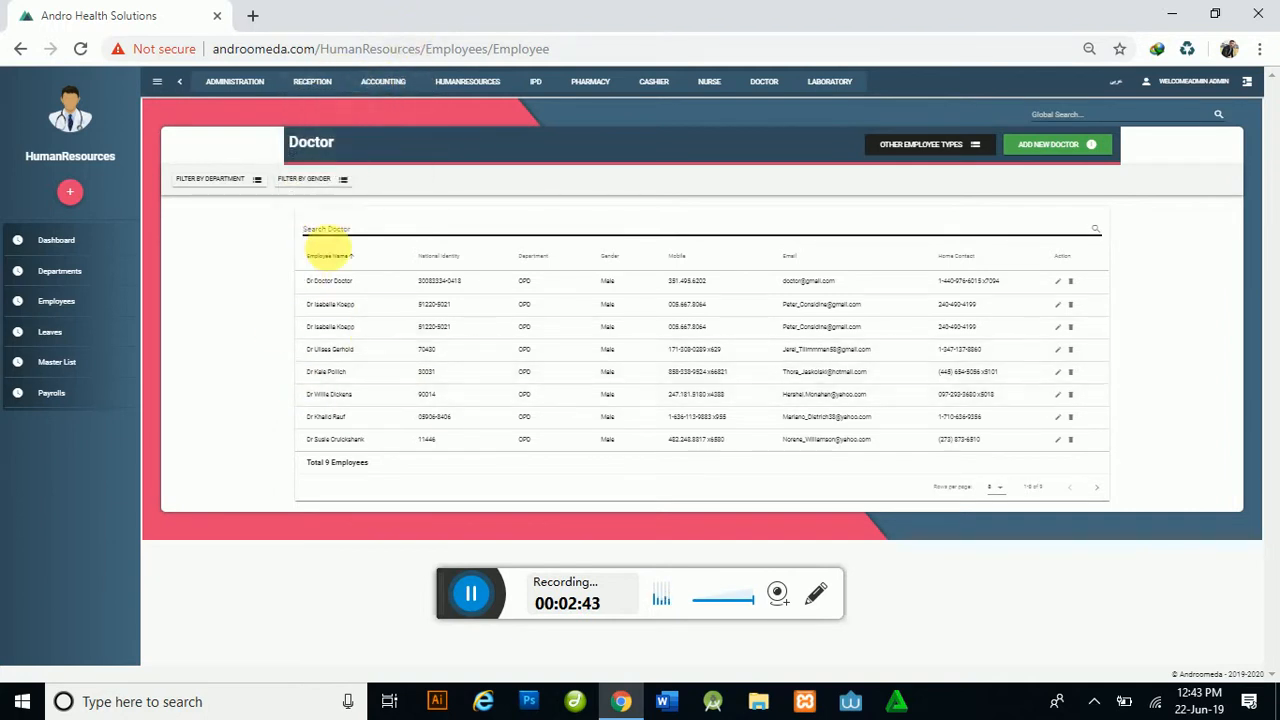
mouse_move(312, 81)
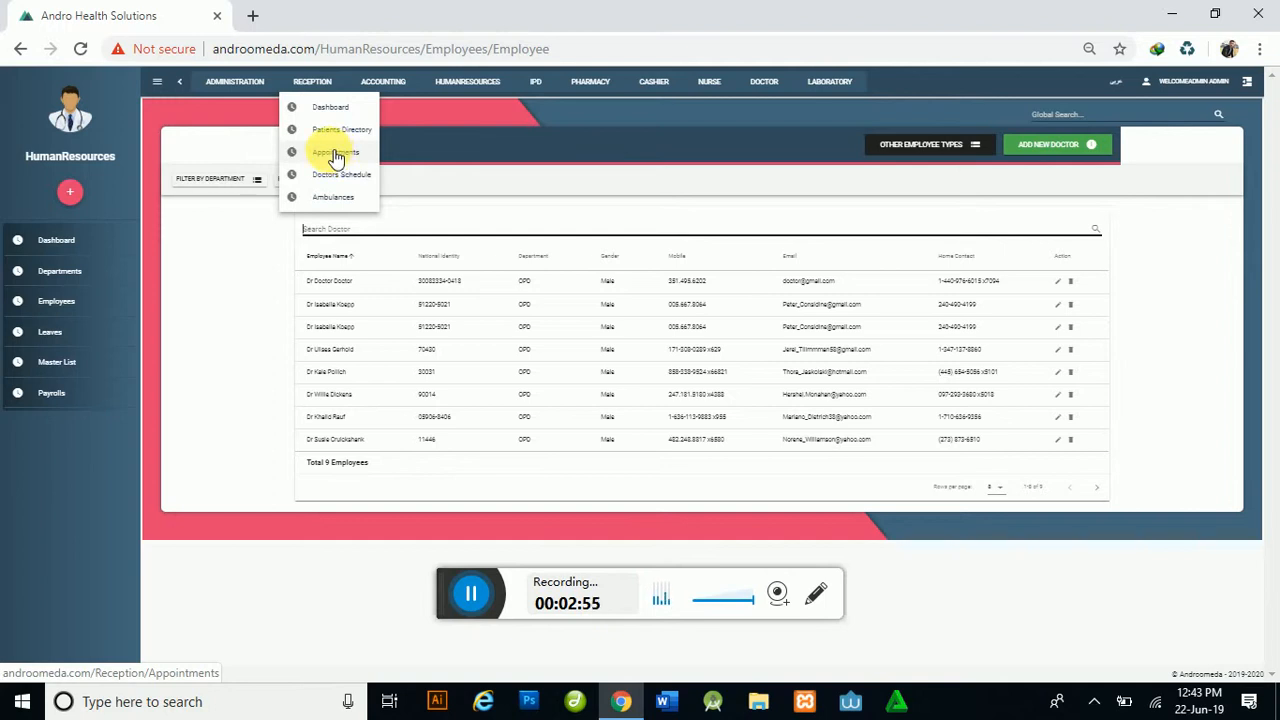
Step: In Reception > Appointments, look up the patient via CHECK PATIENT and start a new appointment
left_click(335, 155)
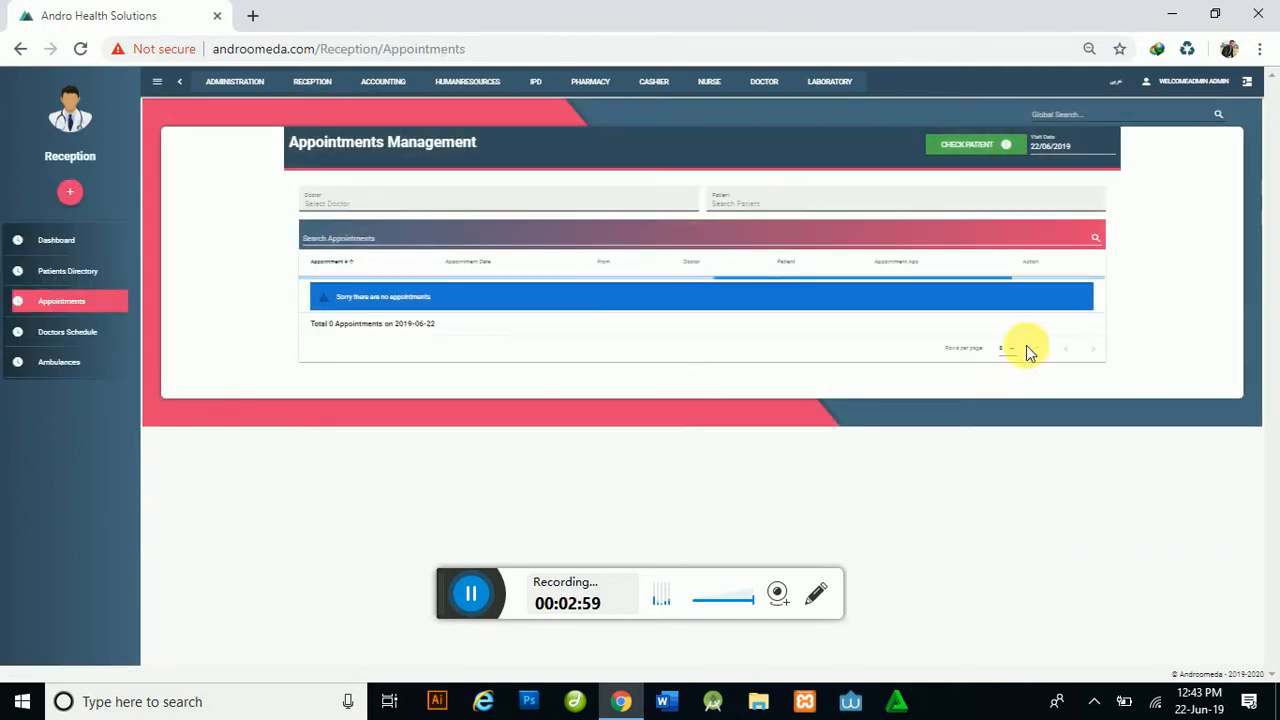
left_click(968, 147)
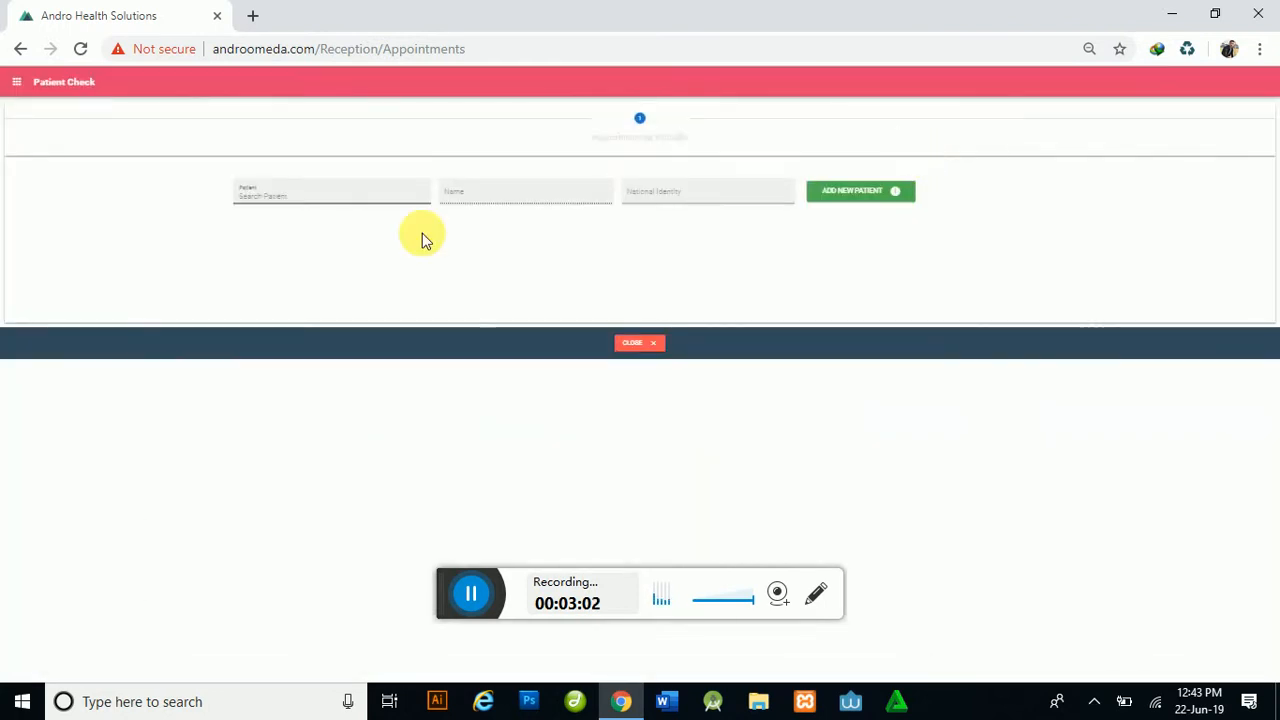
left_click(333, 206)
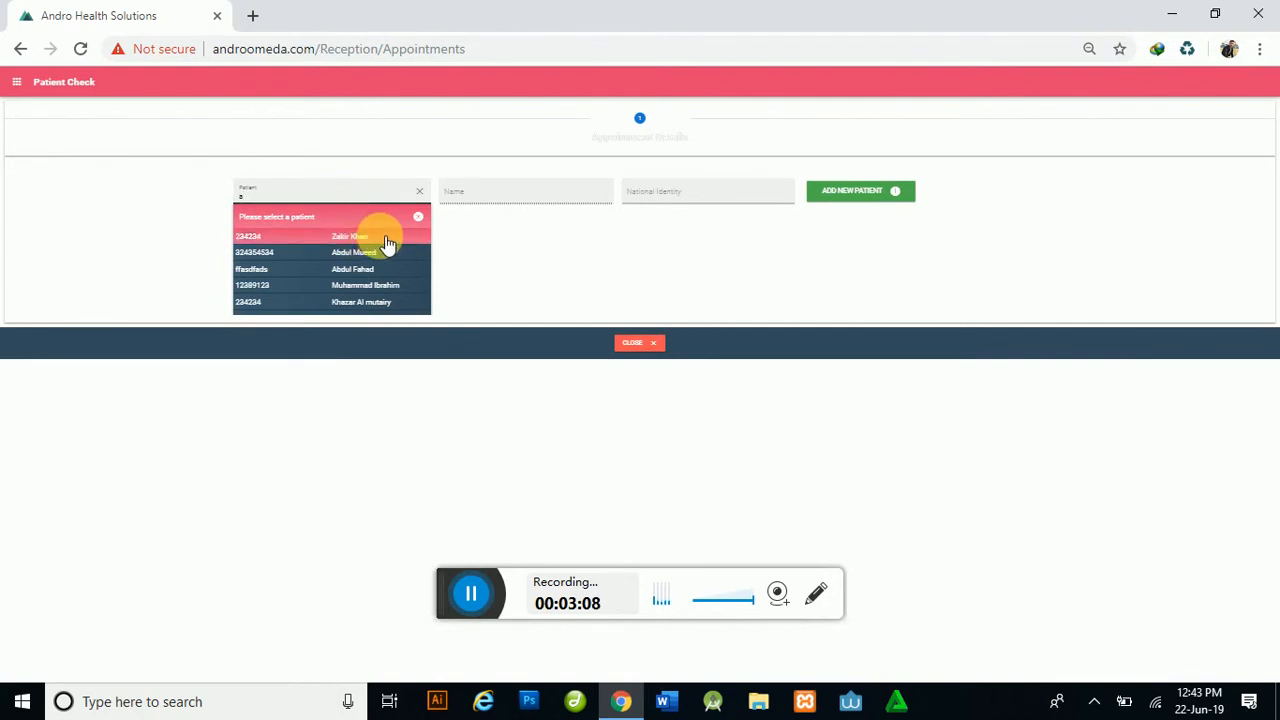
left_click(370, 240)
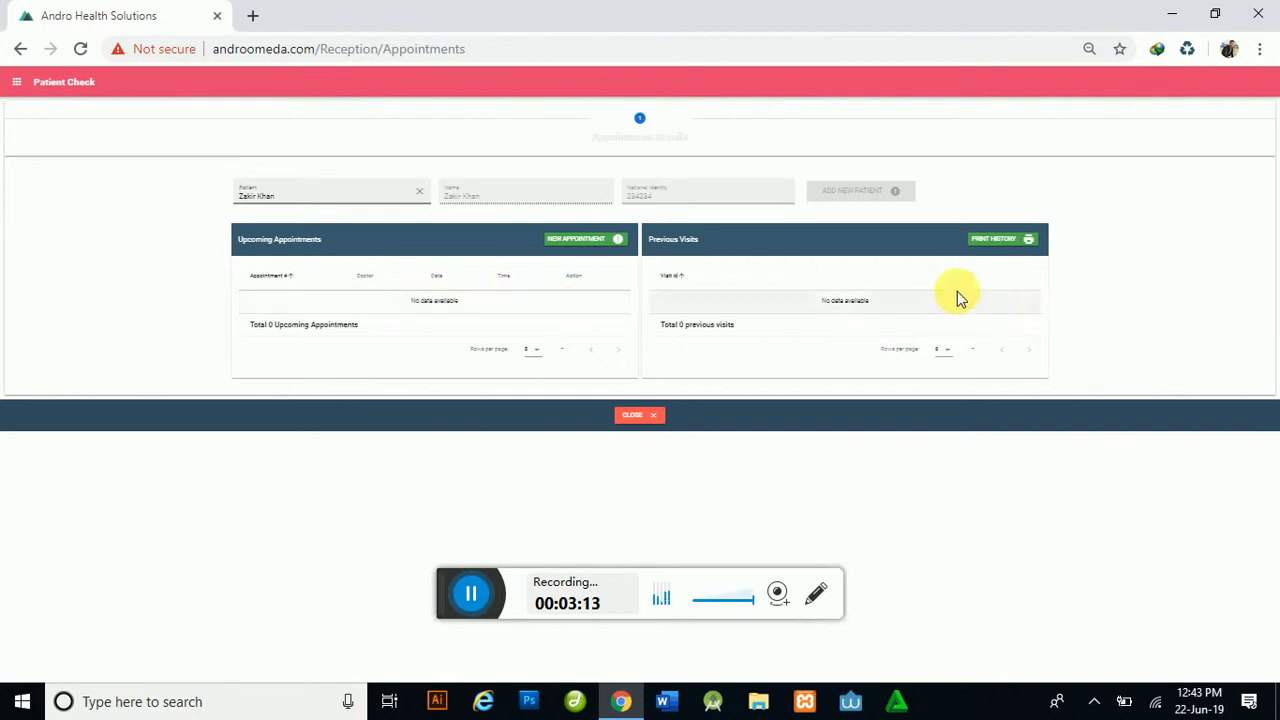
left_click(576, 240)
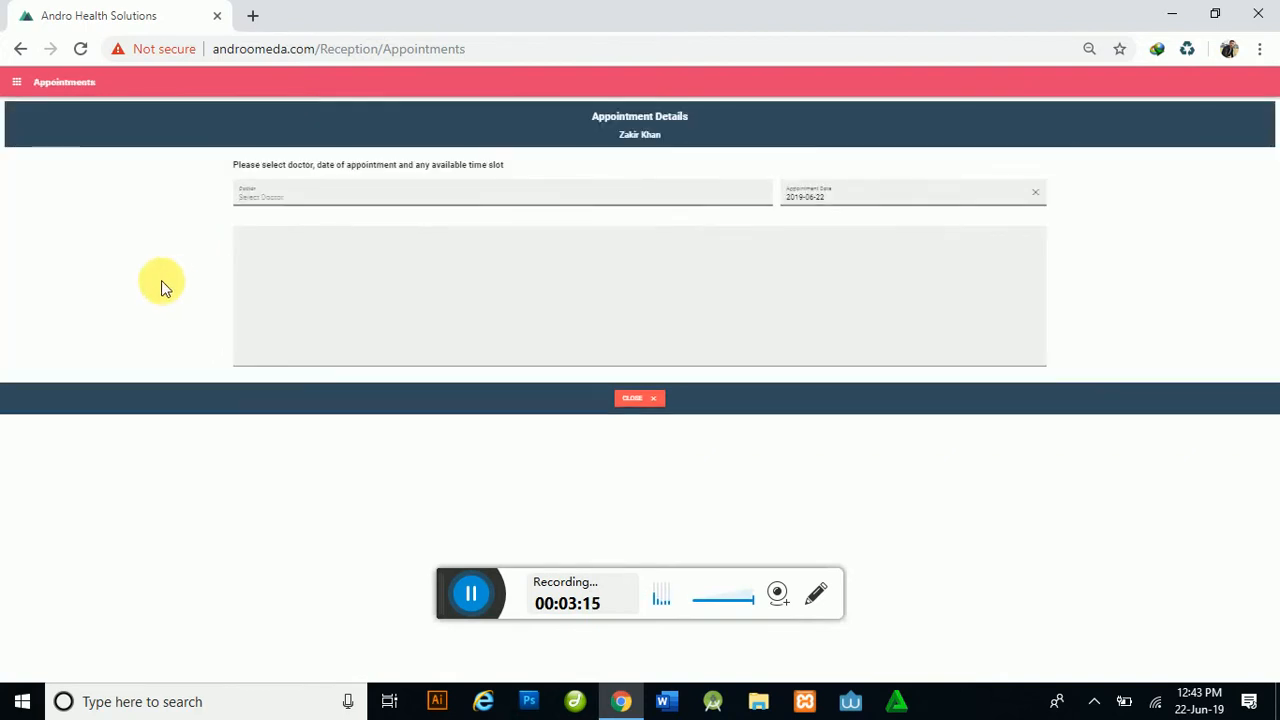
Step: Book the patient with the newly added doctor for the 7:00PM slot on 2019-06-22
left_click(268, 197)
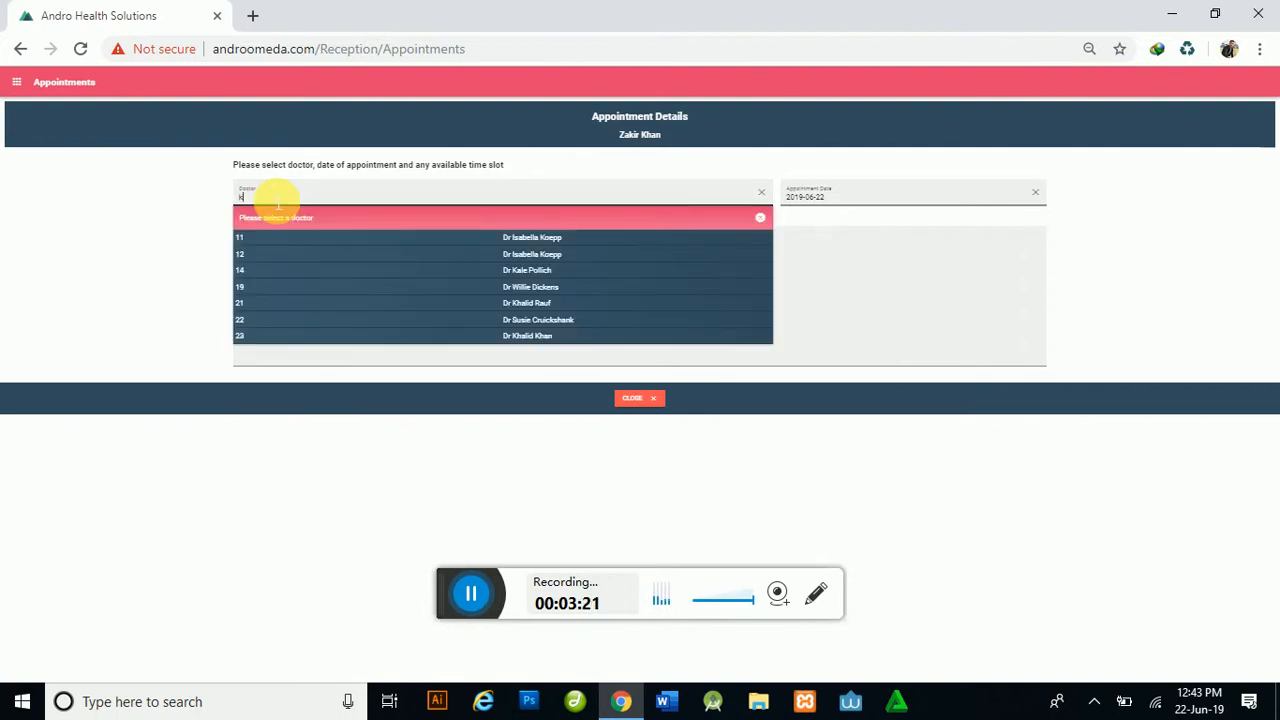
left_click(523, 336)
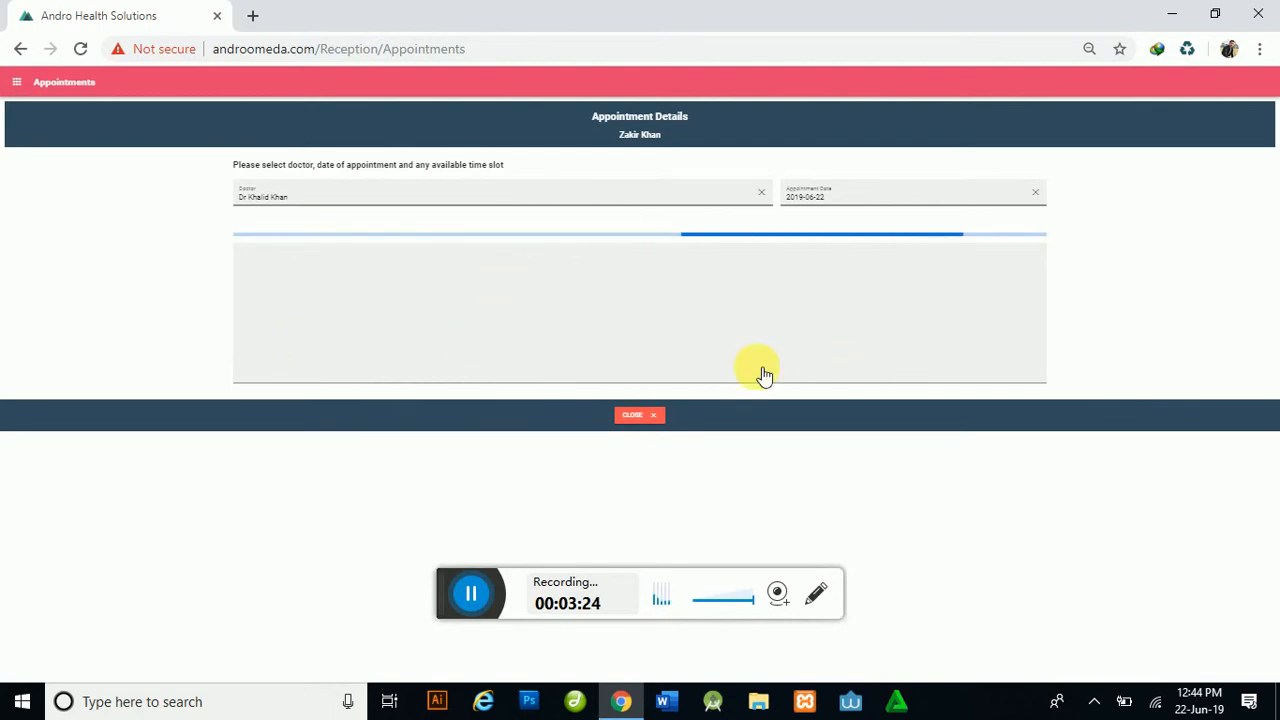
left_click(828, 198)
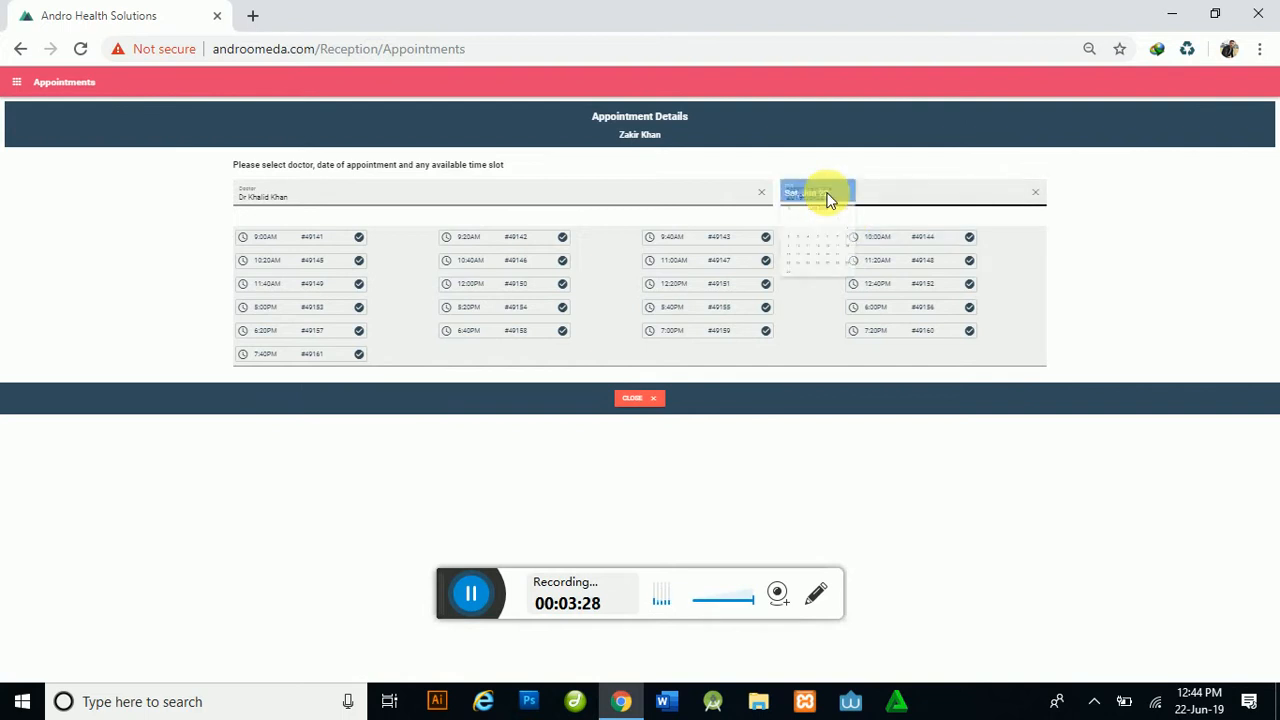
left_click(1100, 240)
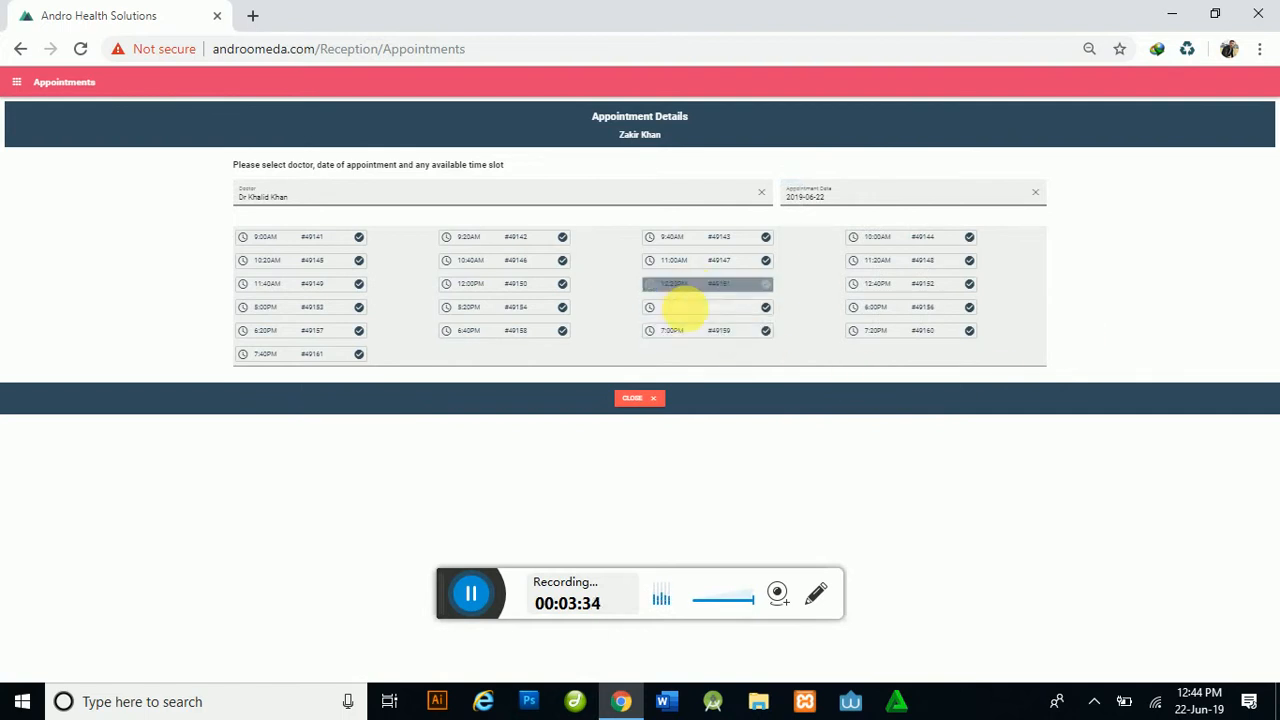
left_click(680, 334)
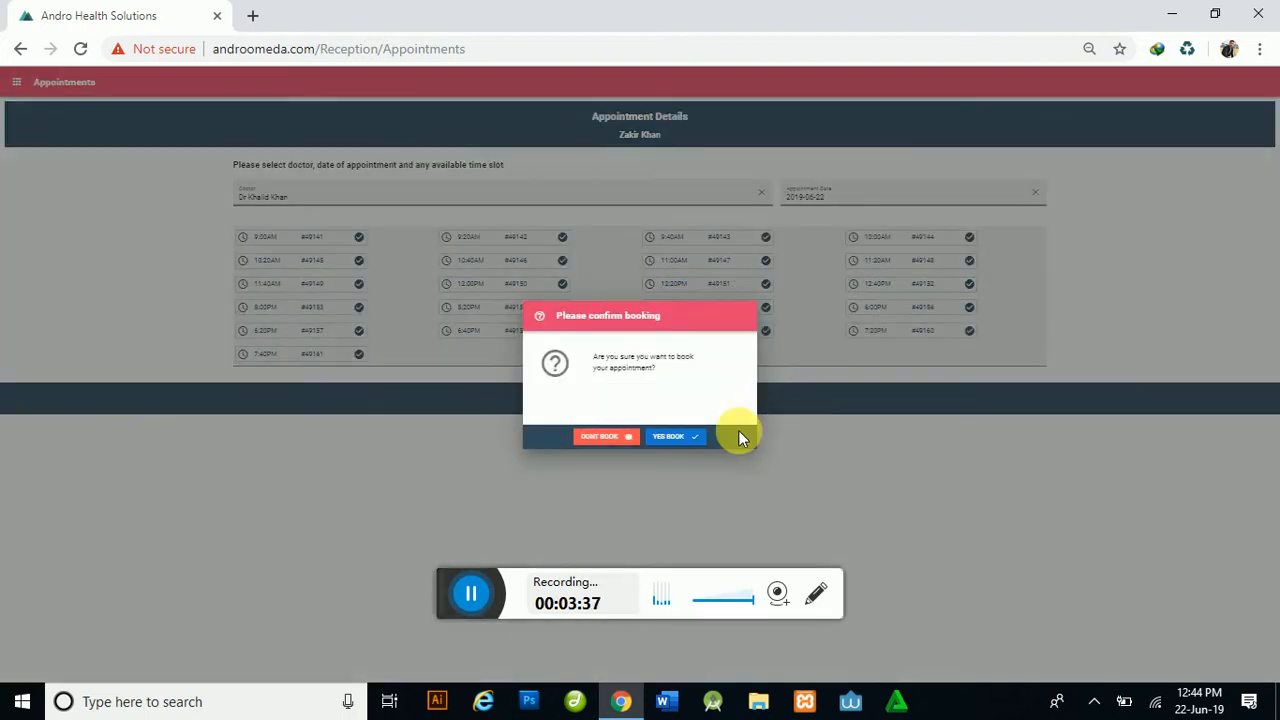
left_click(688, 446)
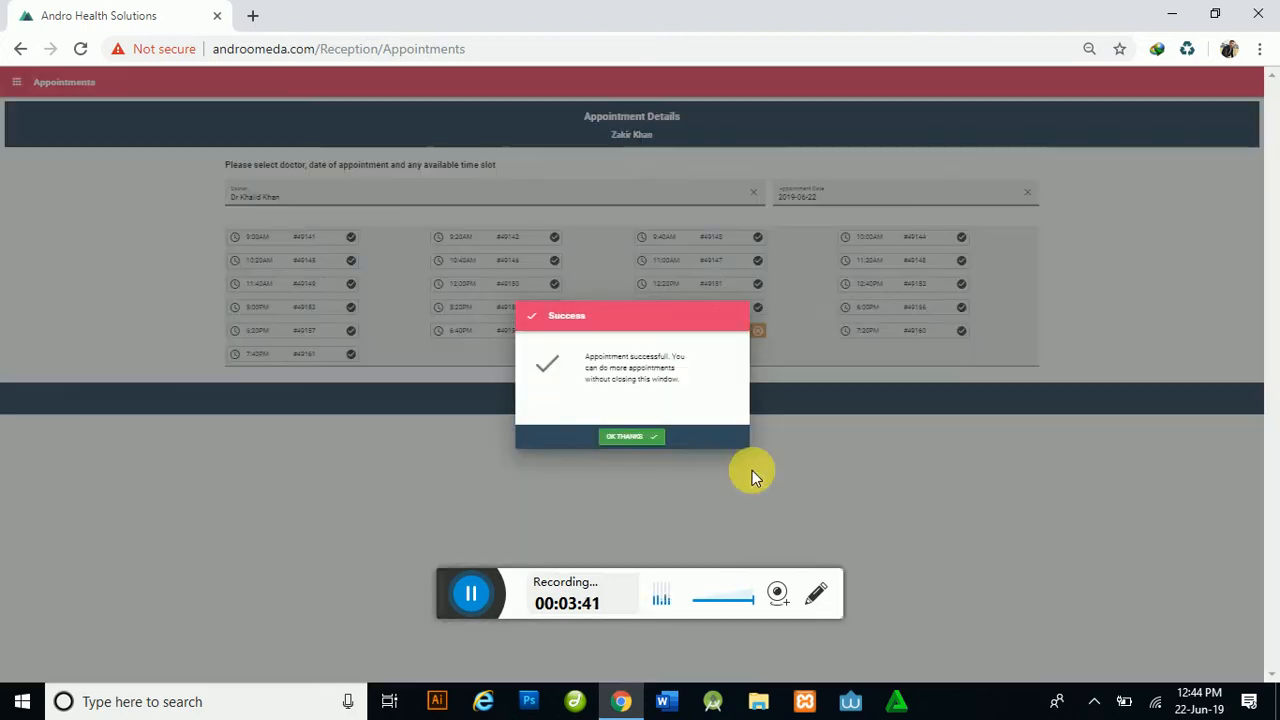
left_click(645, 440)
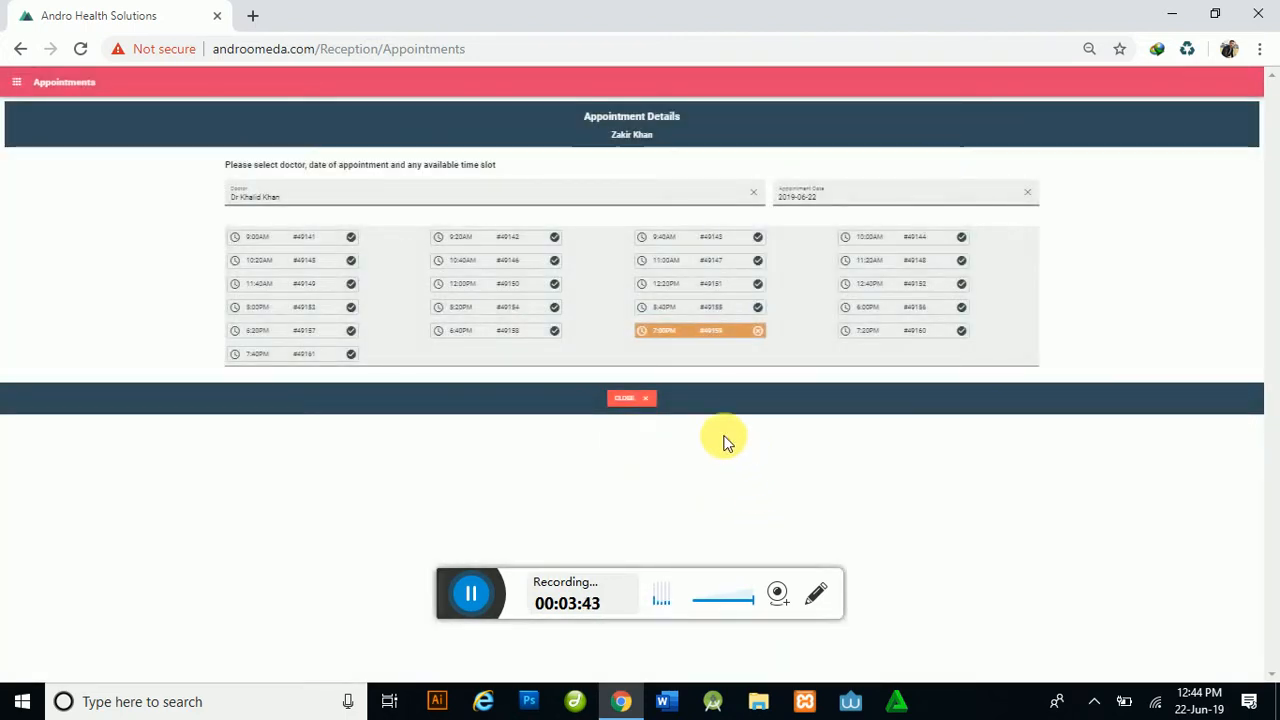
Step: Close the appointment details, view the appointment's print page, and return to Appointments Management
left_click(645, 402)
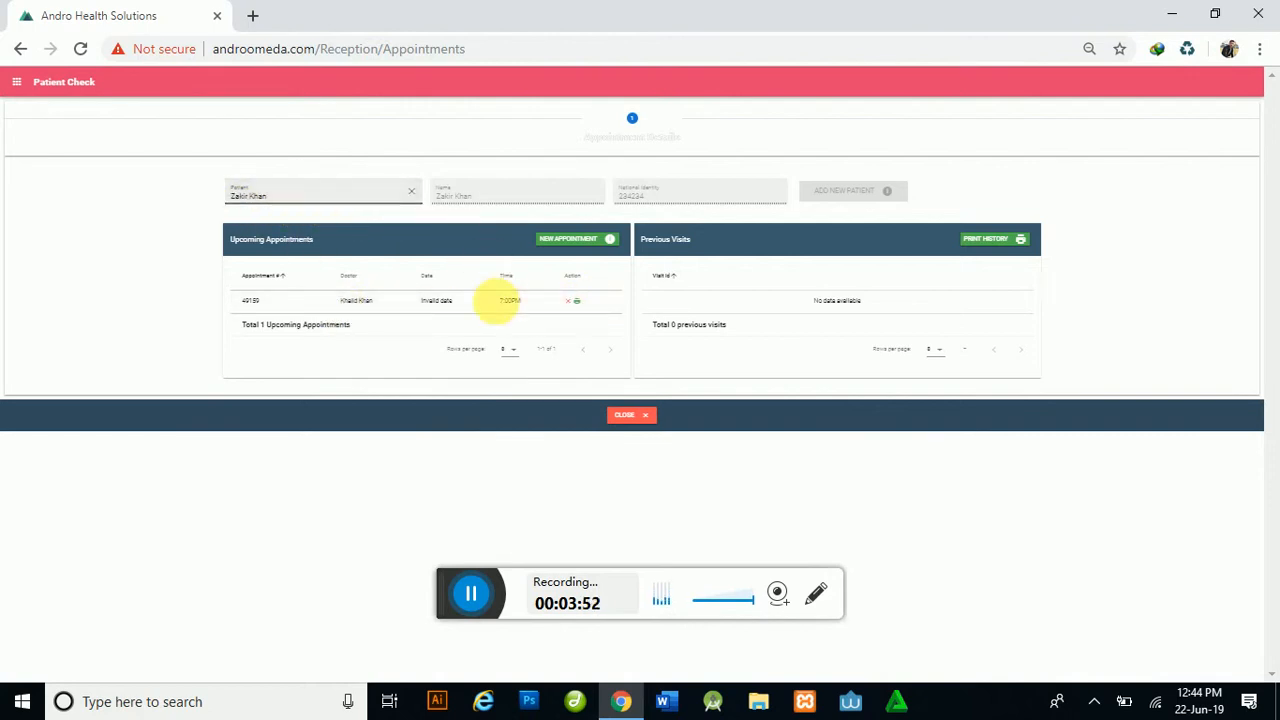
left_click(583, 302)
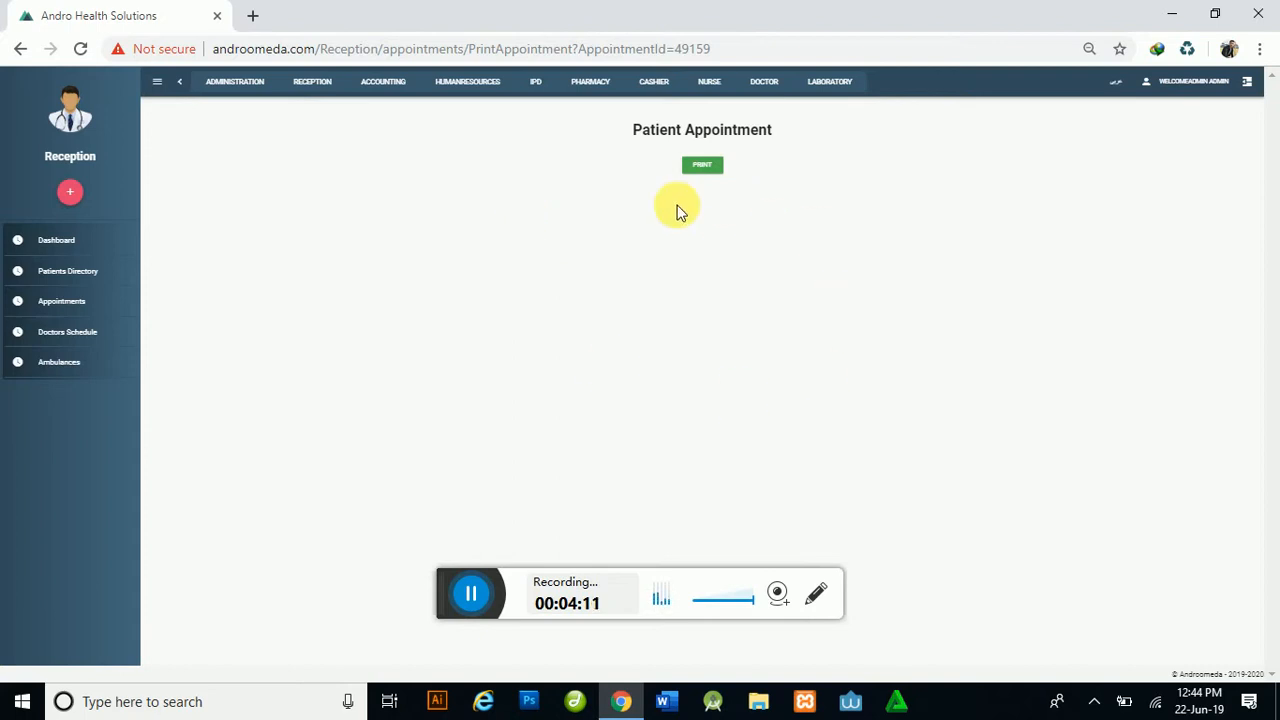
left_click(22, 50)
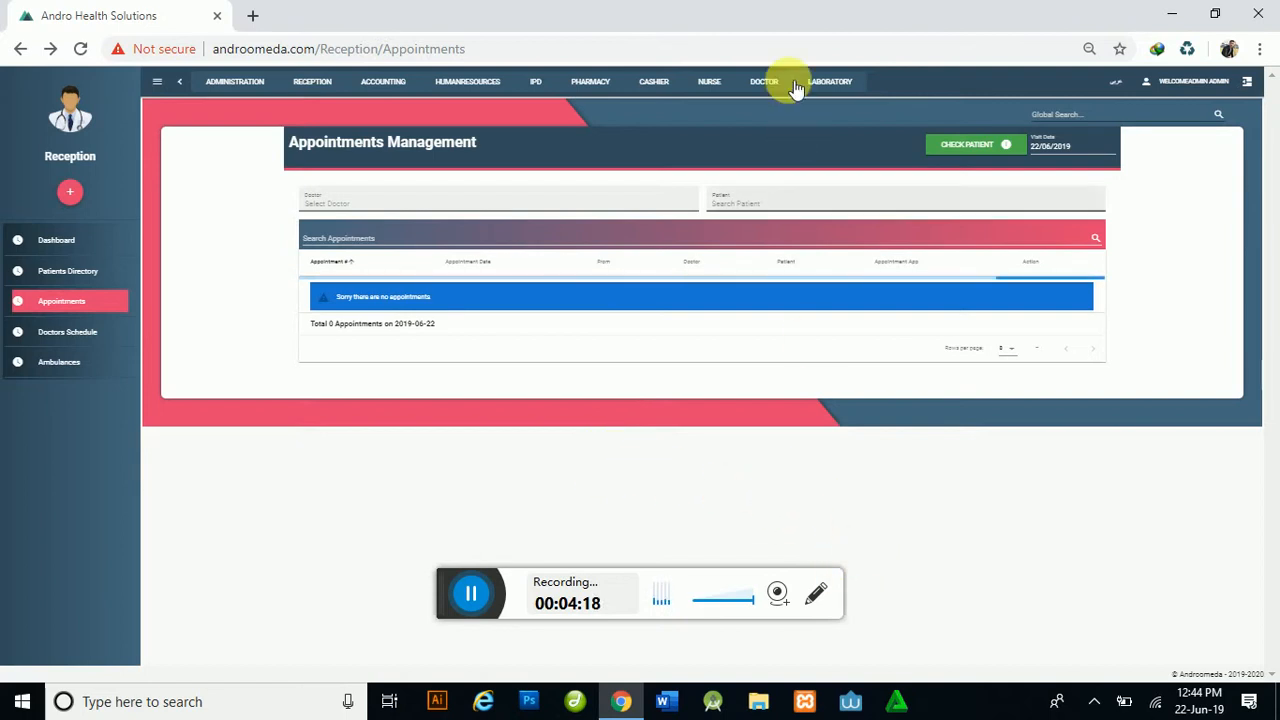
Step: Go to Cashier > Cashier Desk and start a new entry with an empty challans history
mouse_move(667, 85)
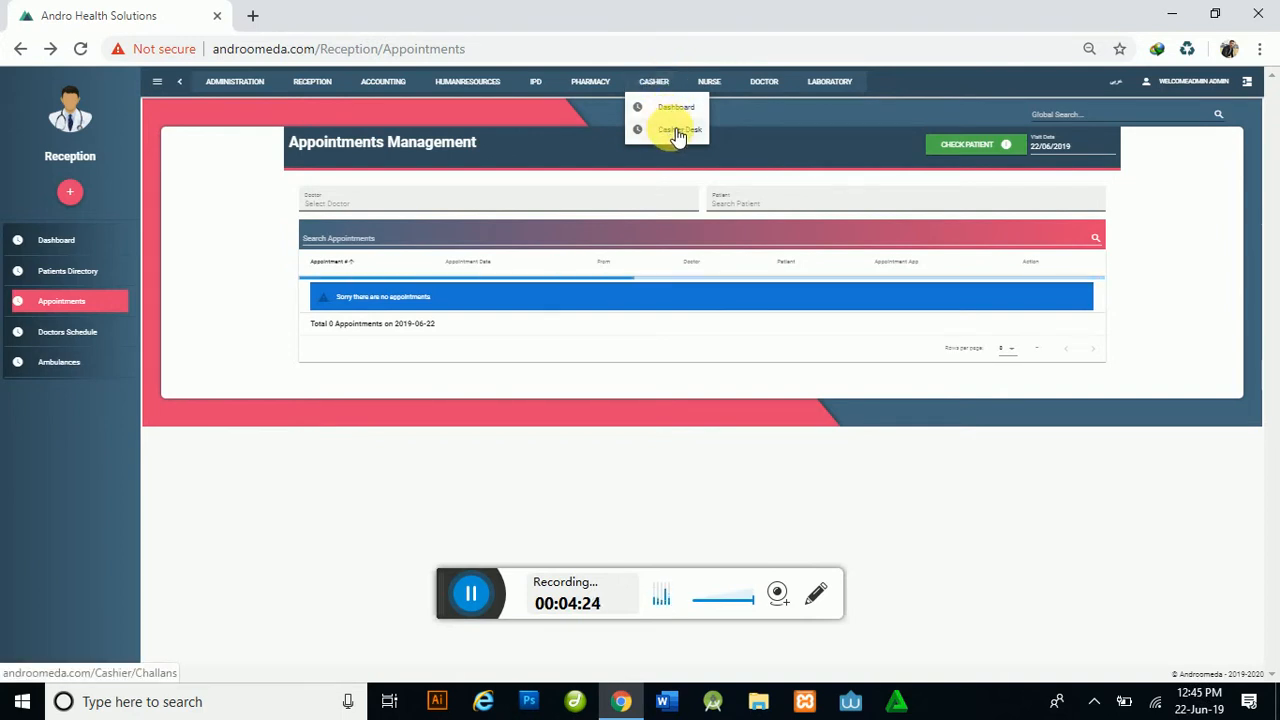
left_click(677, 131)
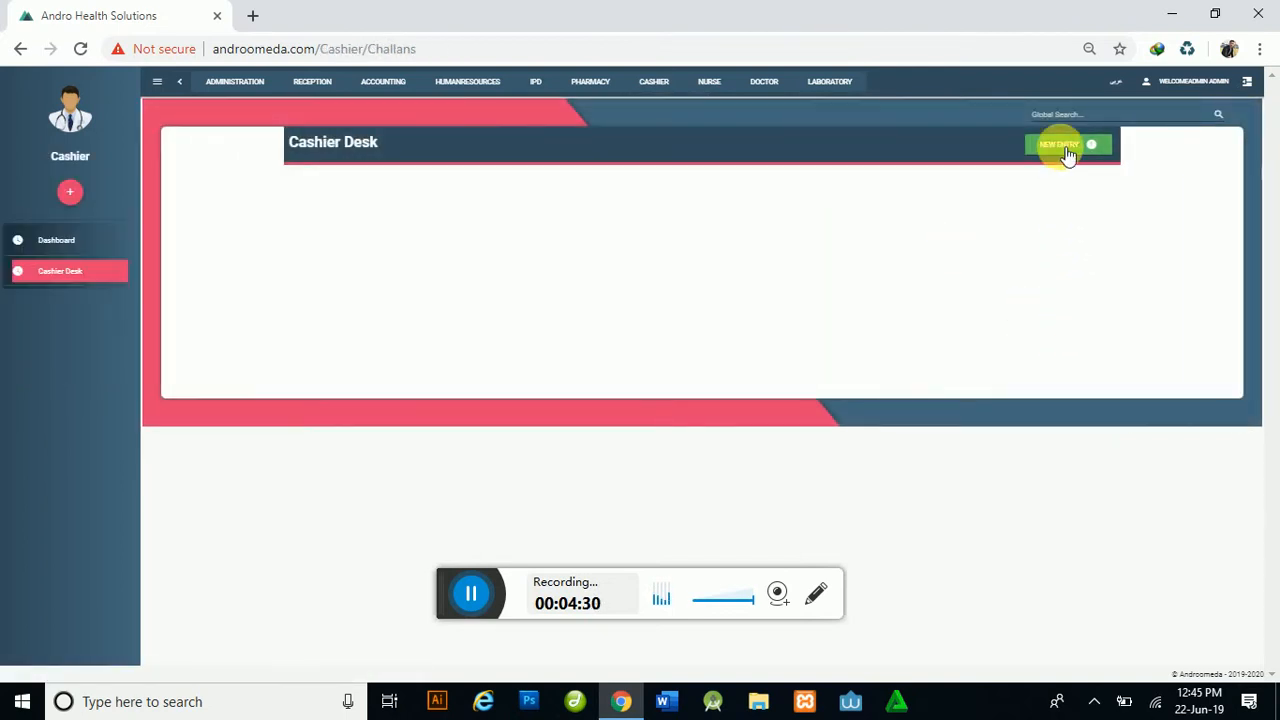
left_click(1066, 146)
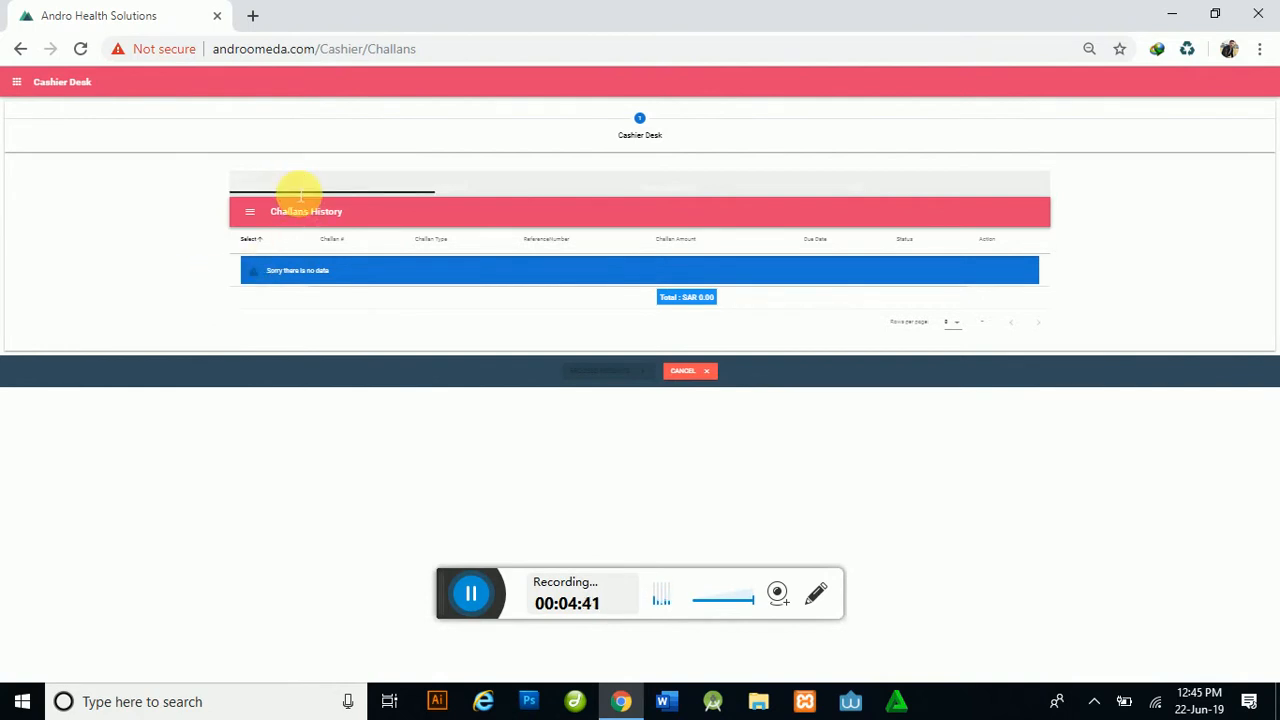
Step: Select the booked patient, tick the SAR 1,000.00 Appointments challan 49189, and open its receipt form
left_click(300, 196)
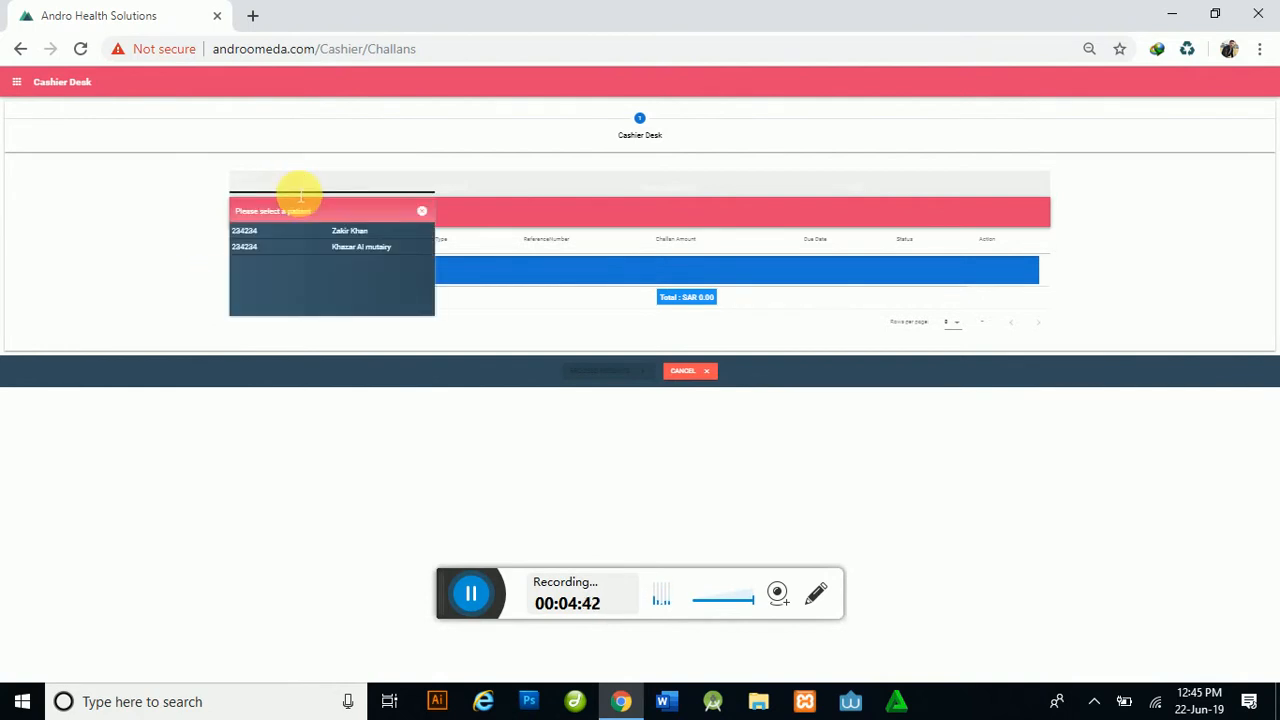
left_click(366, 233)
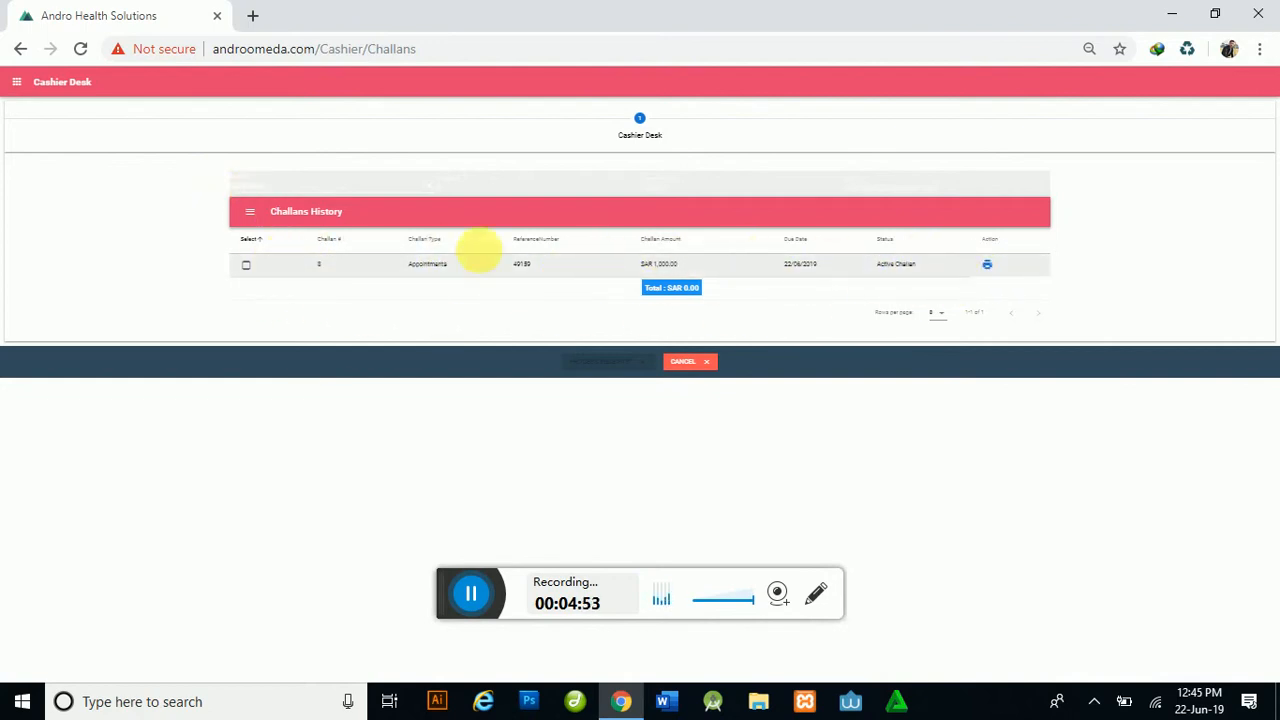
left_click(249, 268)
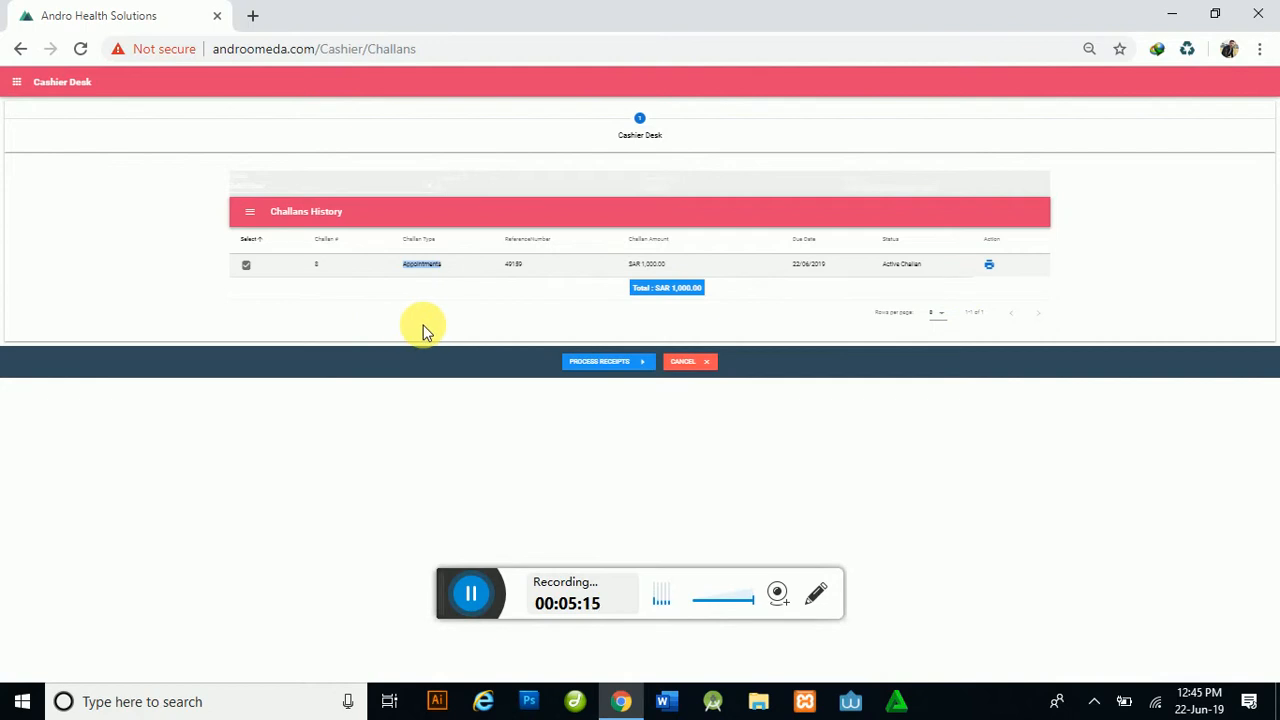
double_click(514, 264)
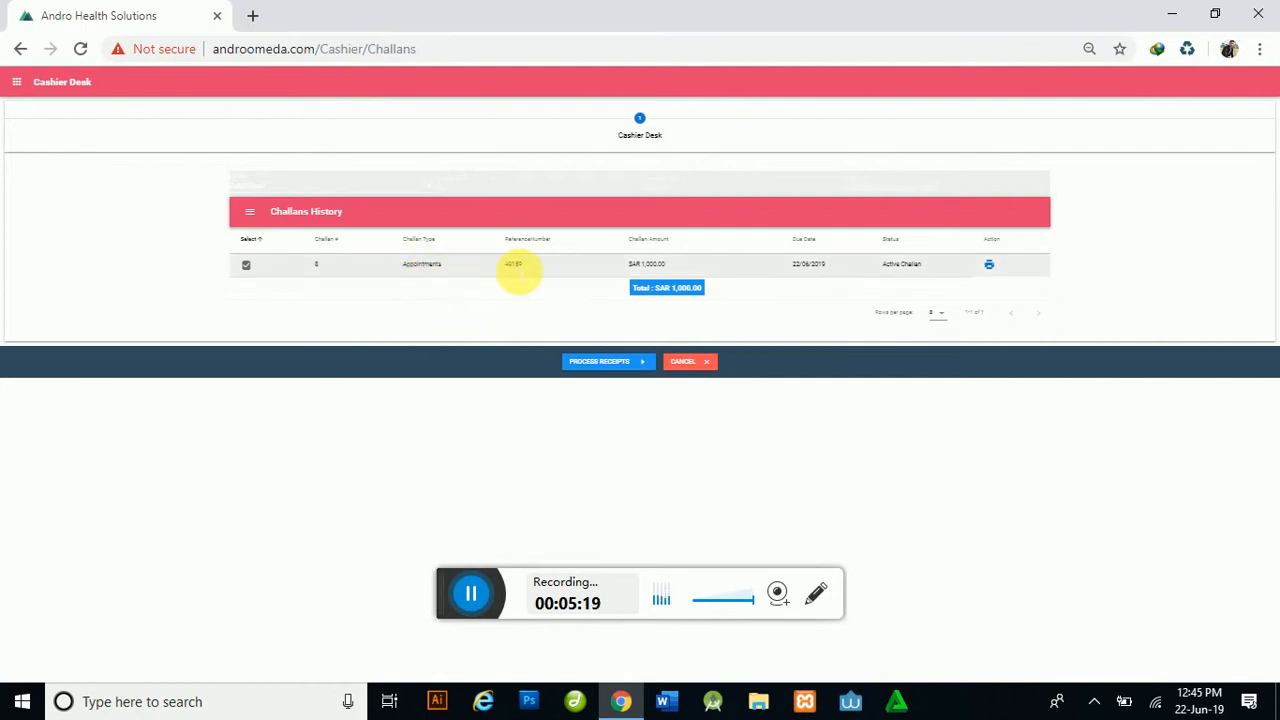
double_click(514, 265)
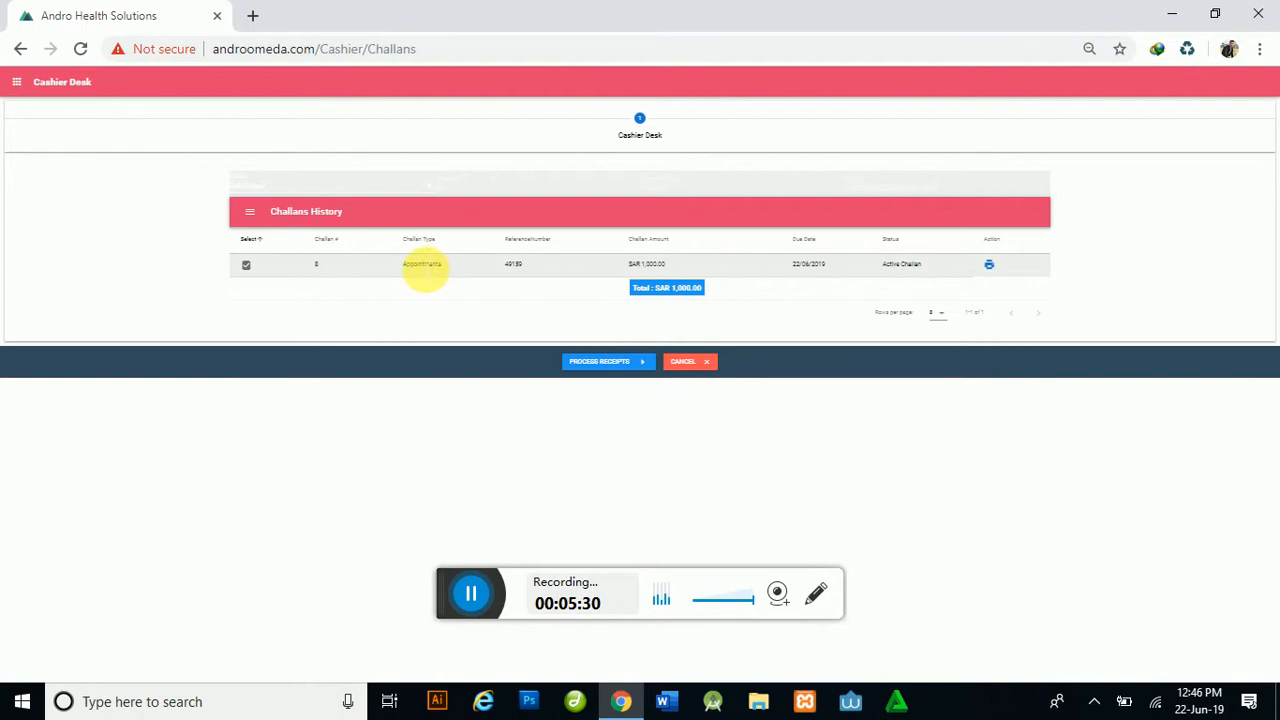
double_click(422, 264)
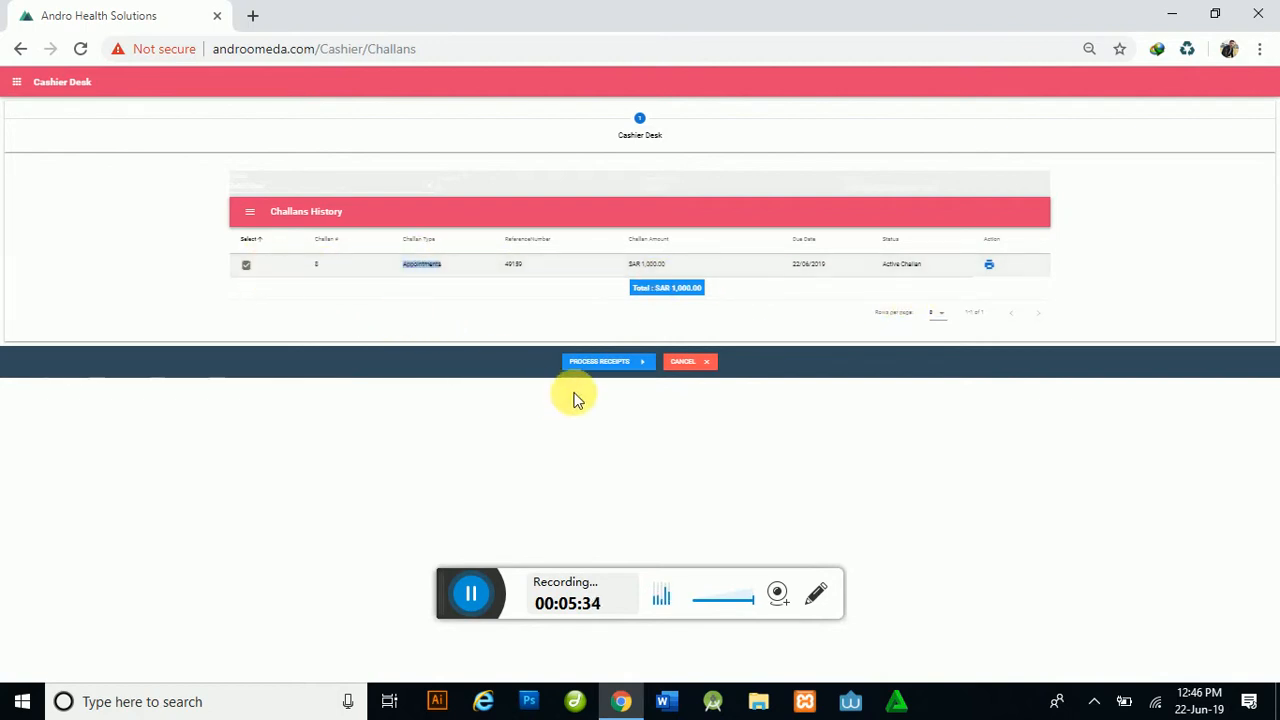
left_click(590, 362)
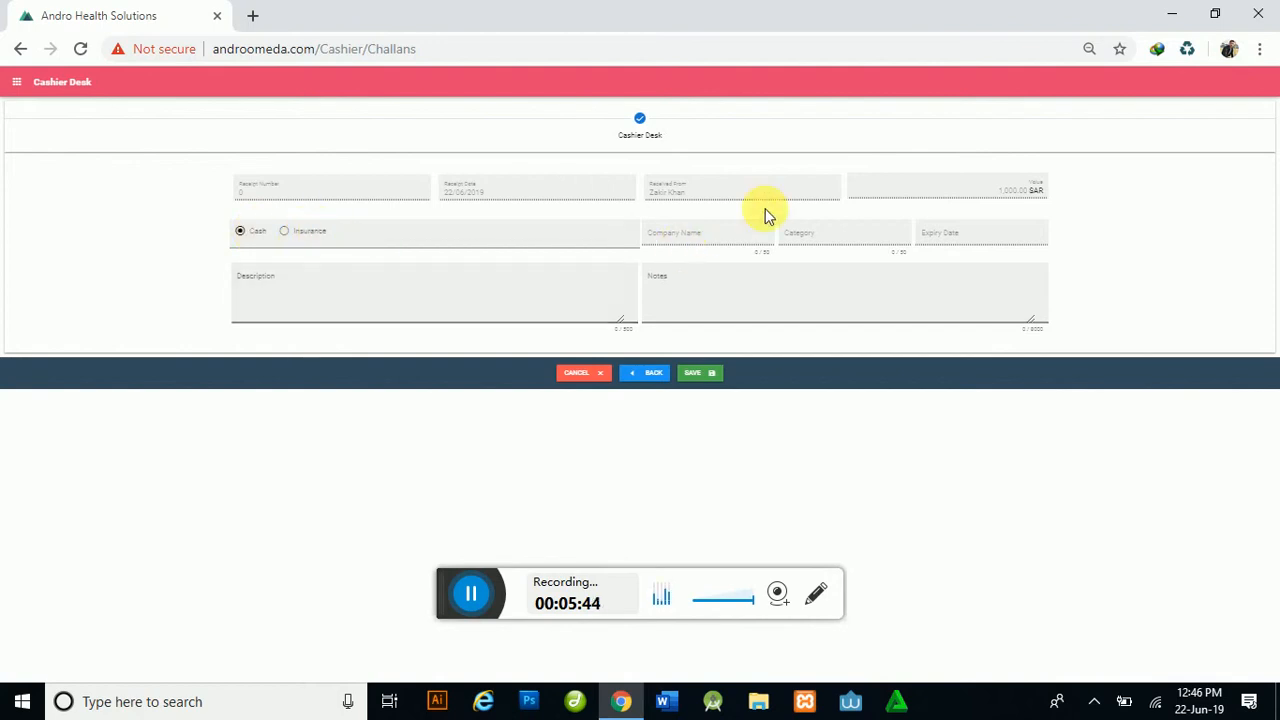
Step: Enter 'asdfasdf' as Description and Notes, save the cash receipt, and dismiss the success message
left_click(469, 305)
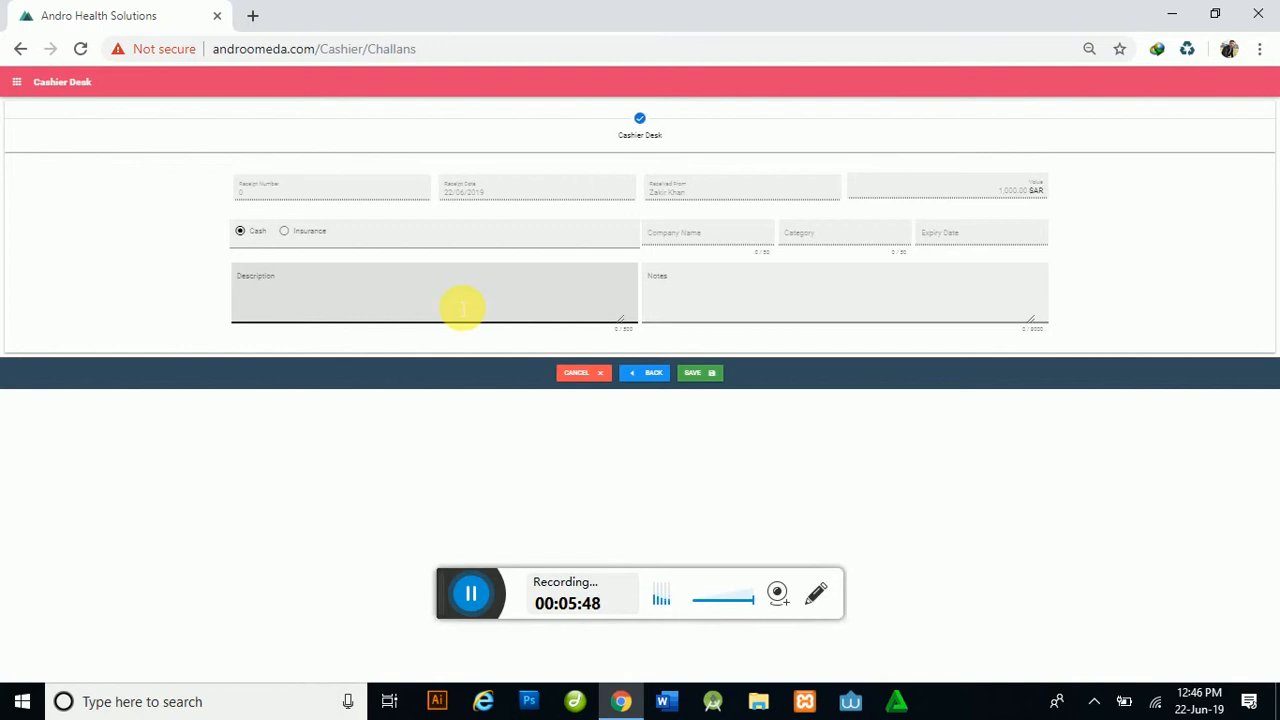
left_click(303, 245)
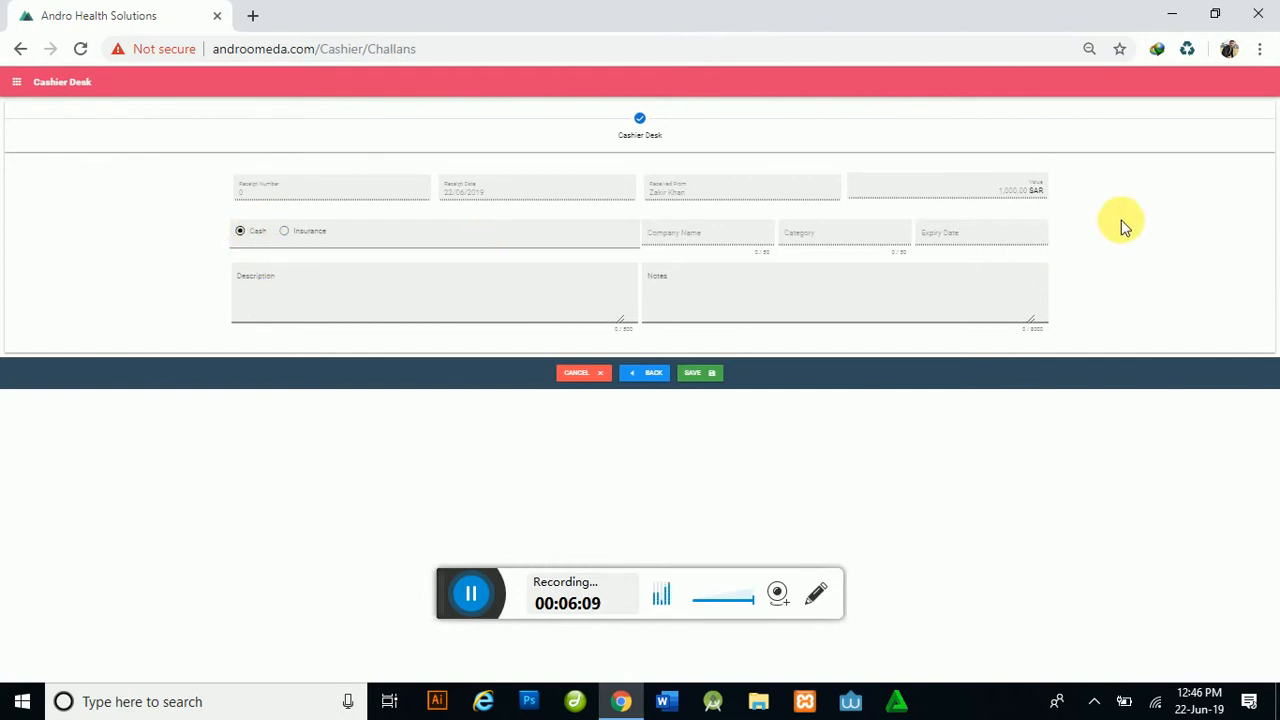
left_click(403, 308)
type("asdfasdf")
left_click(690, 305)
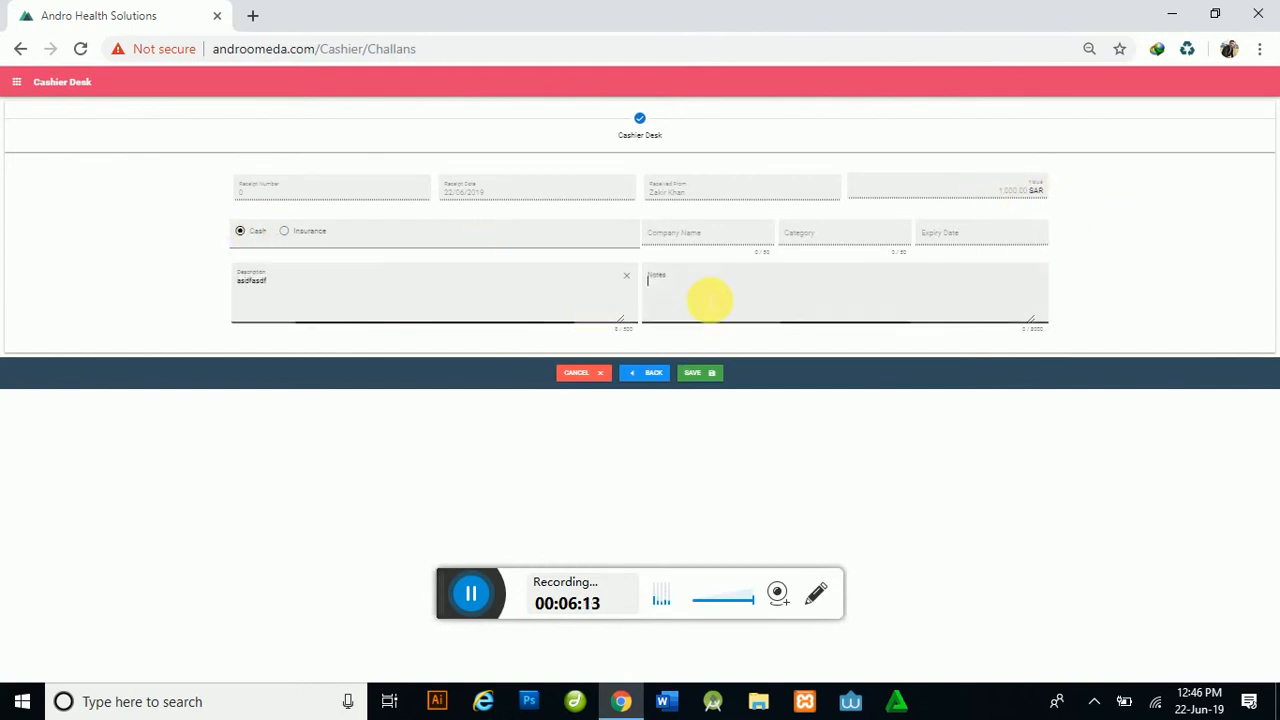
type("asdfasdfasdf")
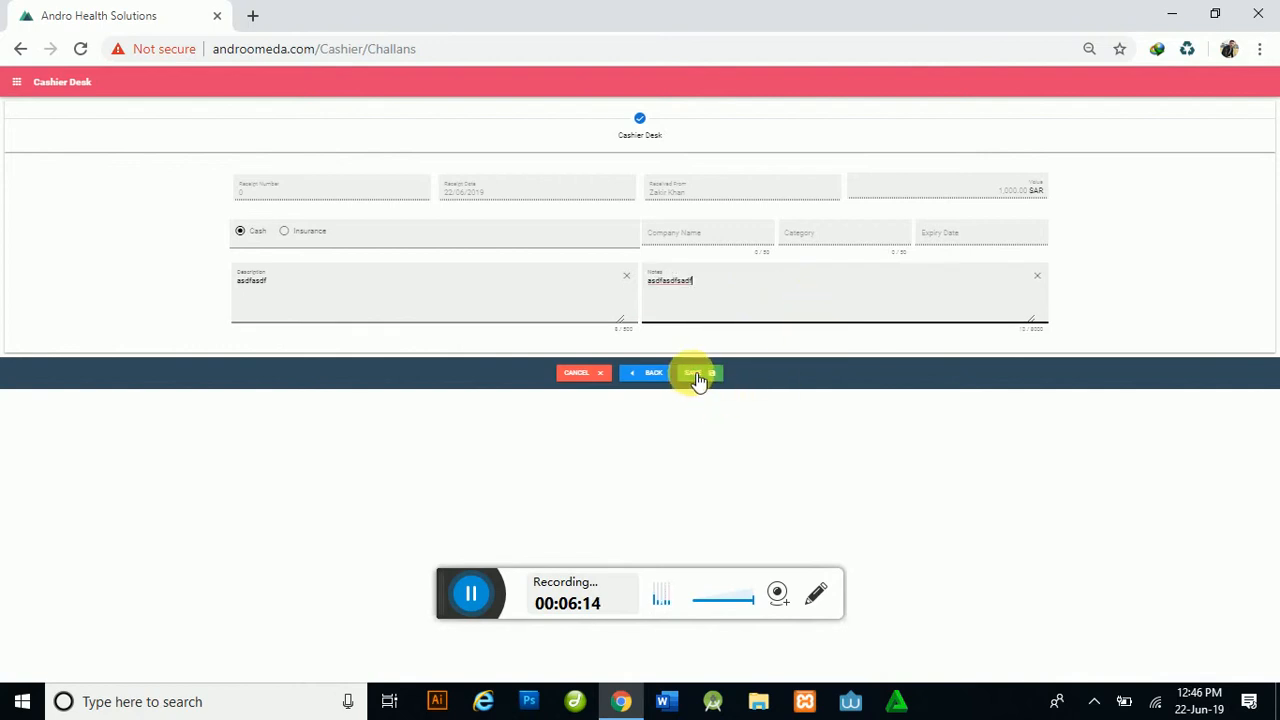
left_click(698, 376)
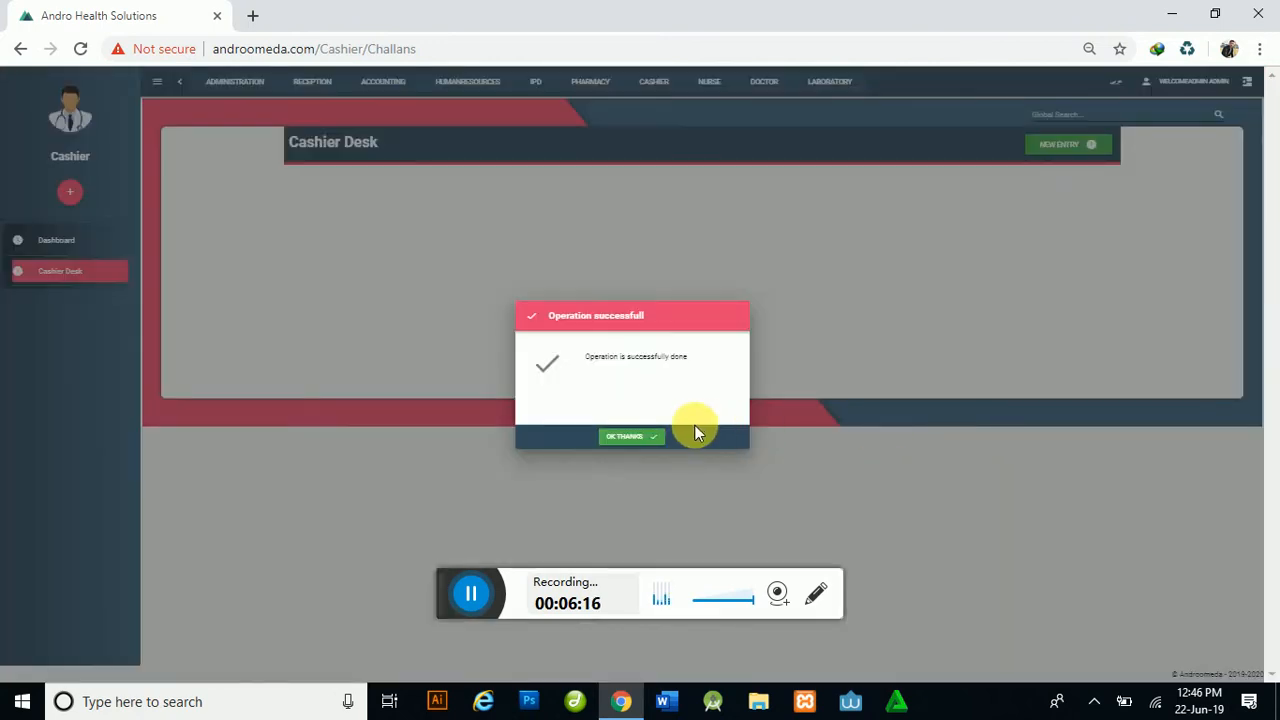
left_click(640, 437)
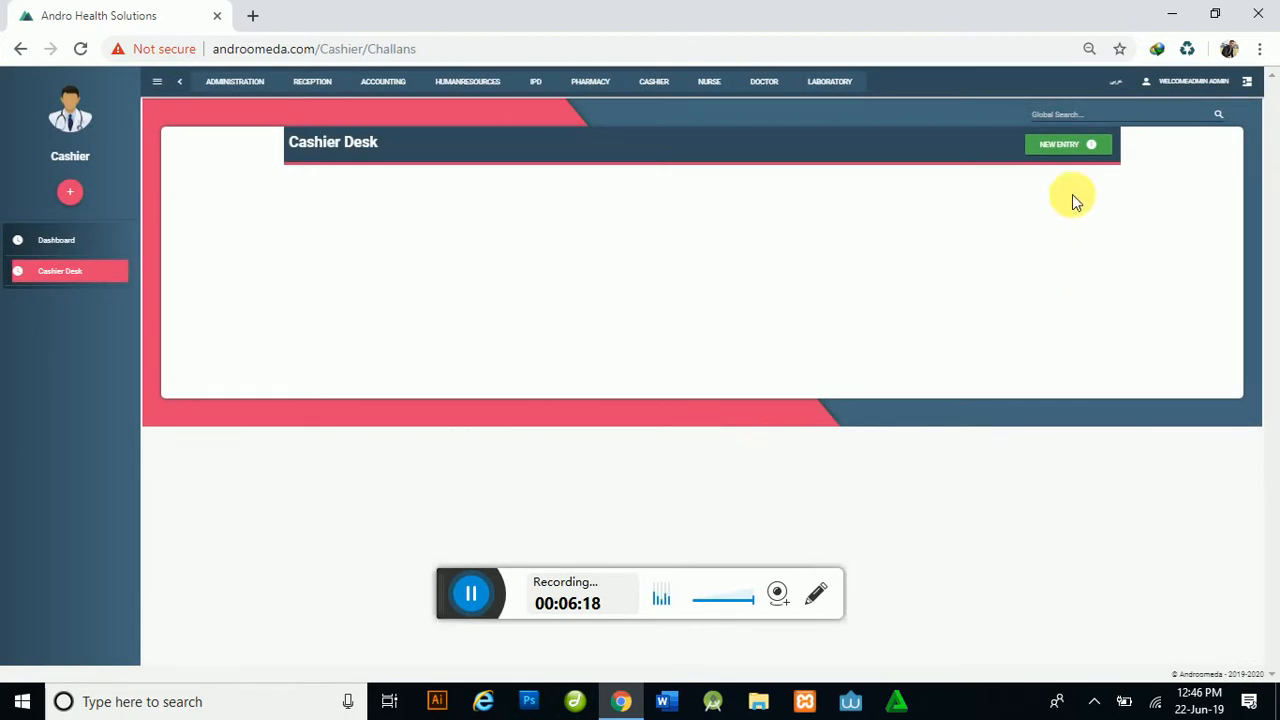
left_click(1070, 148)
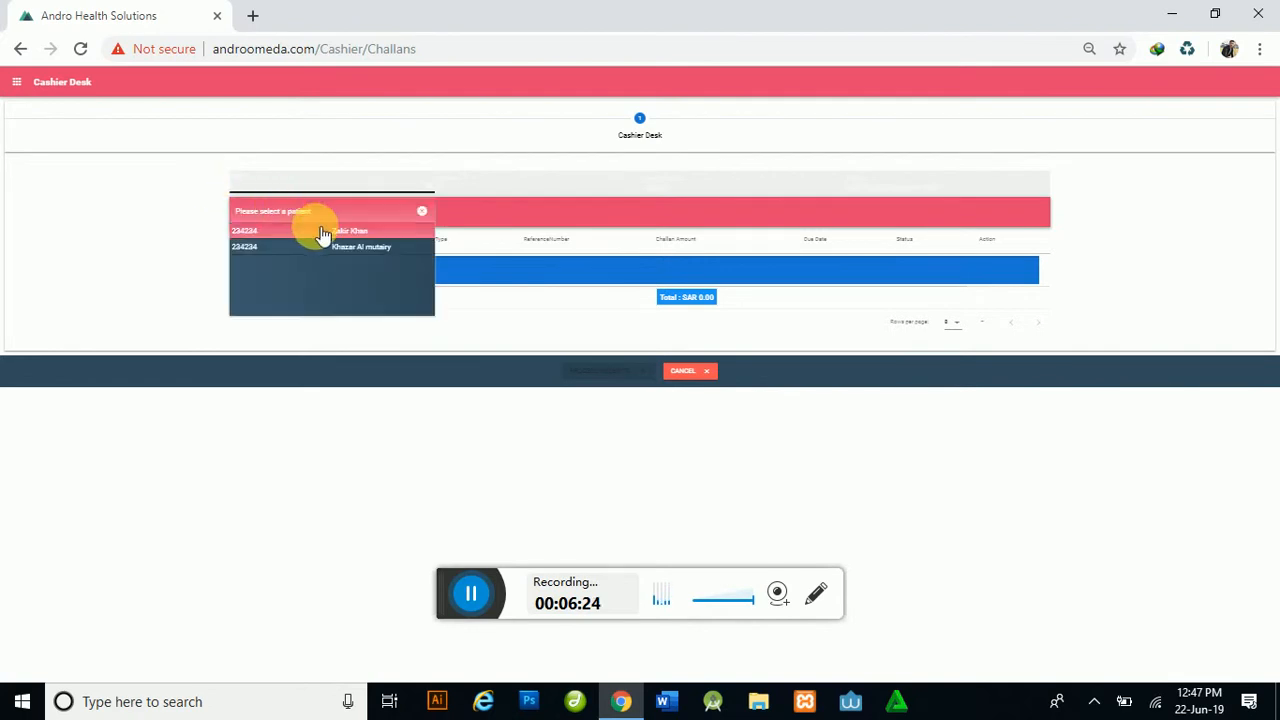
left_click(322, 234)
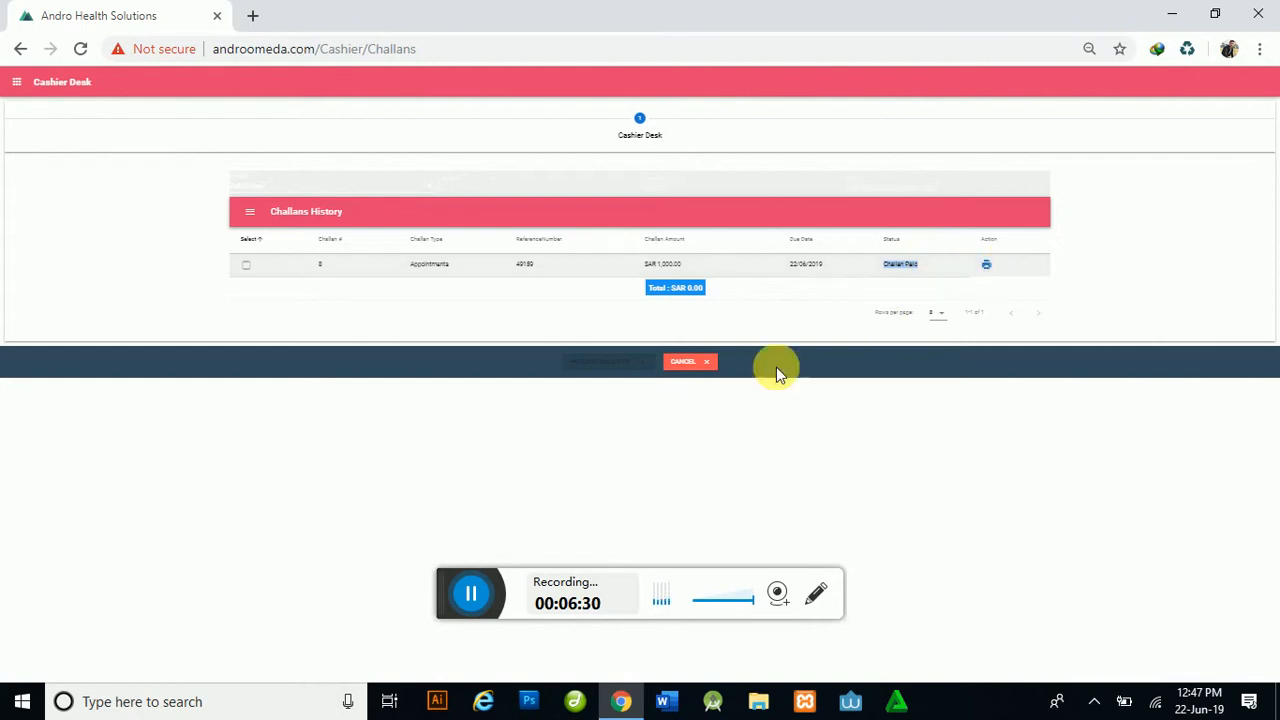
left_click(705, 366)
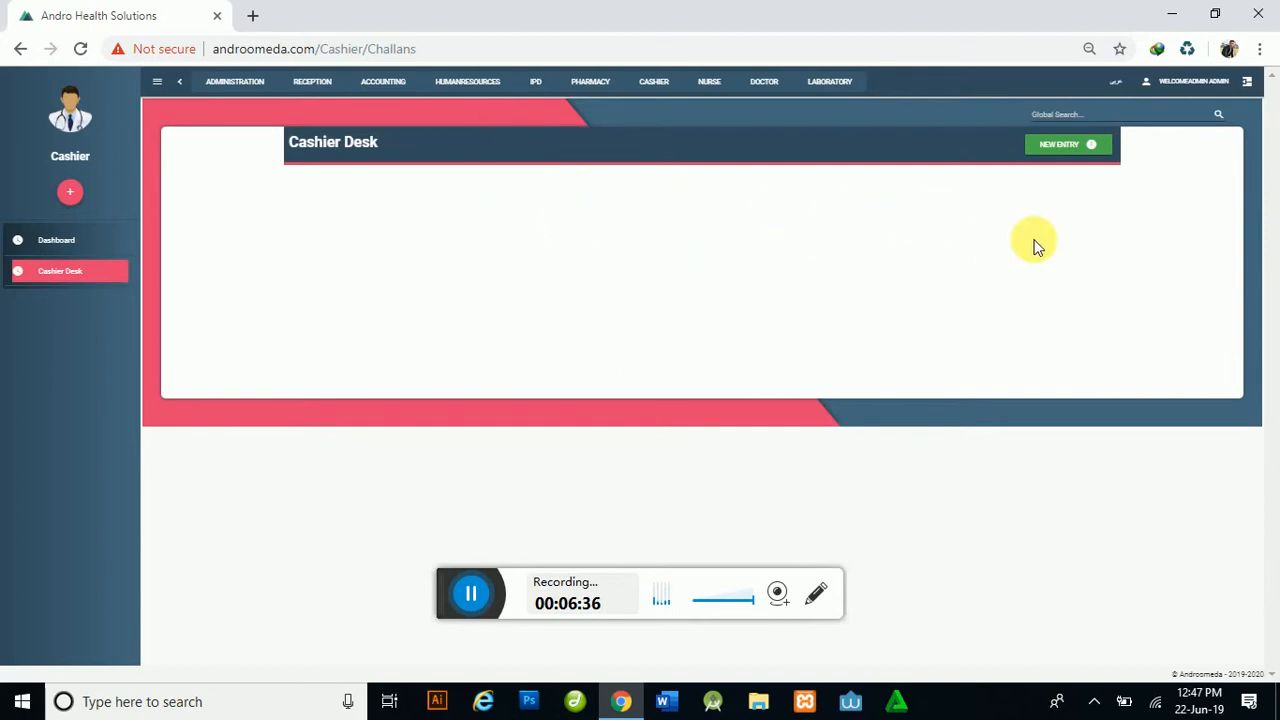
Step: Go to Initial Assesments under the NURSE menu
left_click(390, 88)
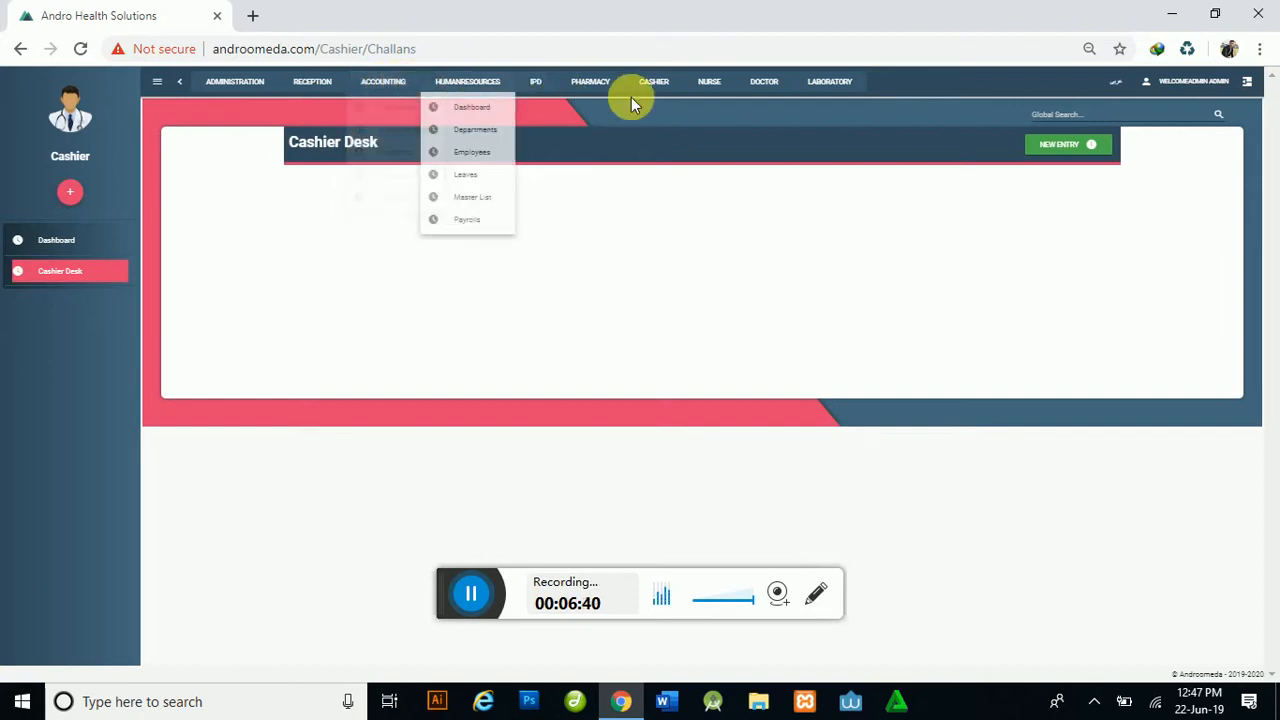
mouse_move(720, 88)
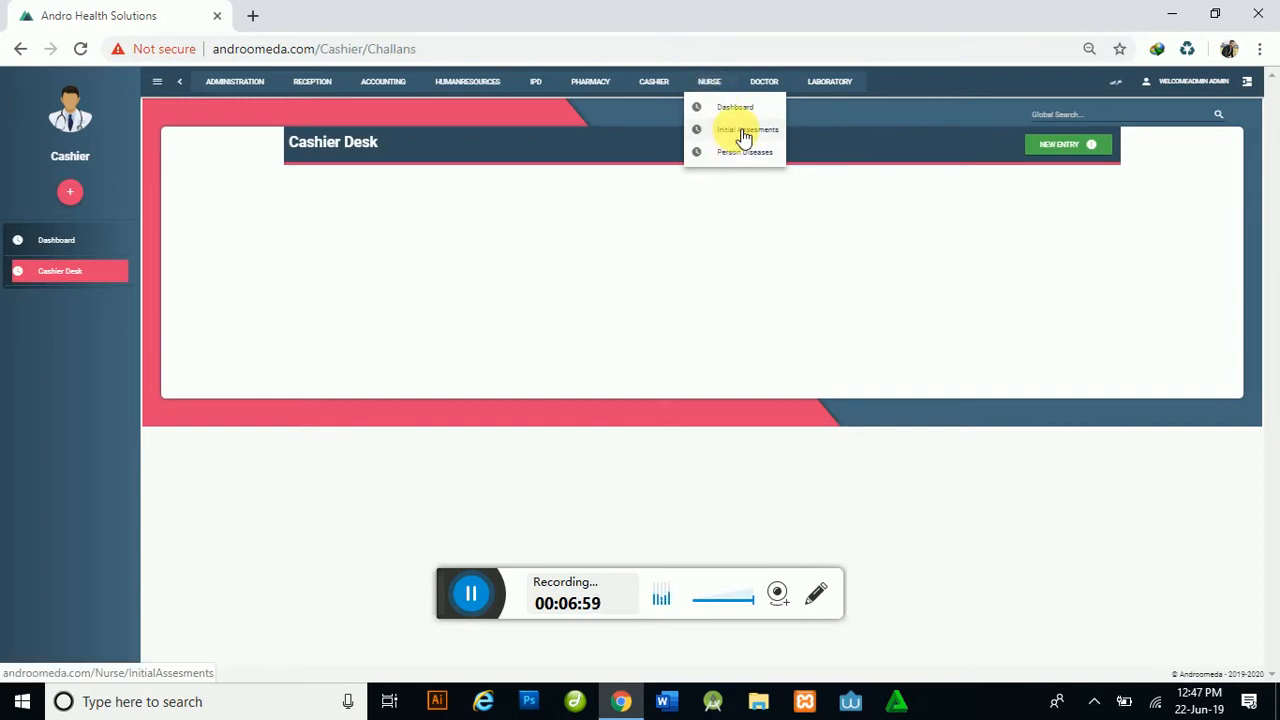
left_click(743, 131)
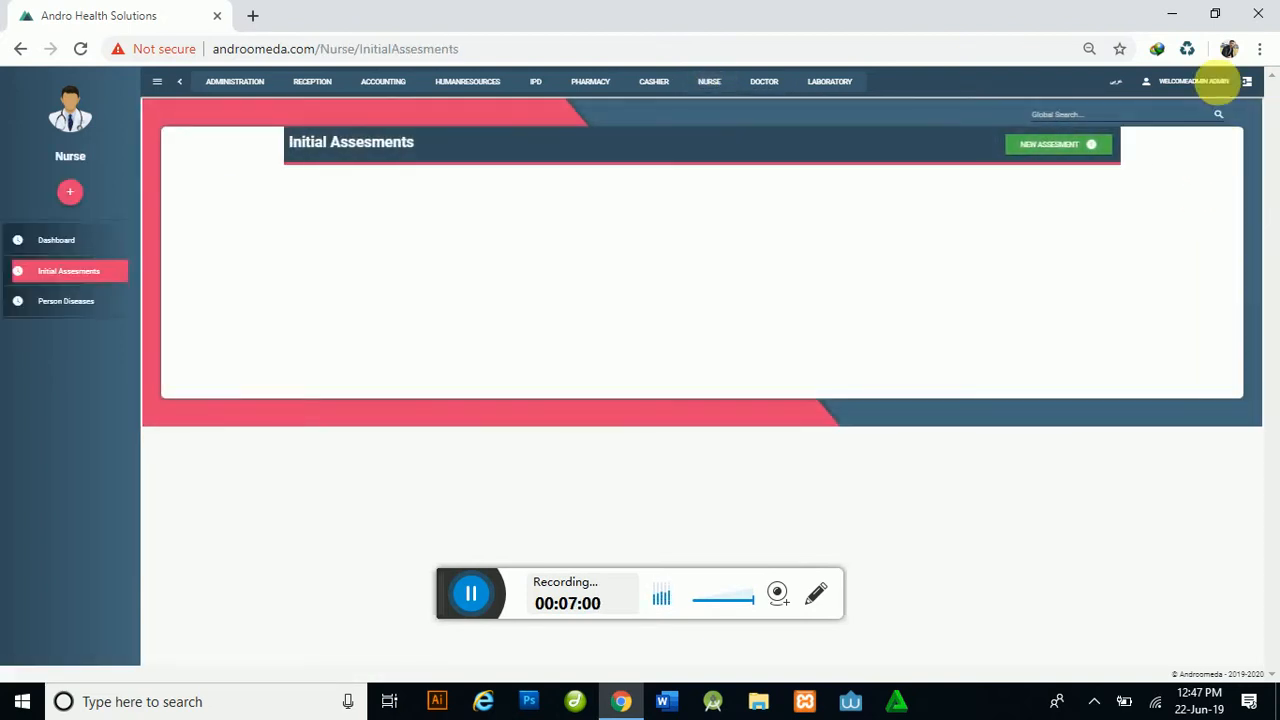
left_click(1200, 82)
Step: Sign out of the admin account and log in as the Nurse demo user
left_click(1195, 155)
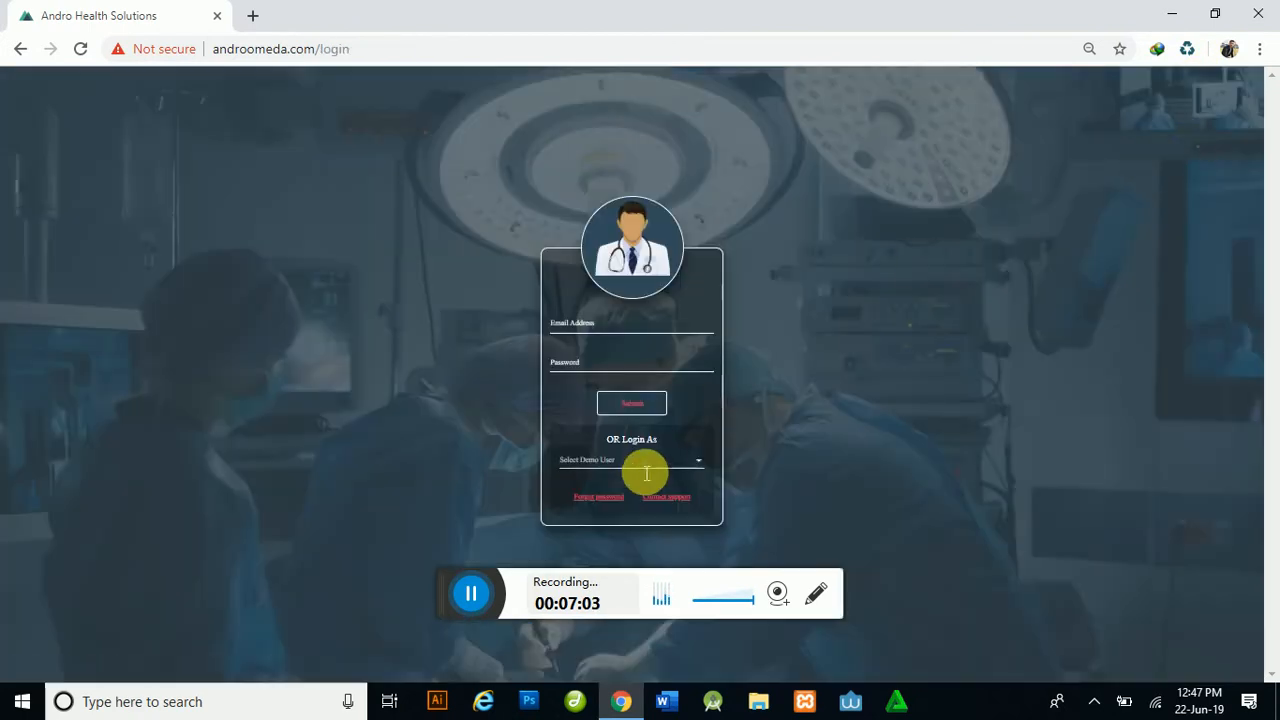
left_click(620, 463)
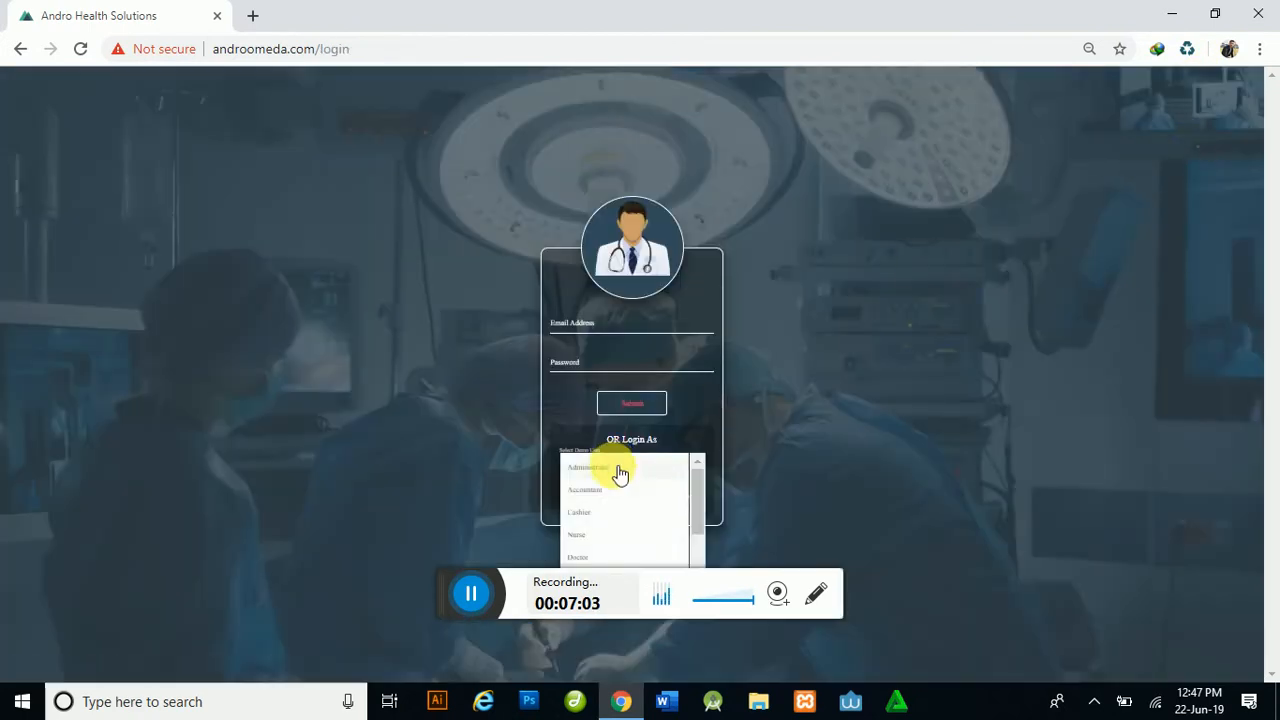
left_click(592, 543)
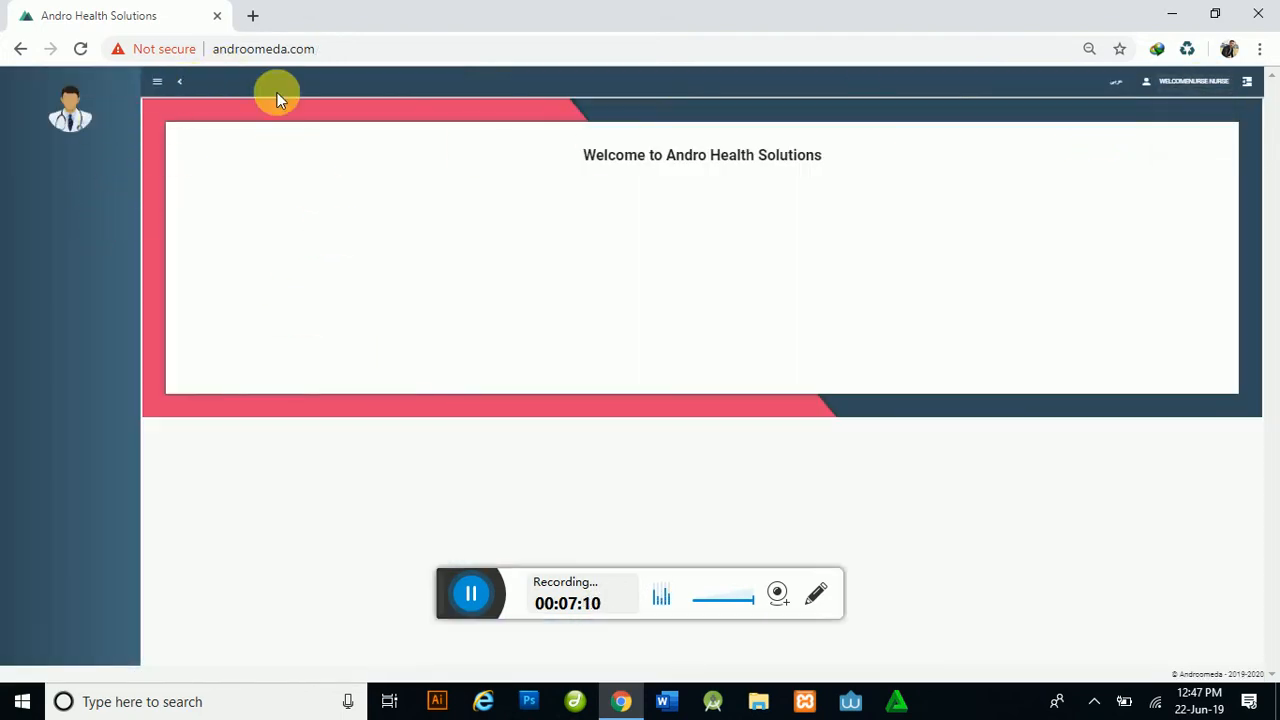
Step: Switch back to the Administrator demo user and open Administration > Permissions
mouse_move(1183, 80)
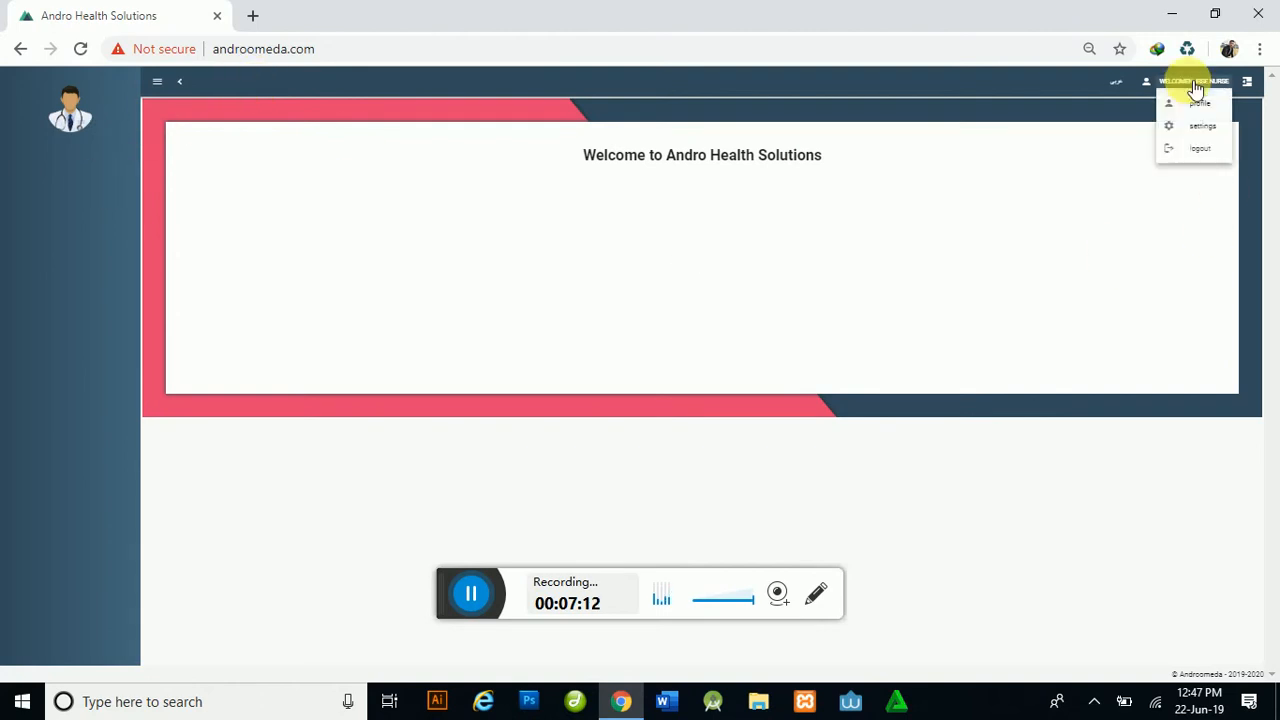
left_click(1202, 149)
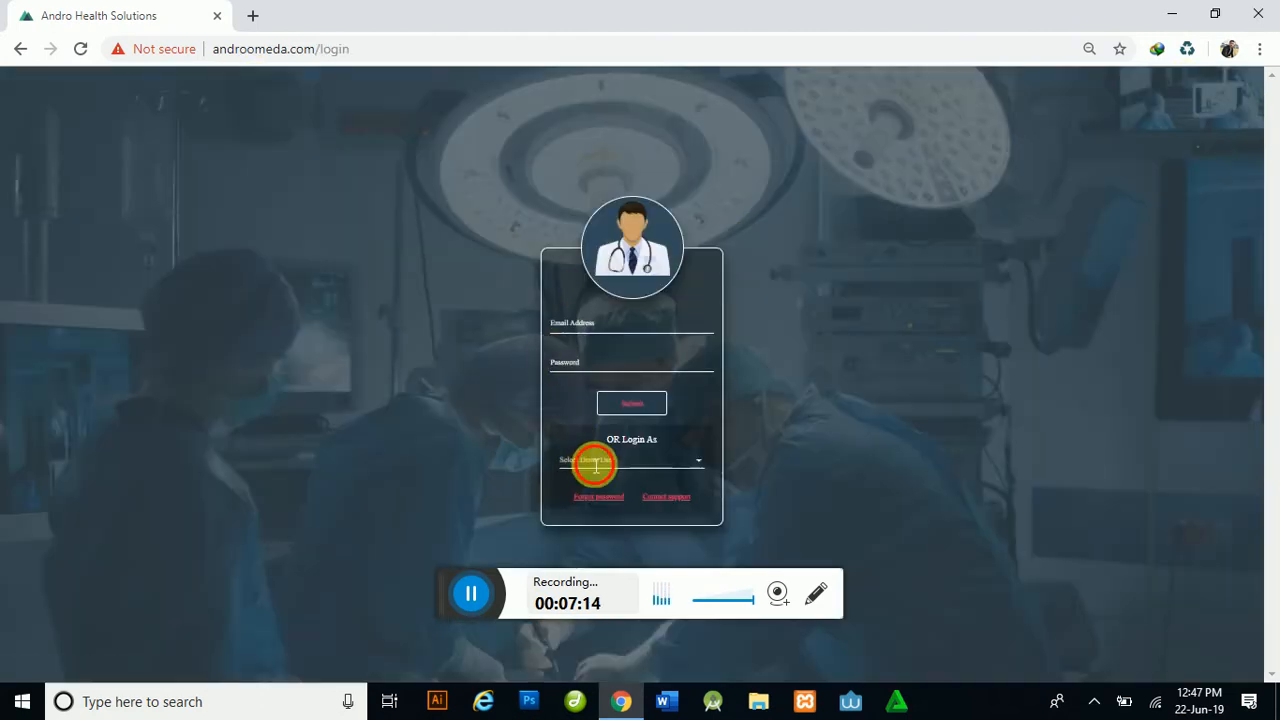
left_click(596, 463)
left_click(598, 465)
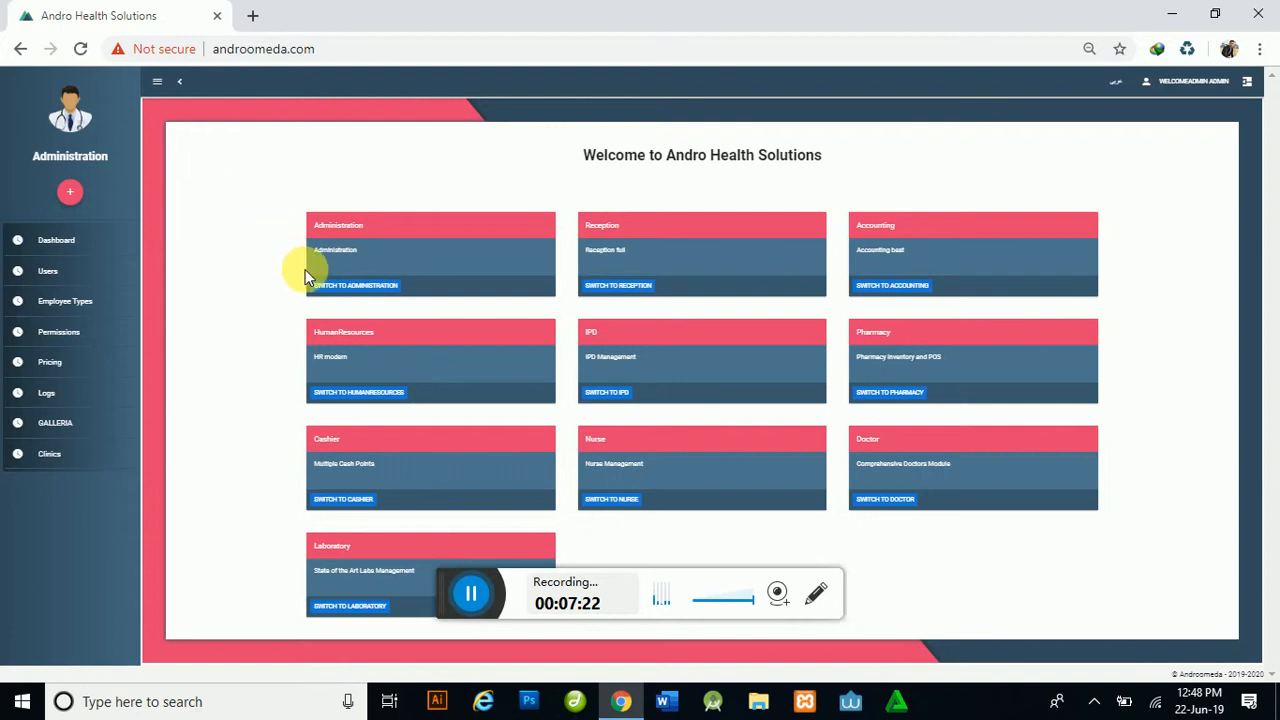
left_click(232, 86)
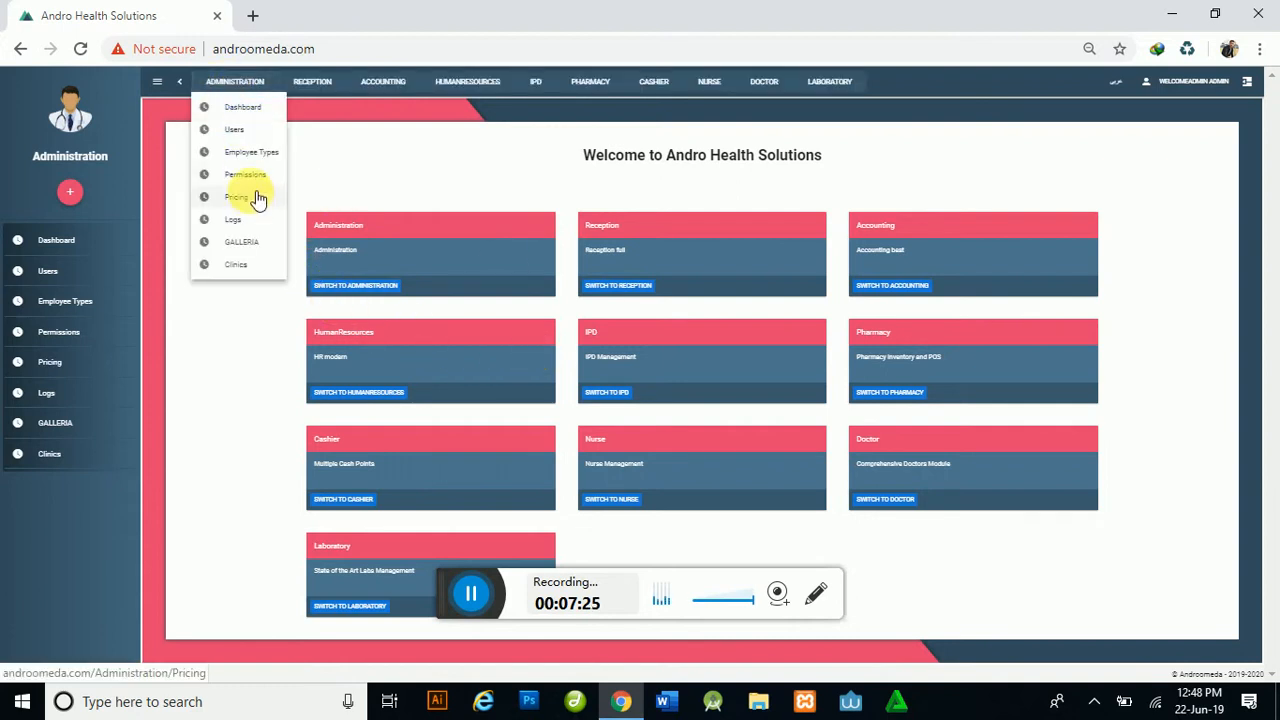
left_click(250, 178)
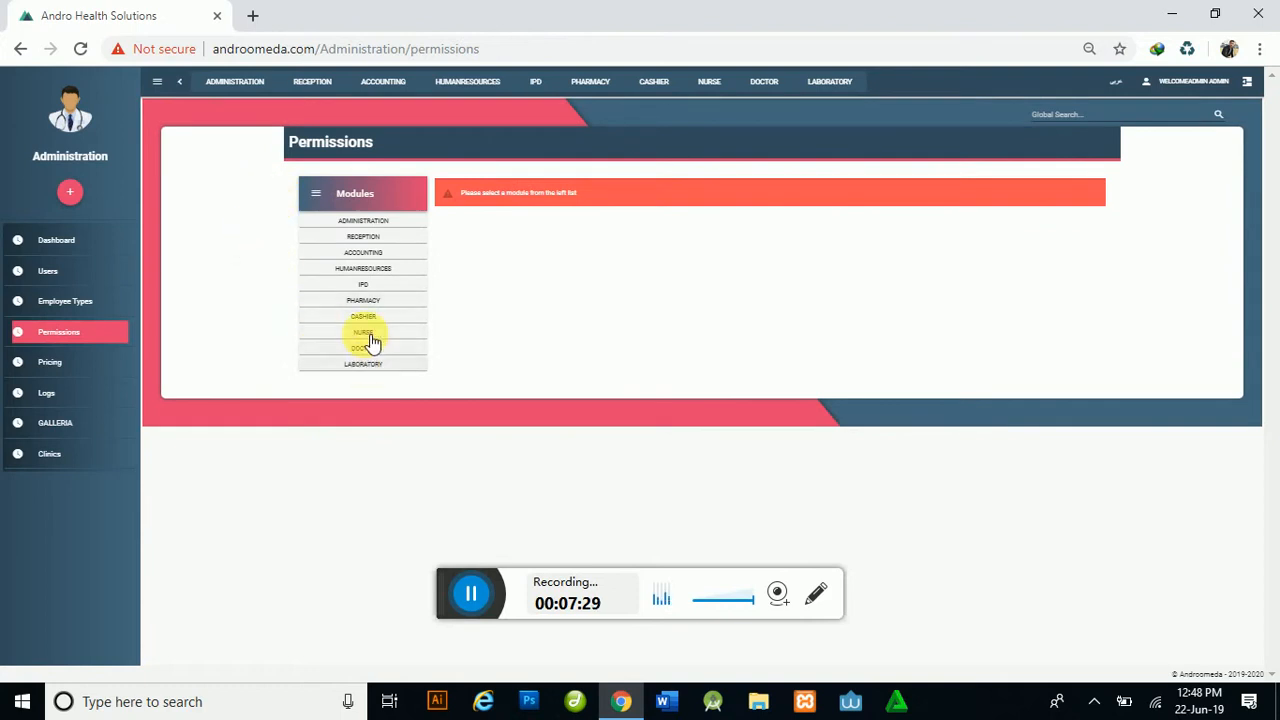
Step: Allow the Nurse employee type into the Nurse module, then log out of the admin account
left_click(368, 334)
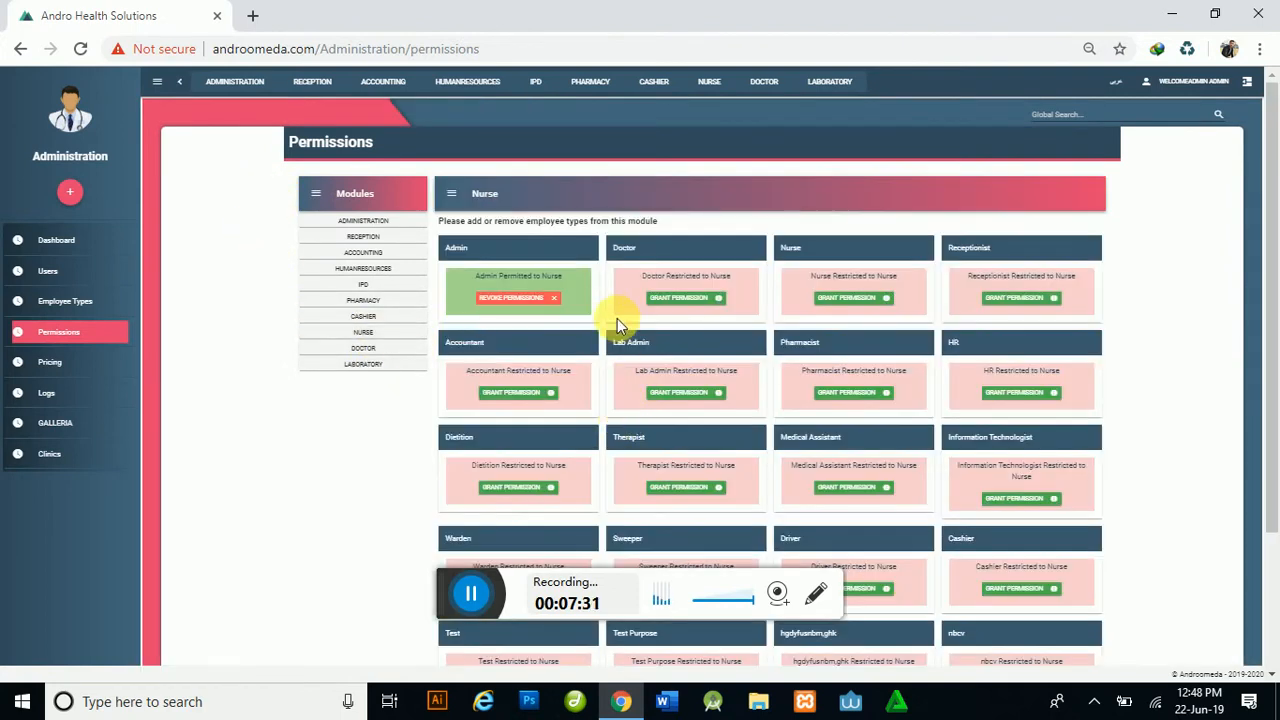
left_click(866, 300)
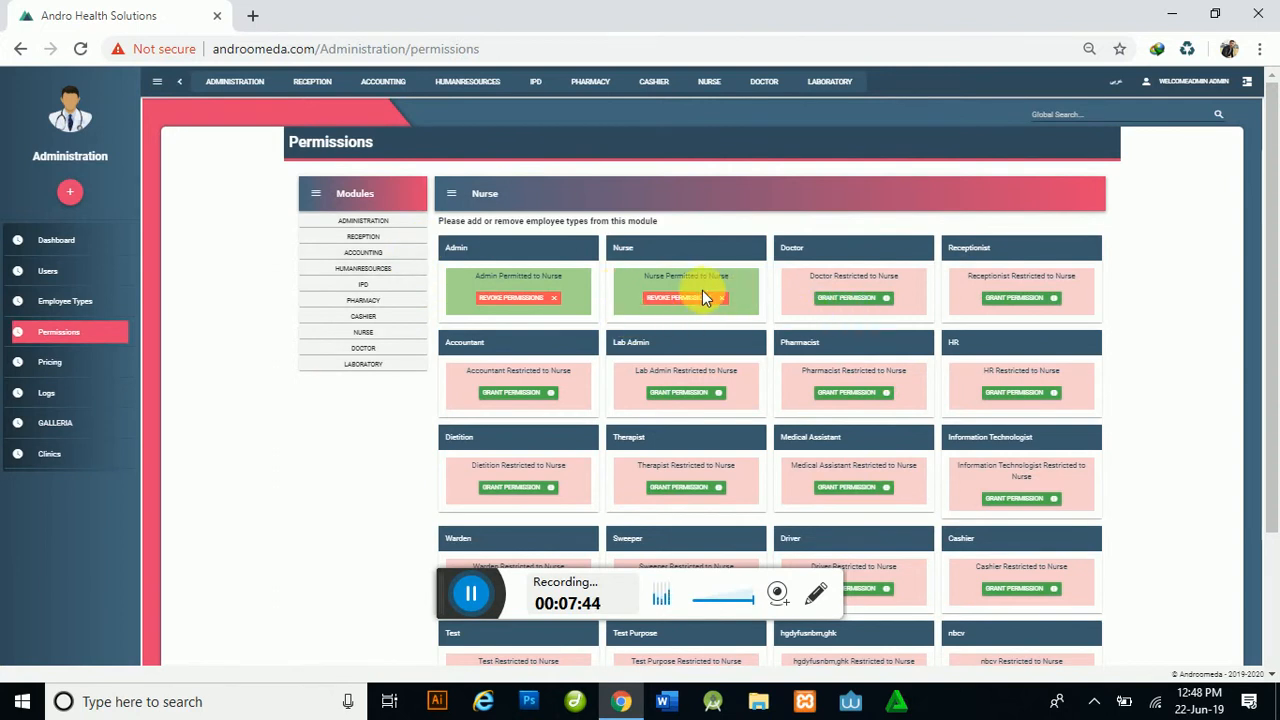
left_click(1176, 86)
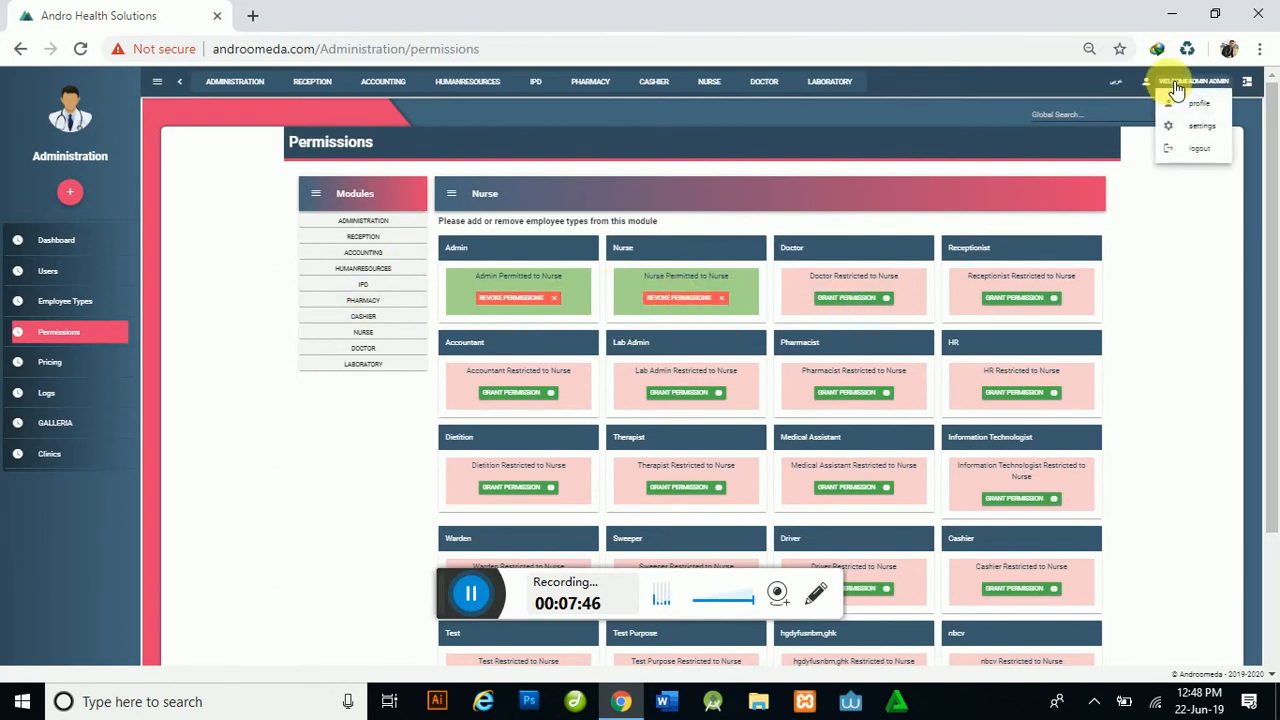
left_click(1199, 148)
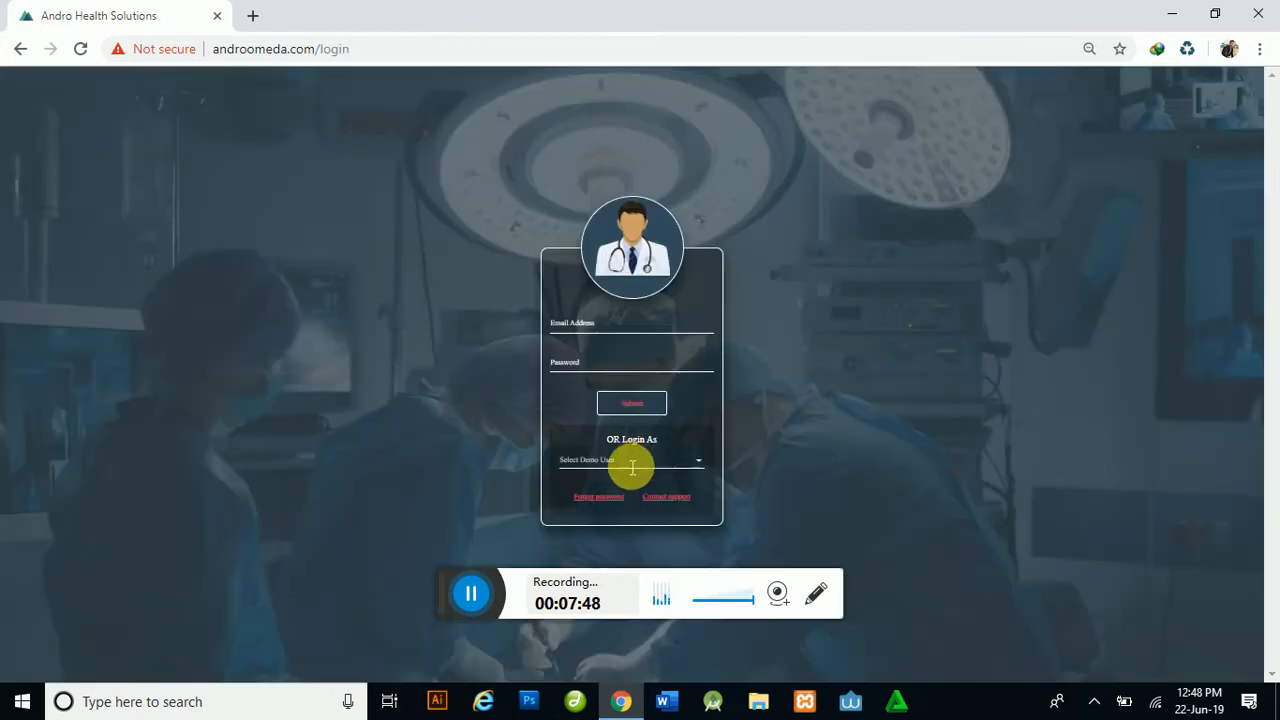
Step: Log in as the demo nurse and open the nurse's Initial Assesments page
left_click(632, 467)
left_click(590, 543)
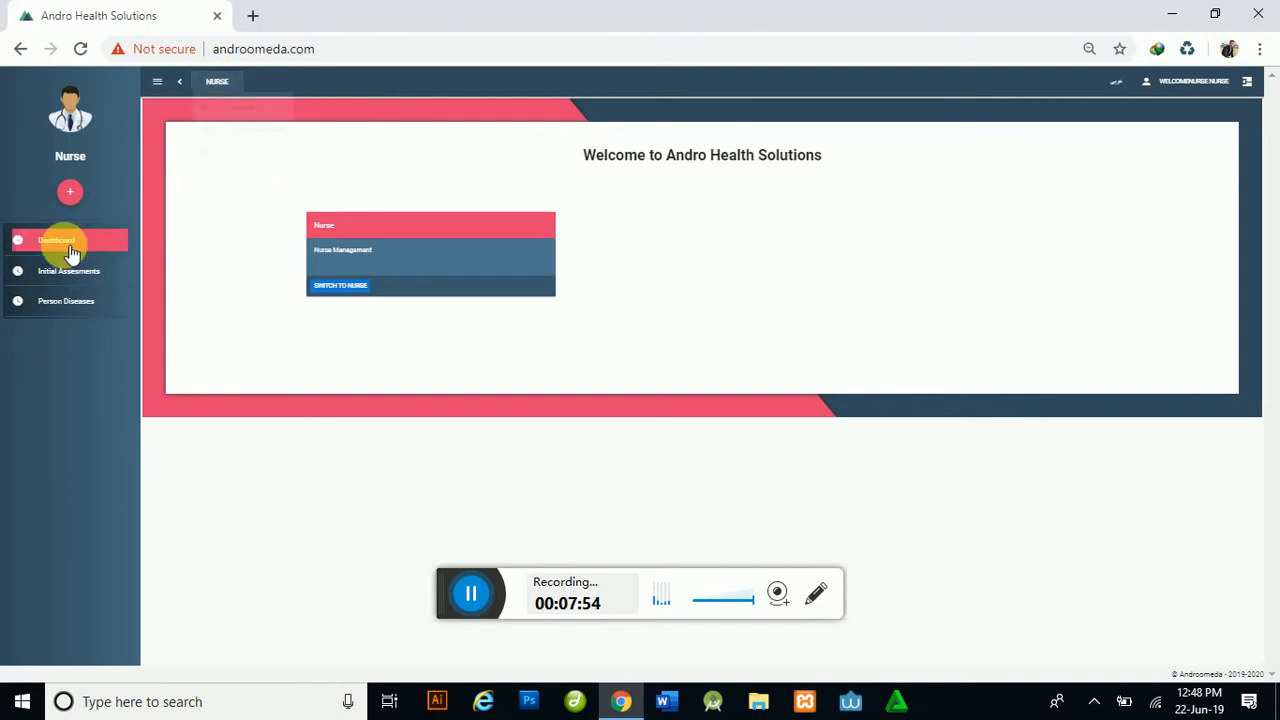
left_click(342, 287)
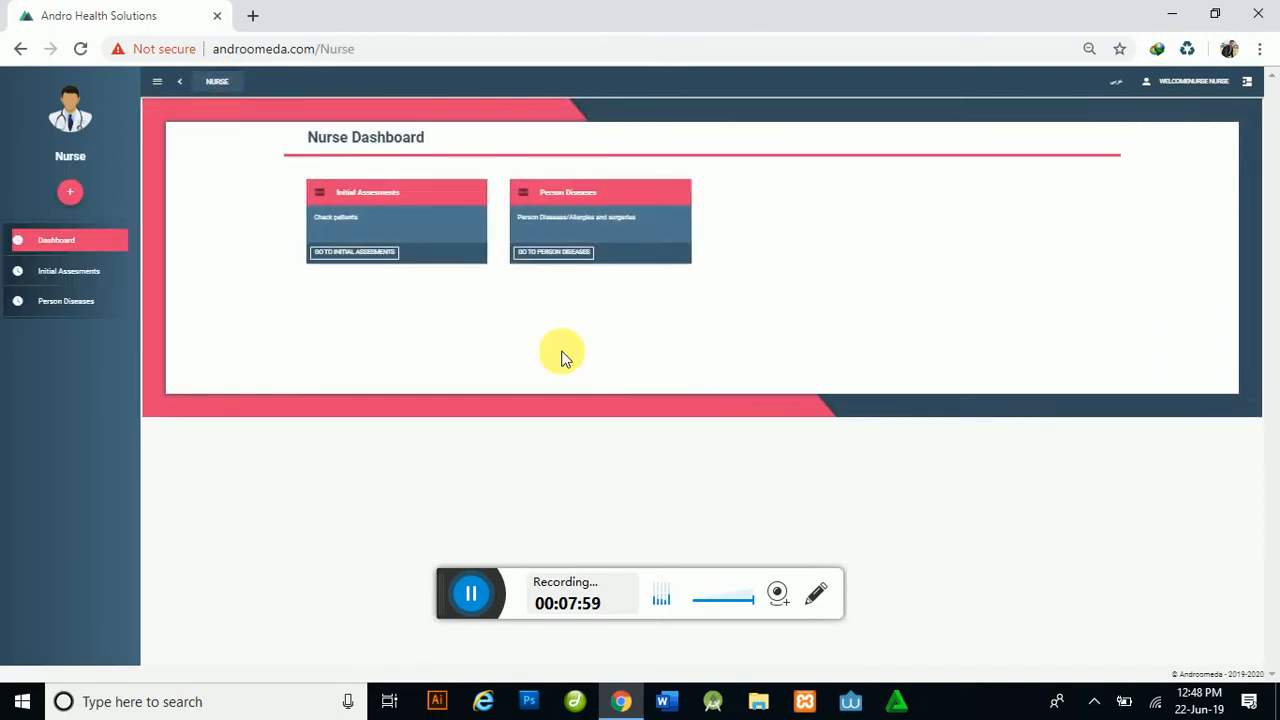
left_click(368, 255)
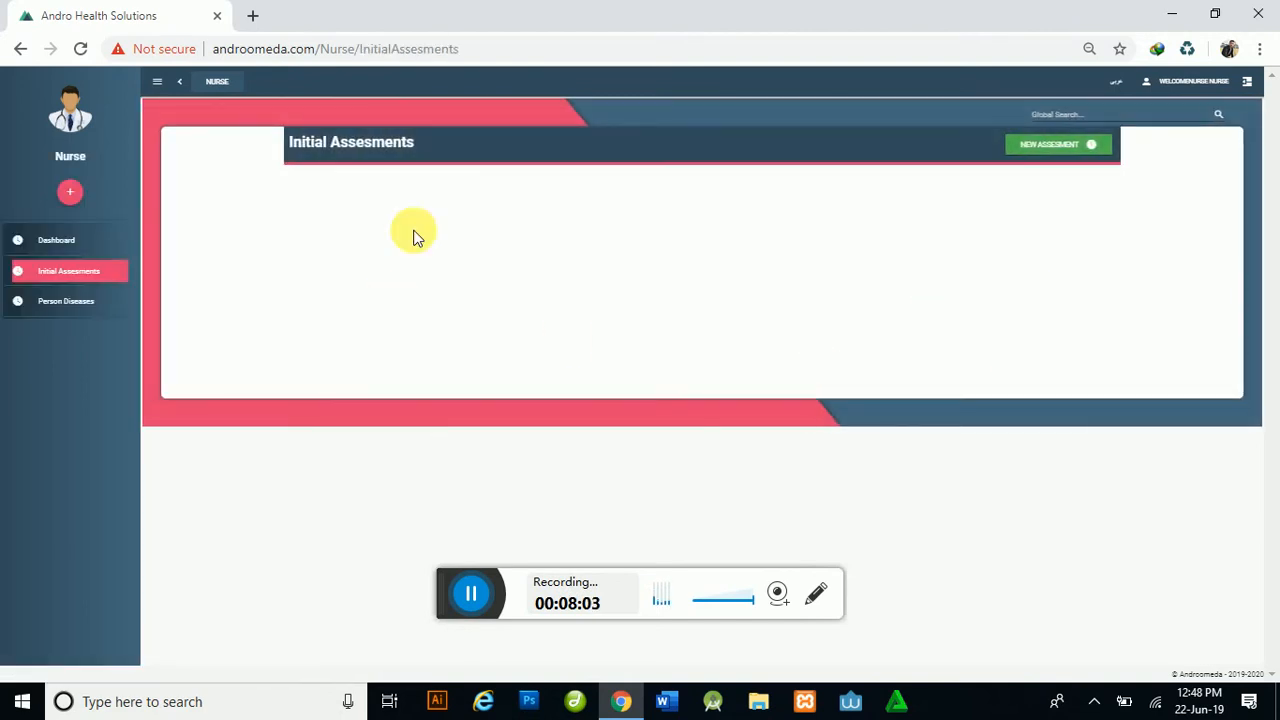
Step: Try the Person Diseases page, which shows Page not found, then return to Initial Assesments
left_click(217, 81)
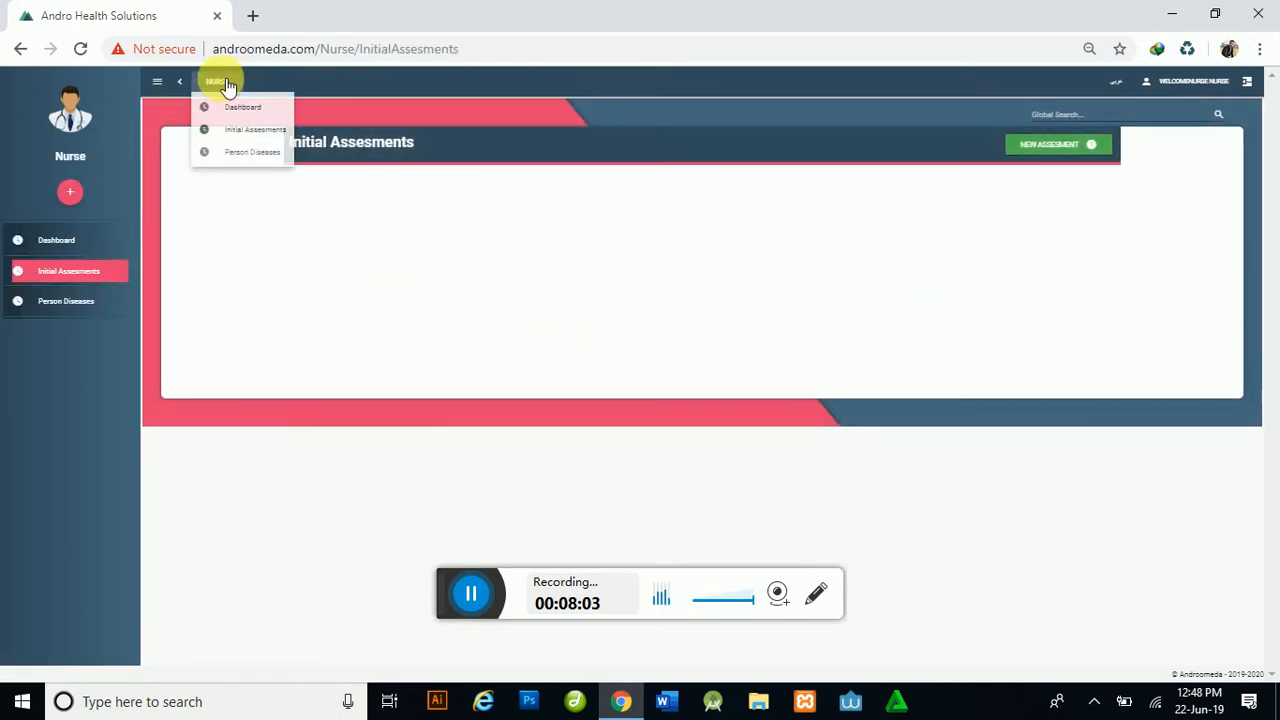
left_click(250, 154)
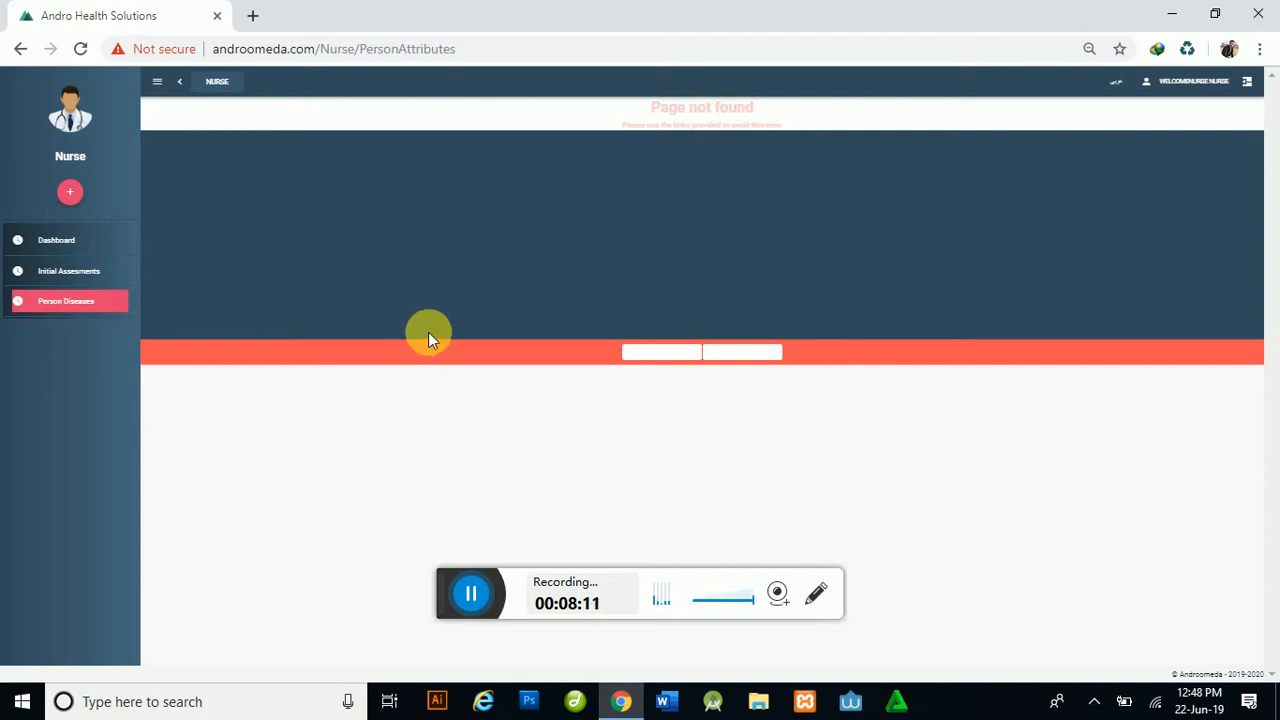
left_click(470, 50)
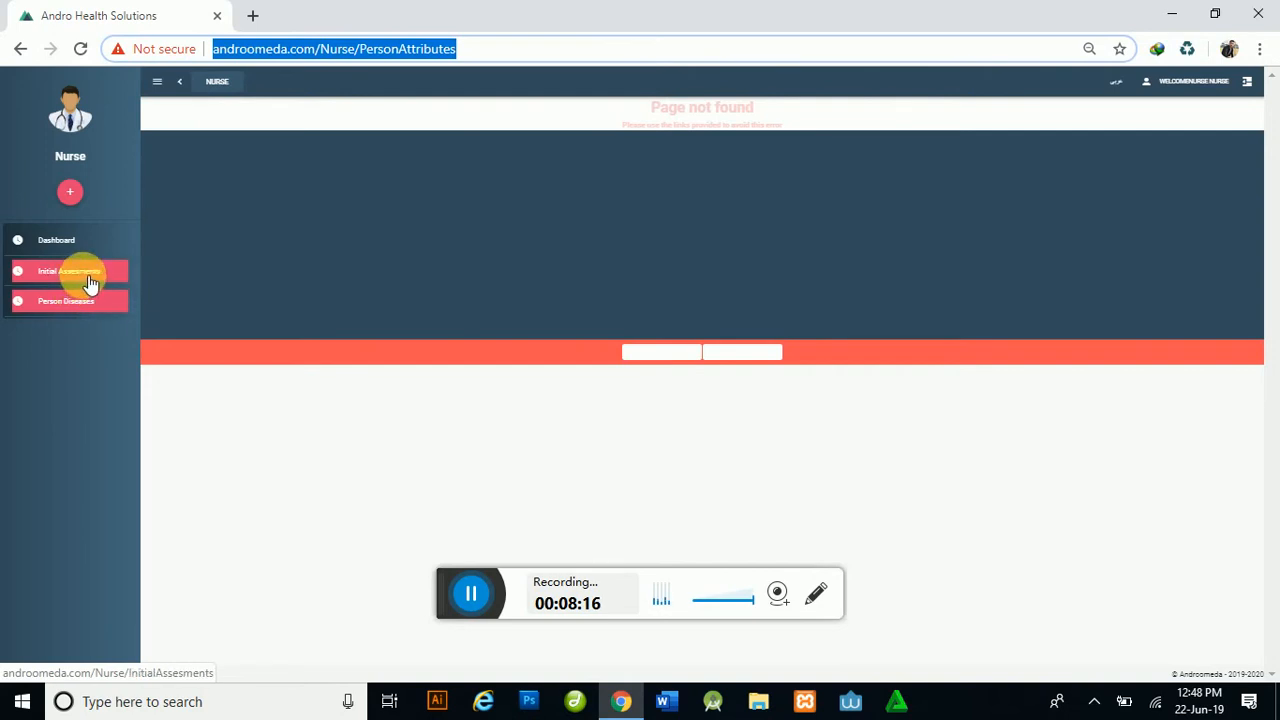
left_click(90, 281)
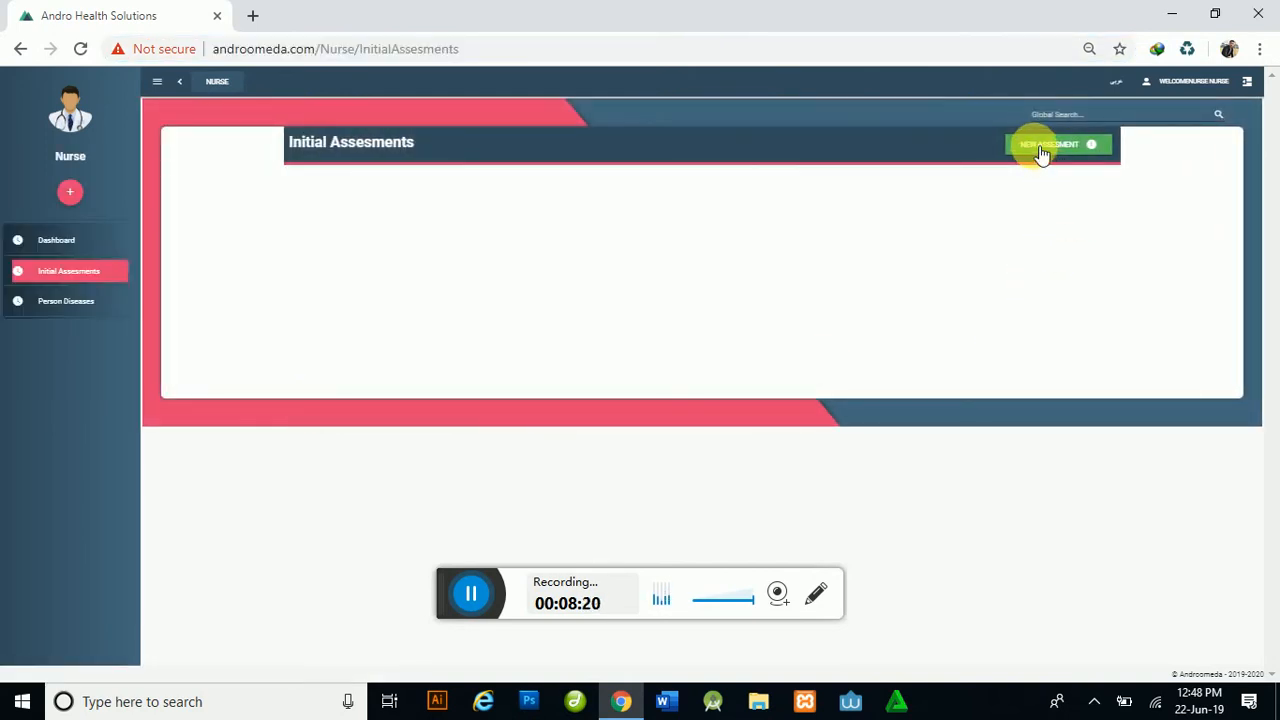
Step: Start a new assessment for the booked patient and list their 7:00PM Advanced Chest Clinic appointment
left_click(1041, 147)
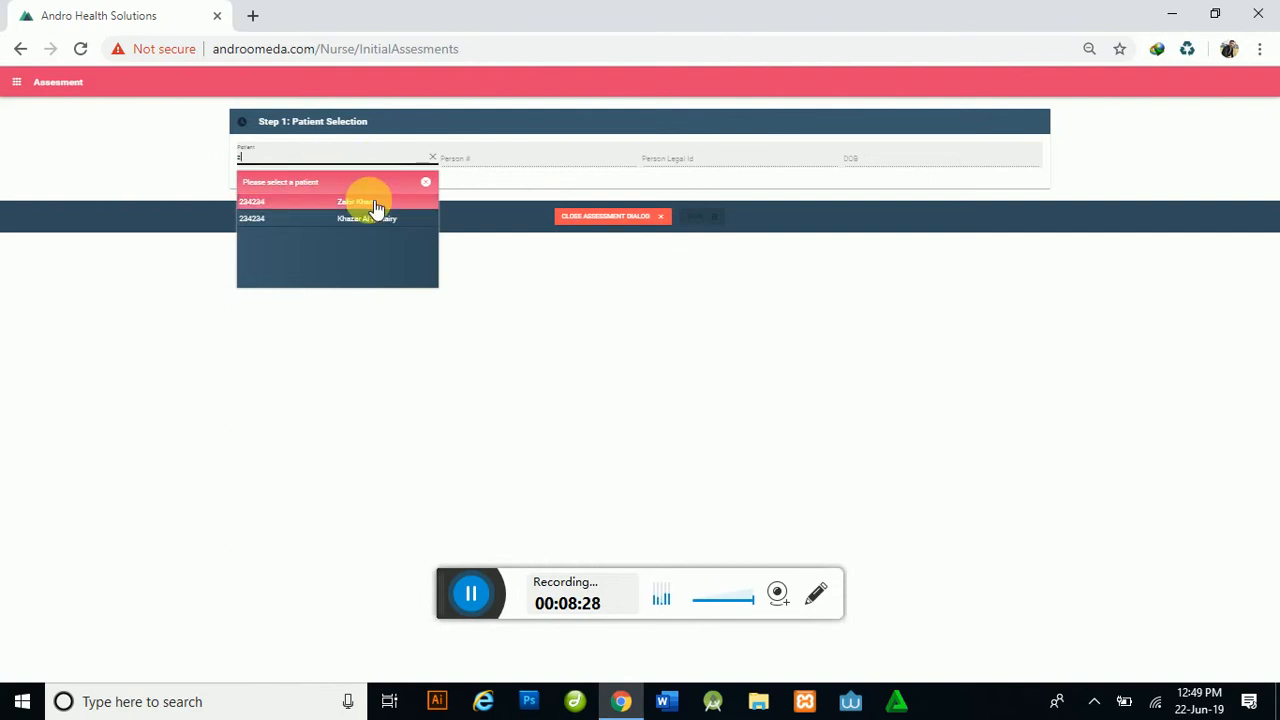
left_click(370, 202)
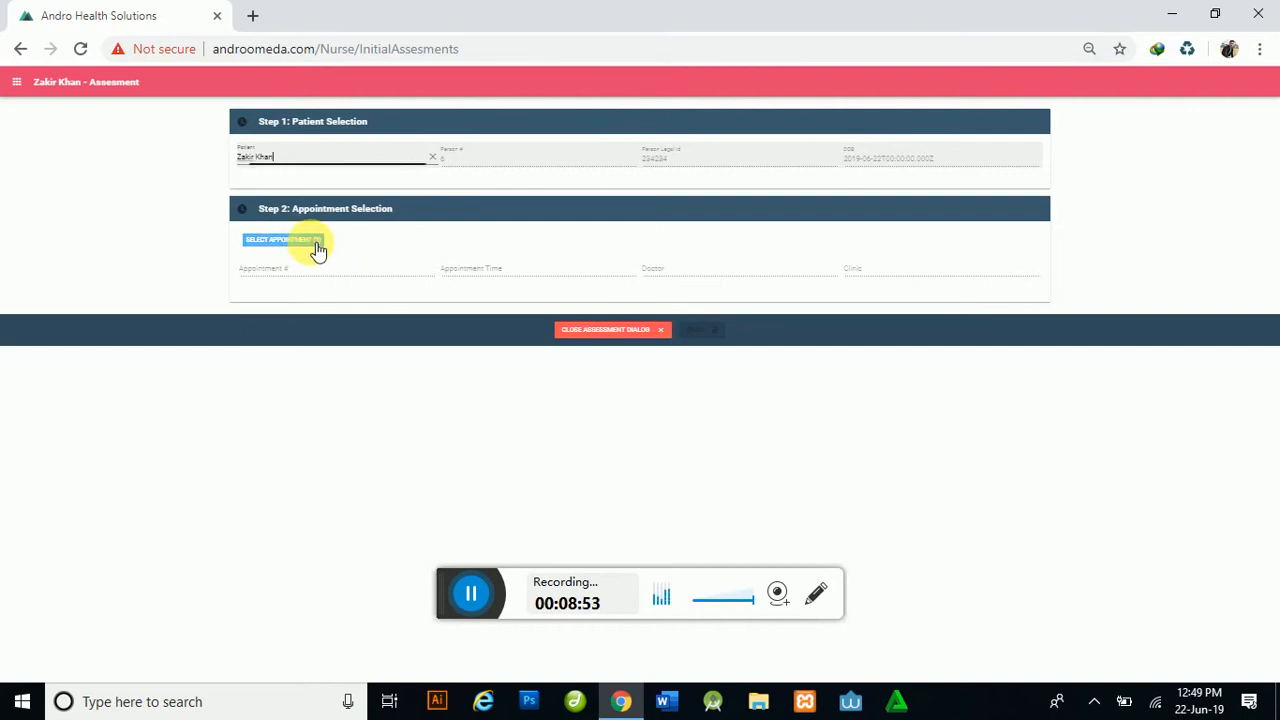
left_click(314, 248)
left_click(641, 452)
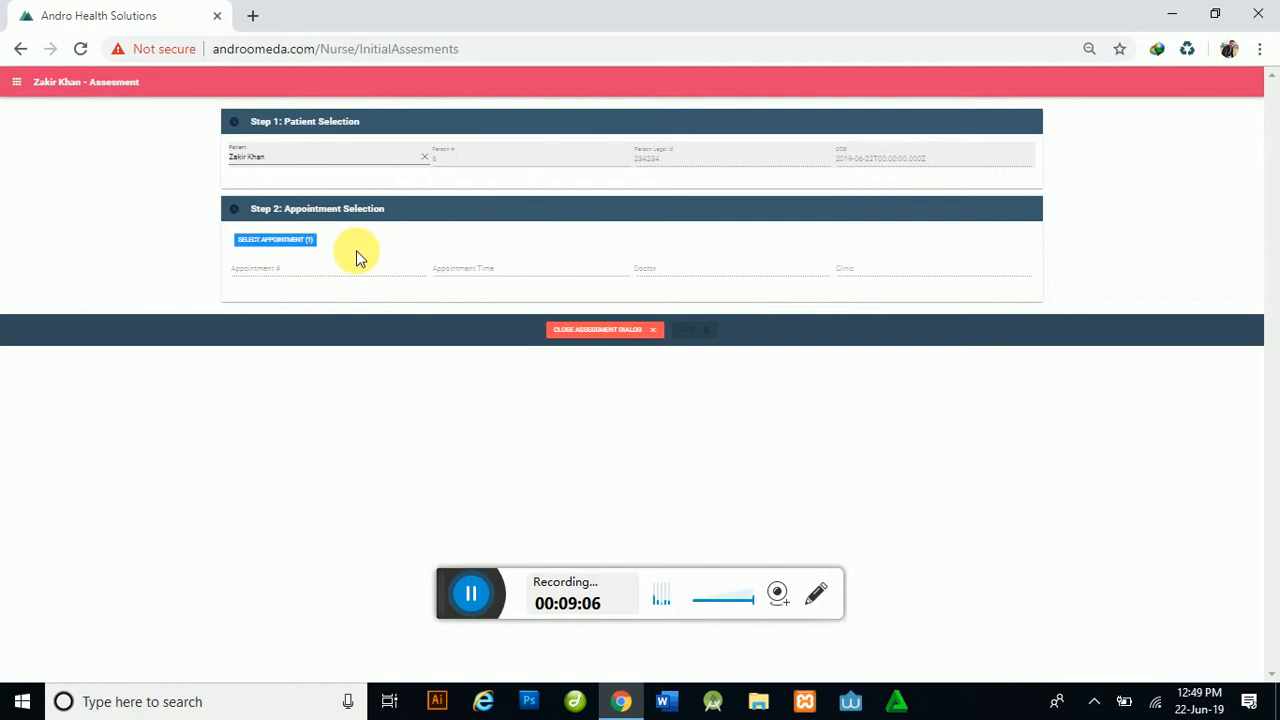
left_click(306, 241)
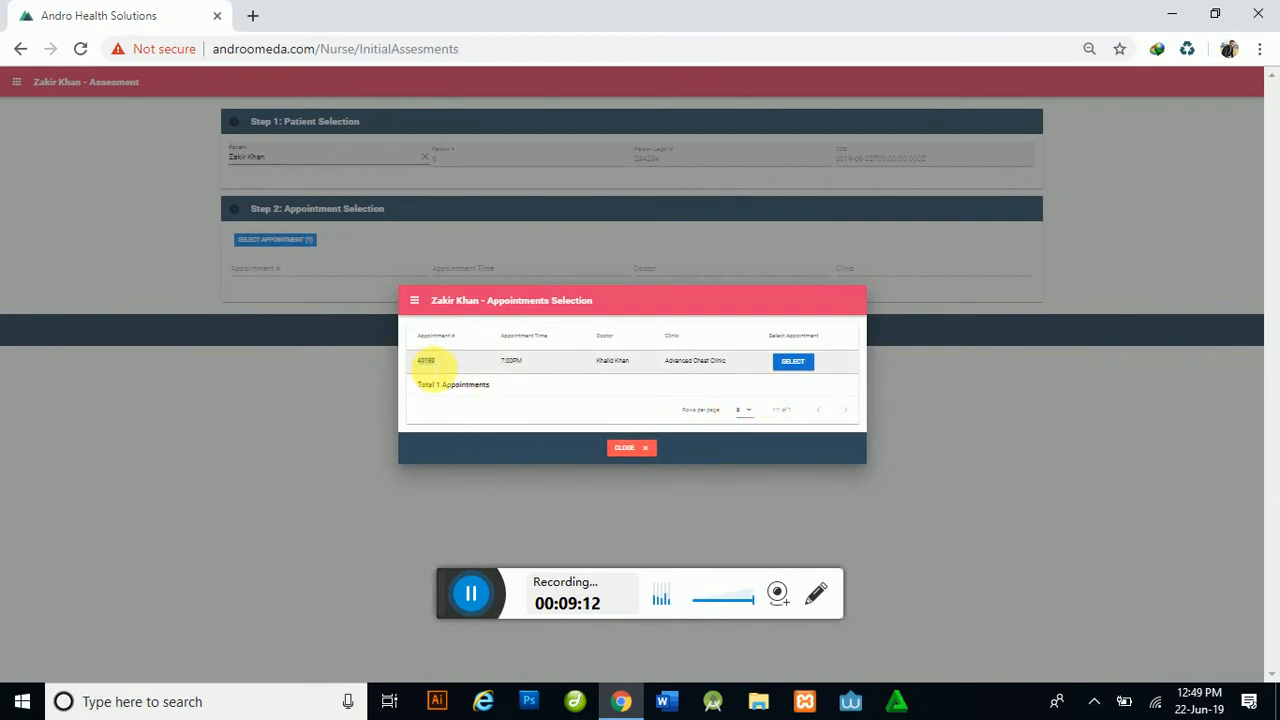
Step: Attach the 7:00PM Advanced Chest Clinic appointment and check its filled number, time, doctor and clinic
double_click(435, 364)
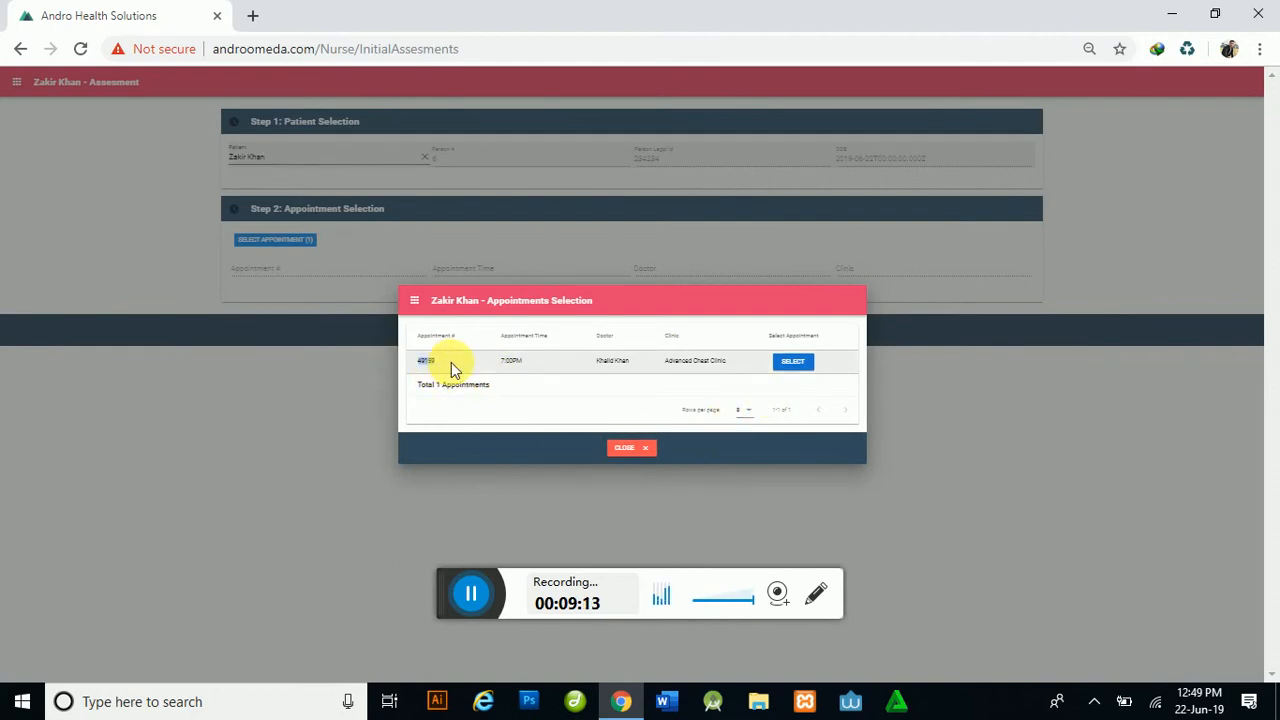
left_click(799, 364)
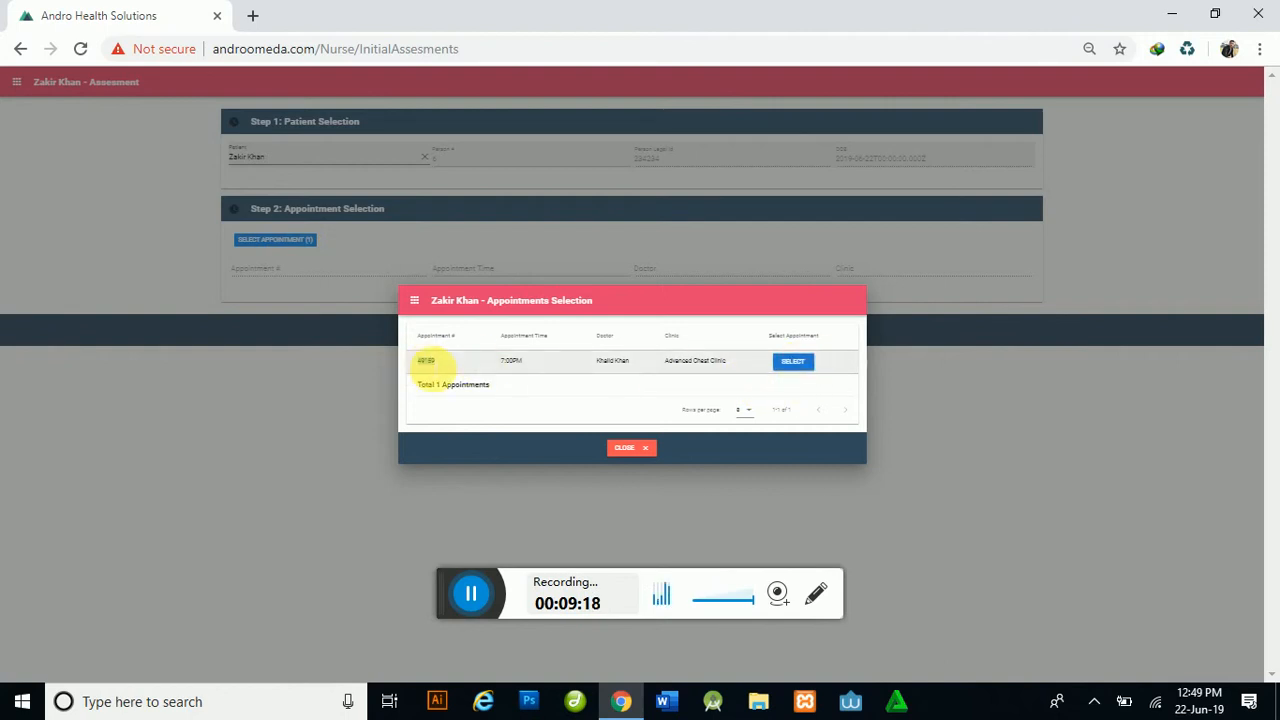
left_click(803, 366)
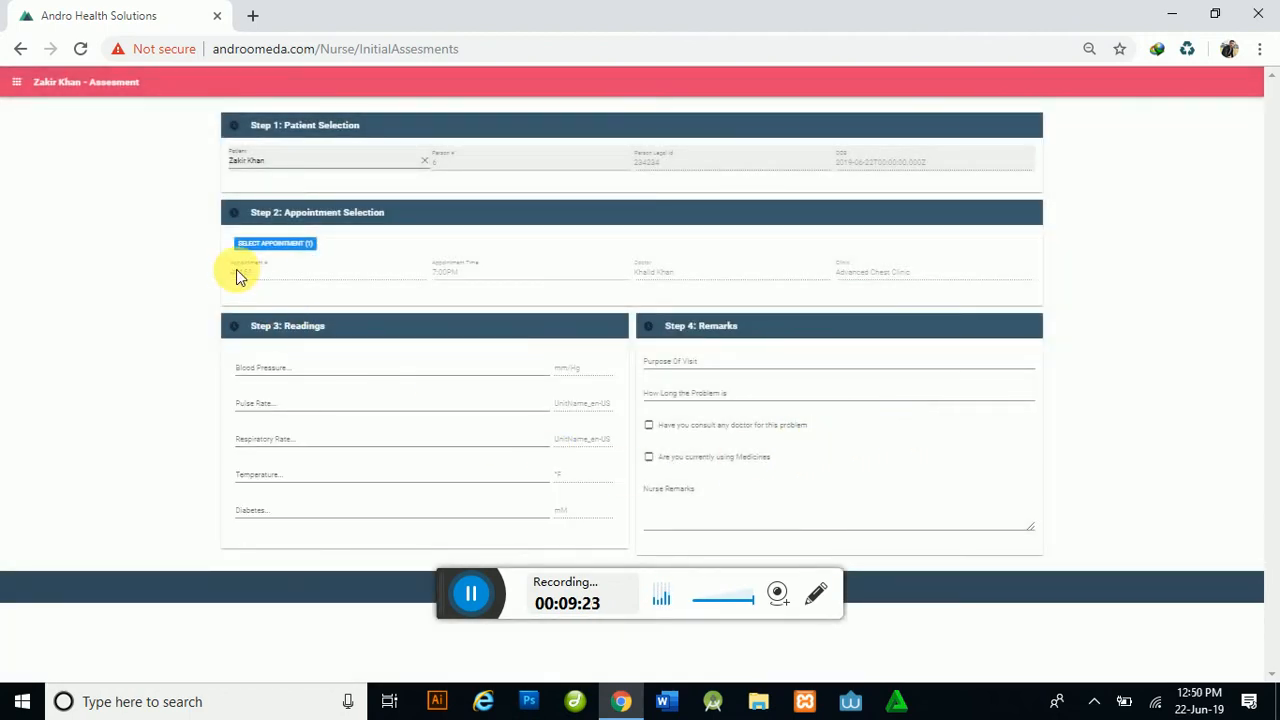
left_click_drag(239, 272, 591, 283)
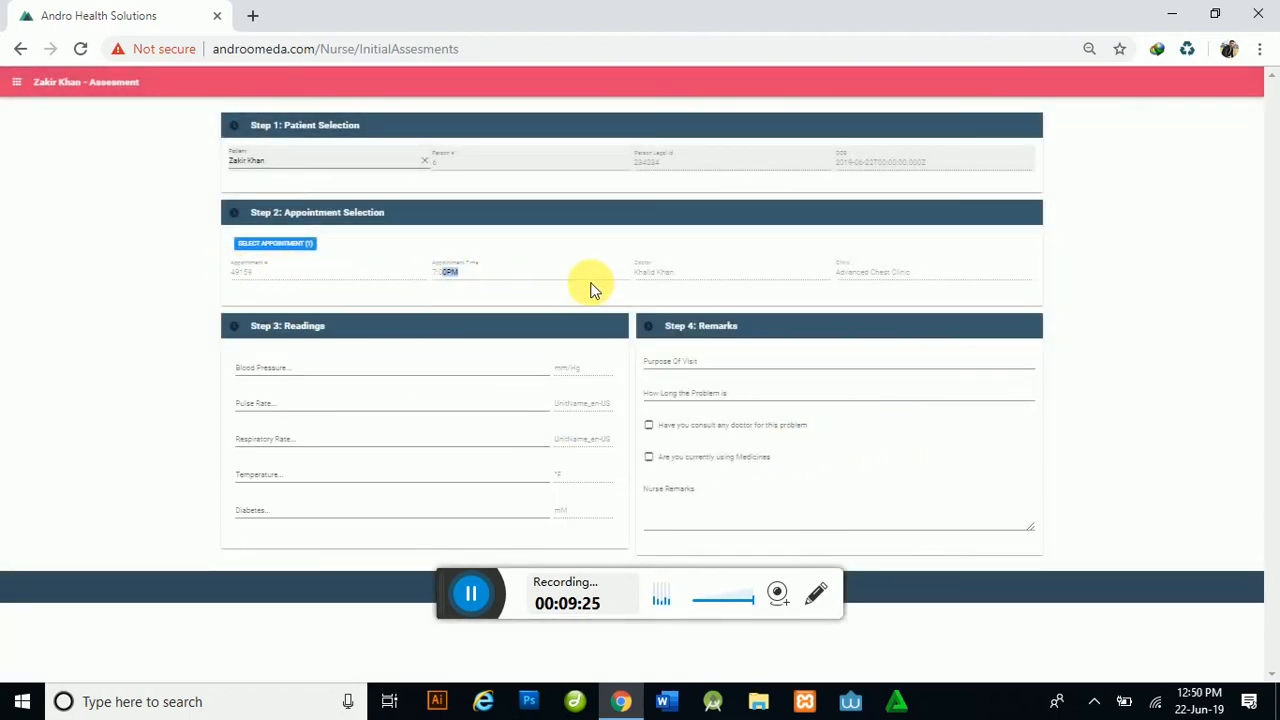
left_click_drag(695, 275, 609, 272)
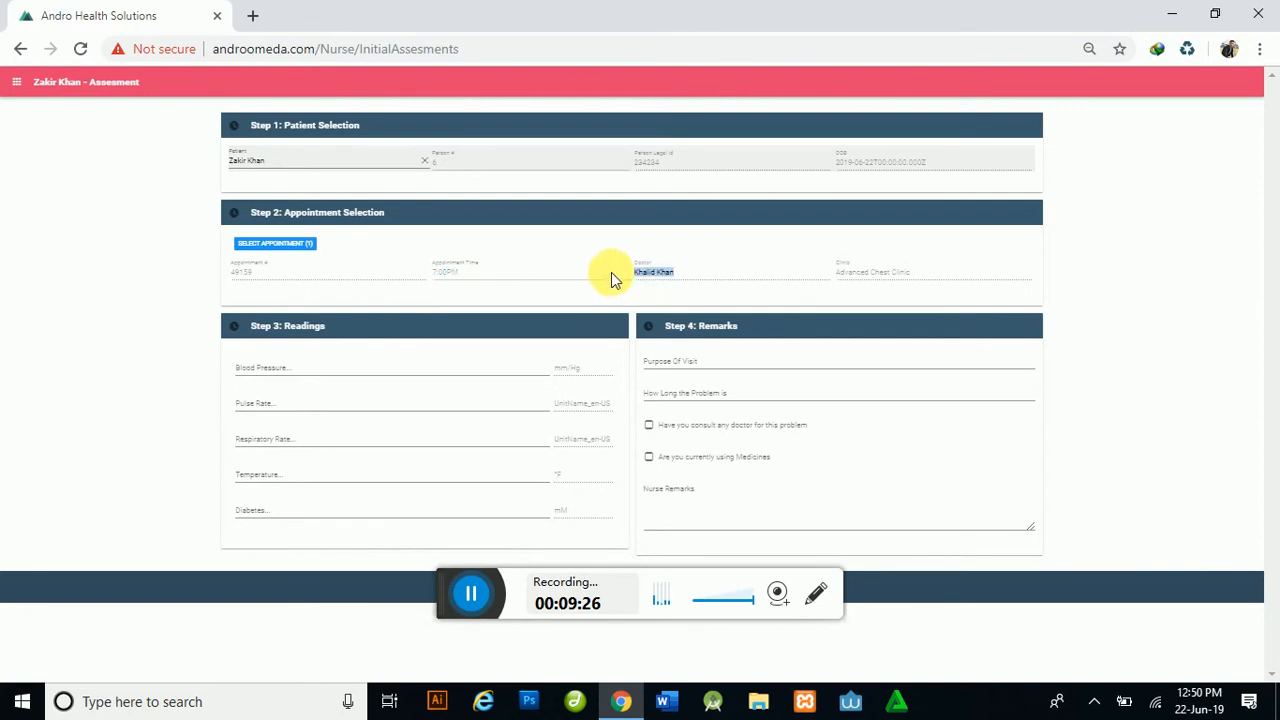
left_click_drag(934, 274, 826, 277)
left_click(930, 277)
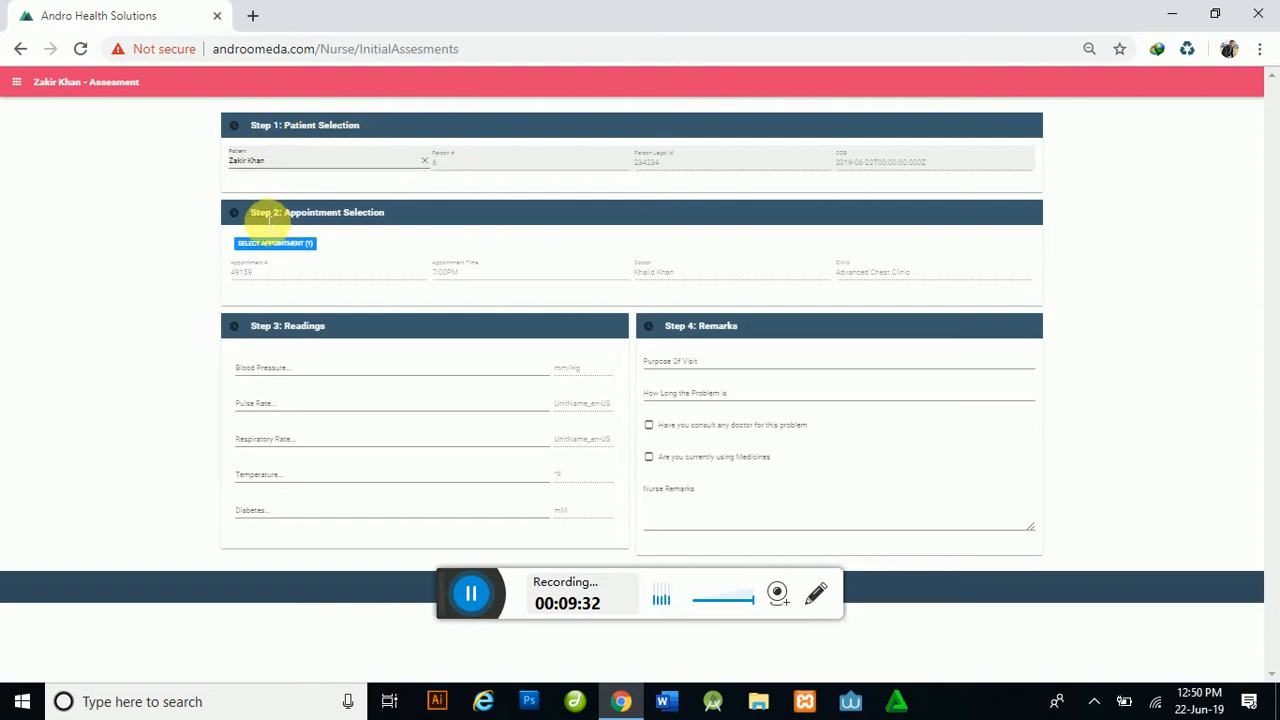
left_click_drag(263, 328, 368, 334)
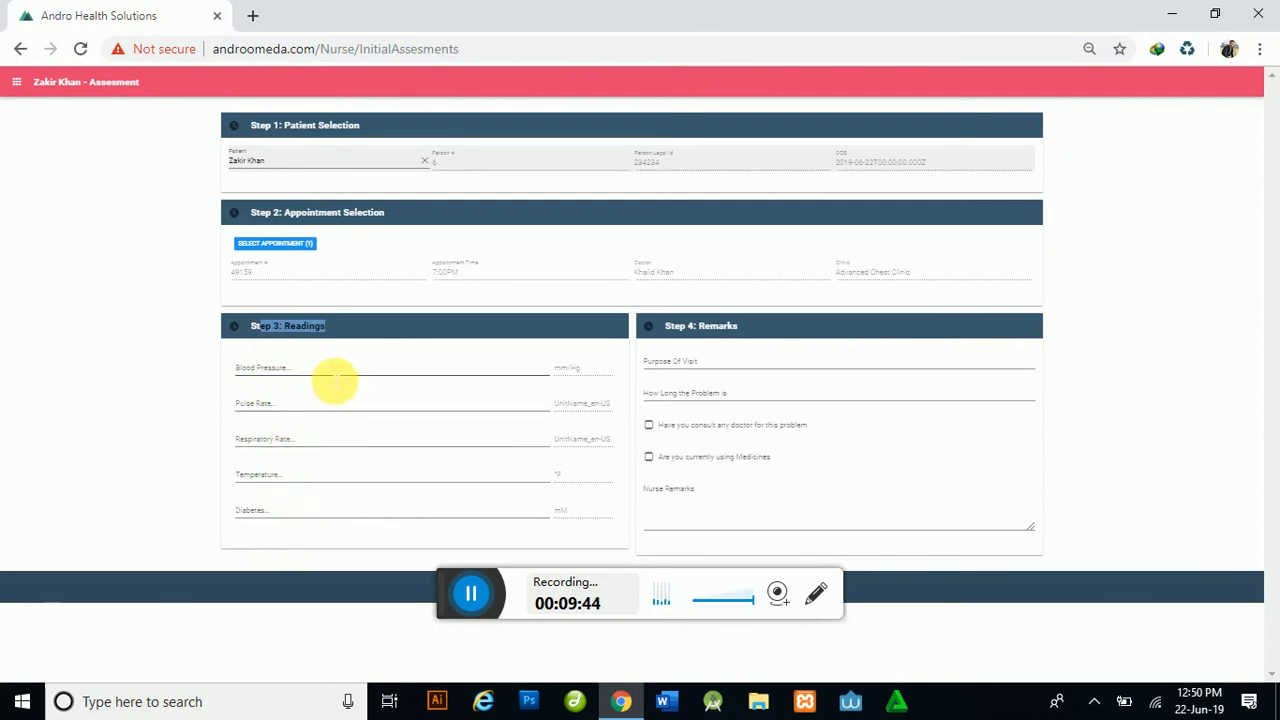
Step: Enter trial readings: 345345 for blood pressure and pulse, 345 for respiratory rate, temperature and diabetes
left_click(323, 612)
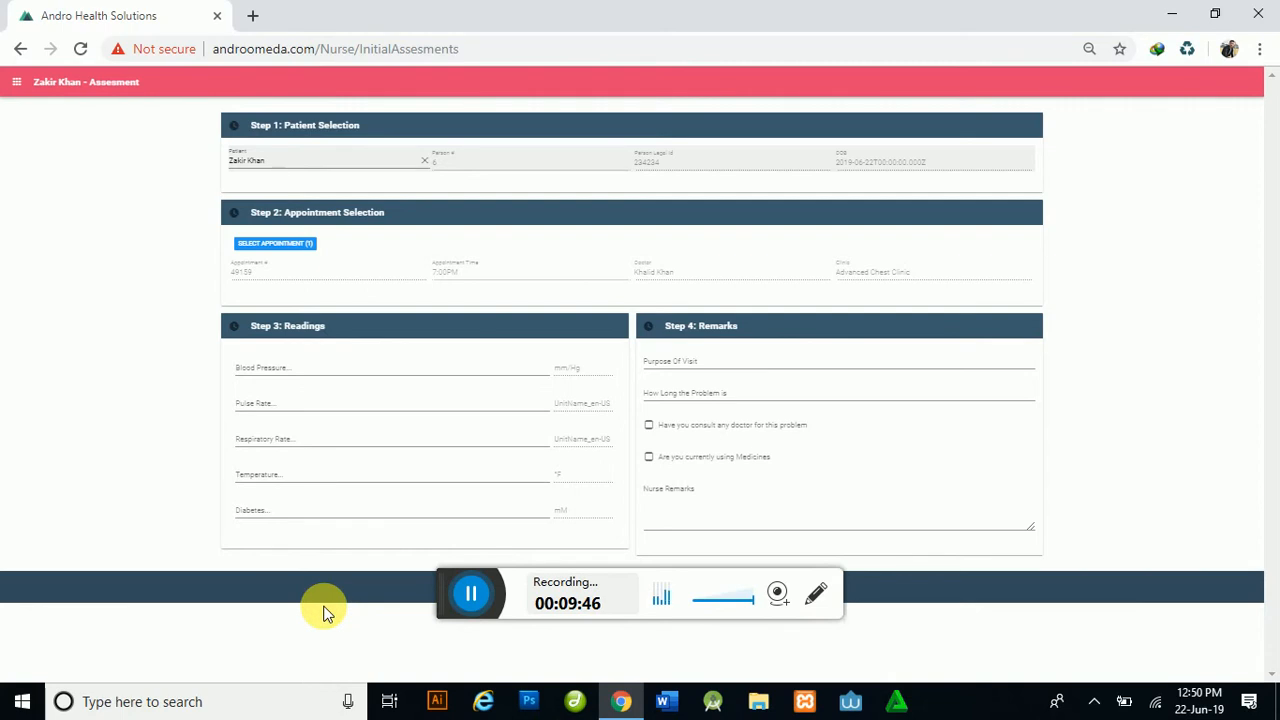
left_click(300, 373)
type("345345")
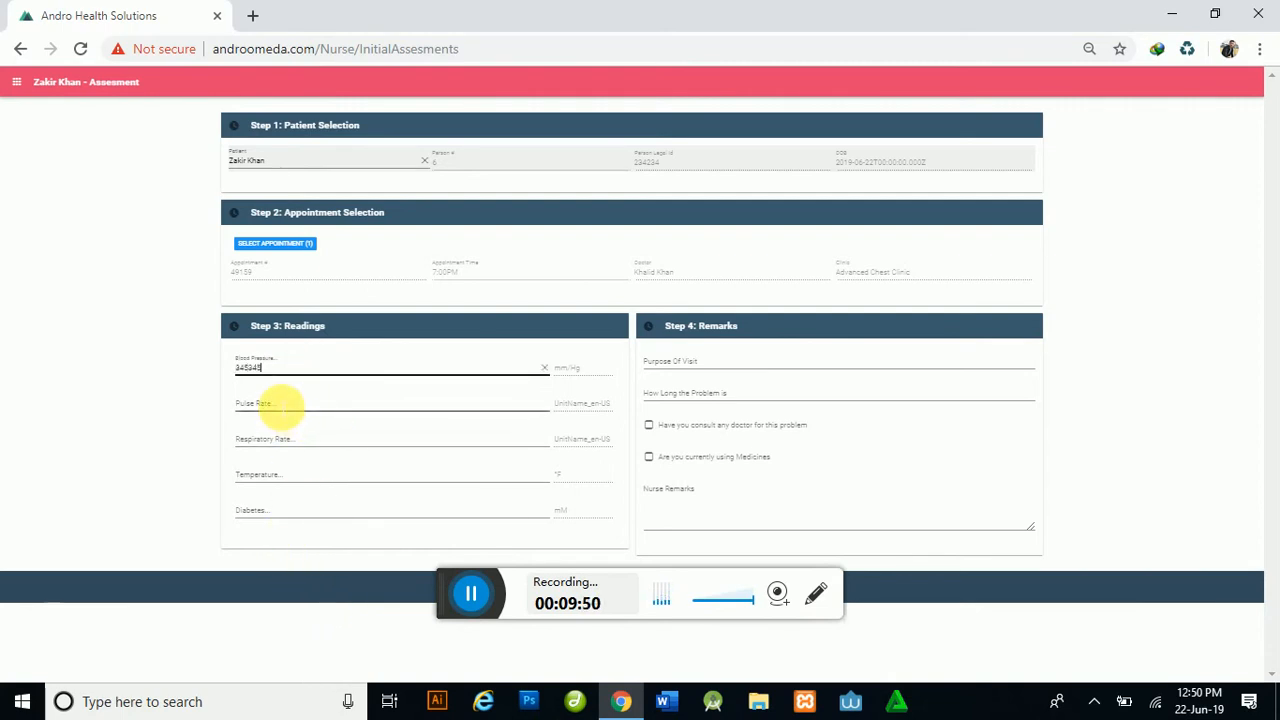
left_click(286, 405)
type("345345")
left_click(286, 443)
type("345")
left_click(268, 480)
type("345")
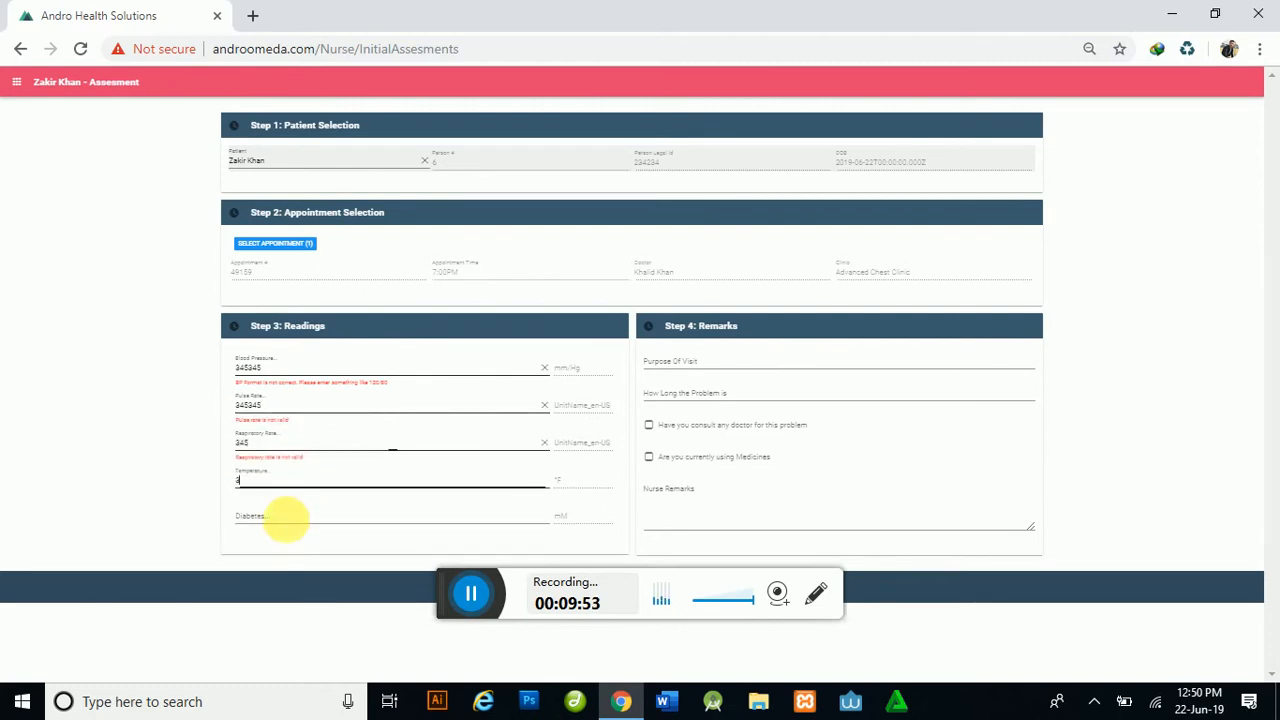
left_click(278, 520)
type("345")
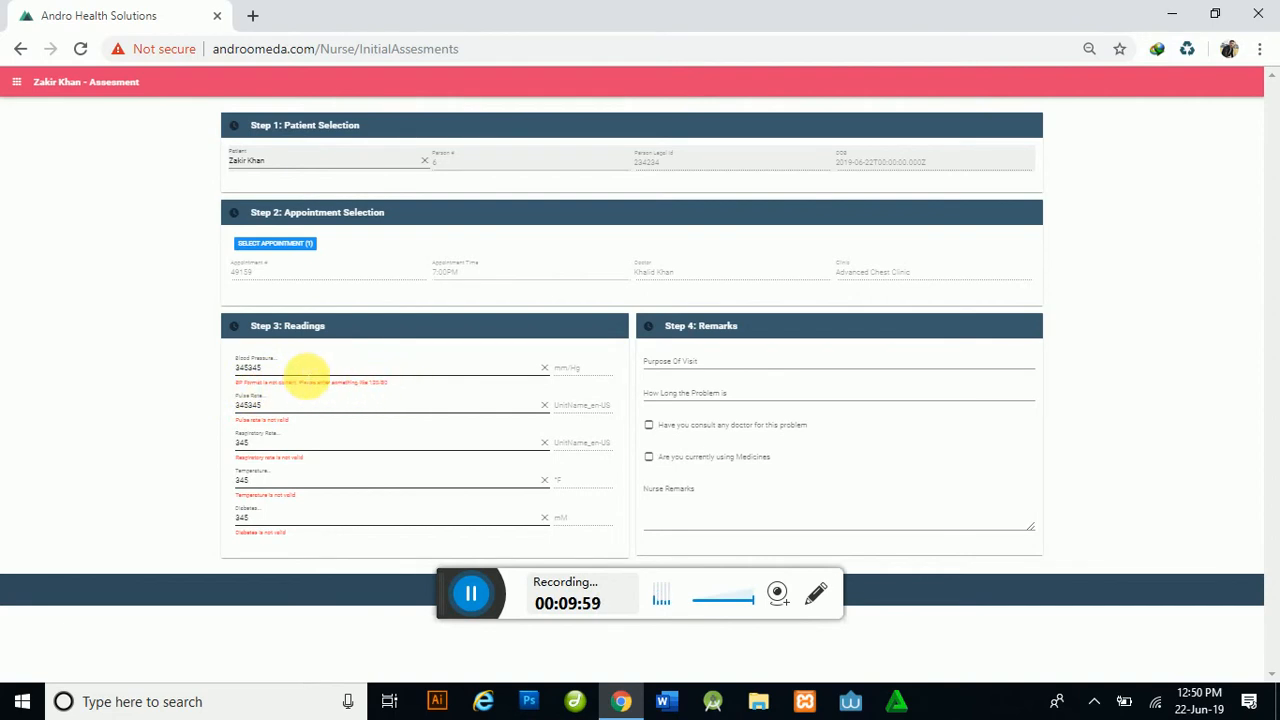
Step: Correct blood pressure to 120/90 and Pulse Rate to 66
left_click_drag(297, 367, 166, 378)
type("120")
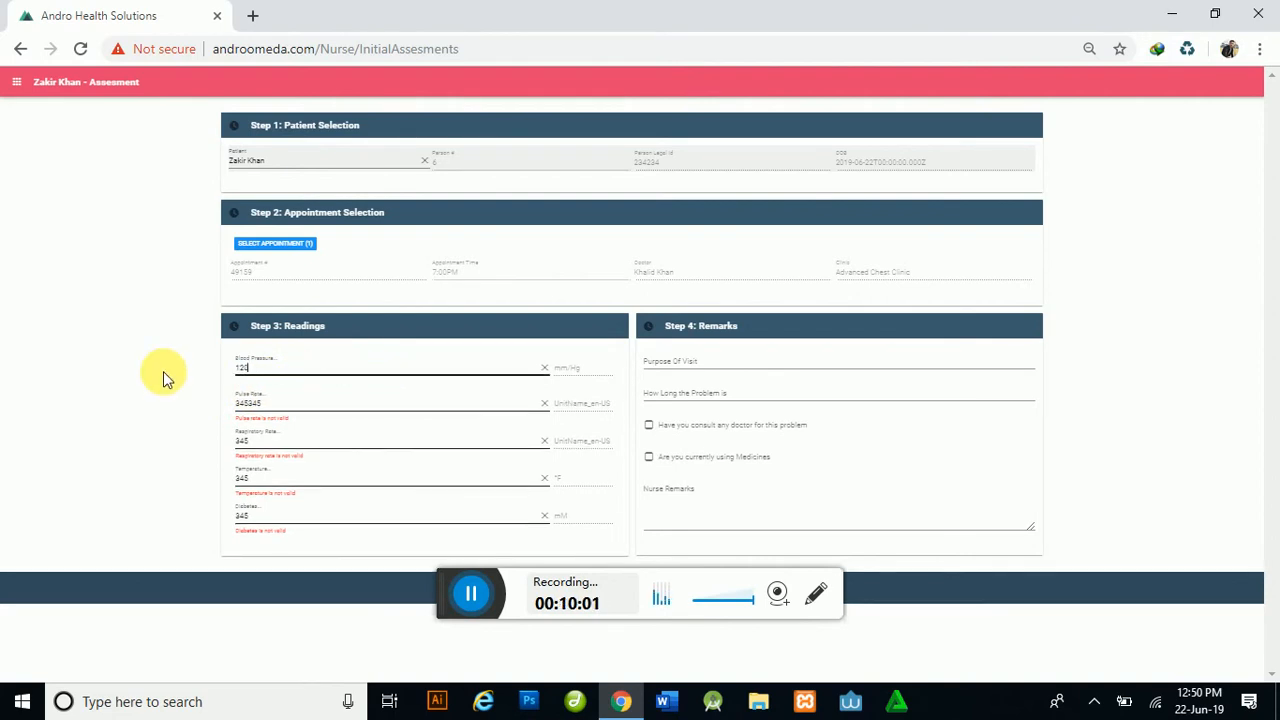
type("/90")
left_click(185, 370)
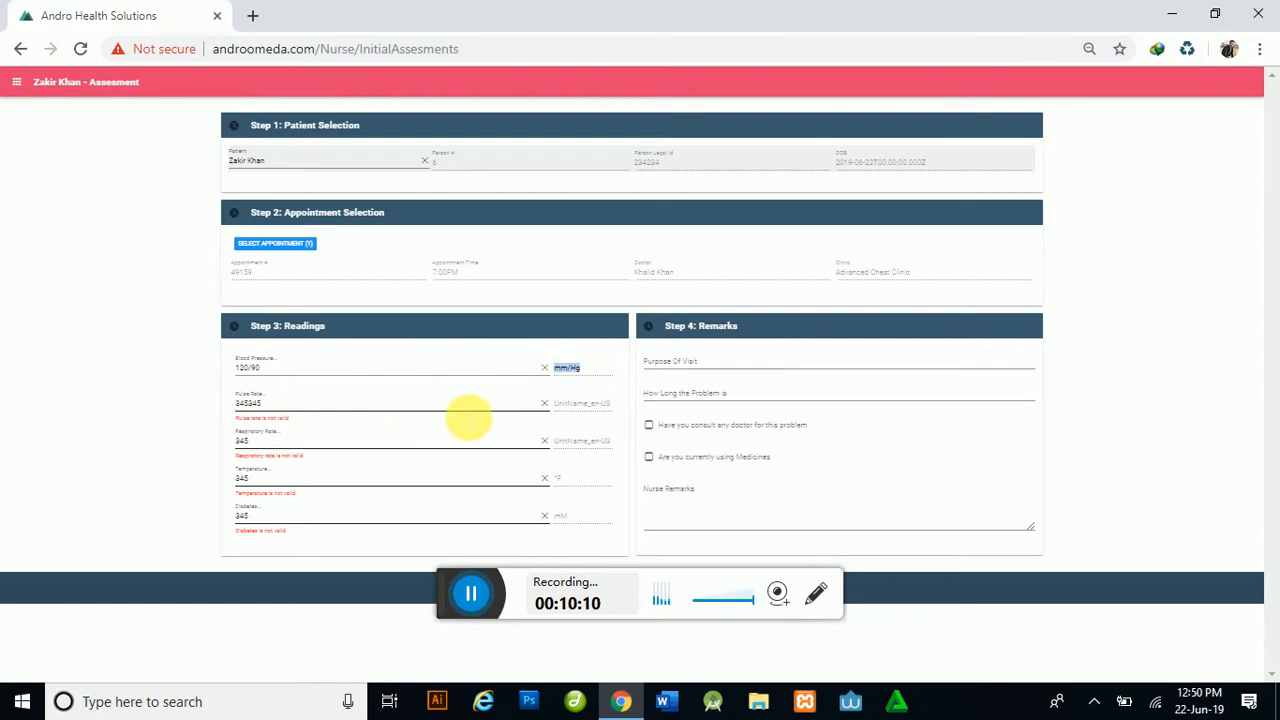
left_click_drag(312, 415, 192, 412)
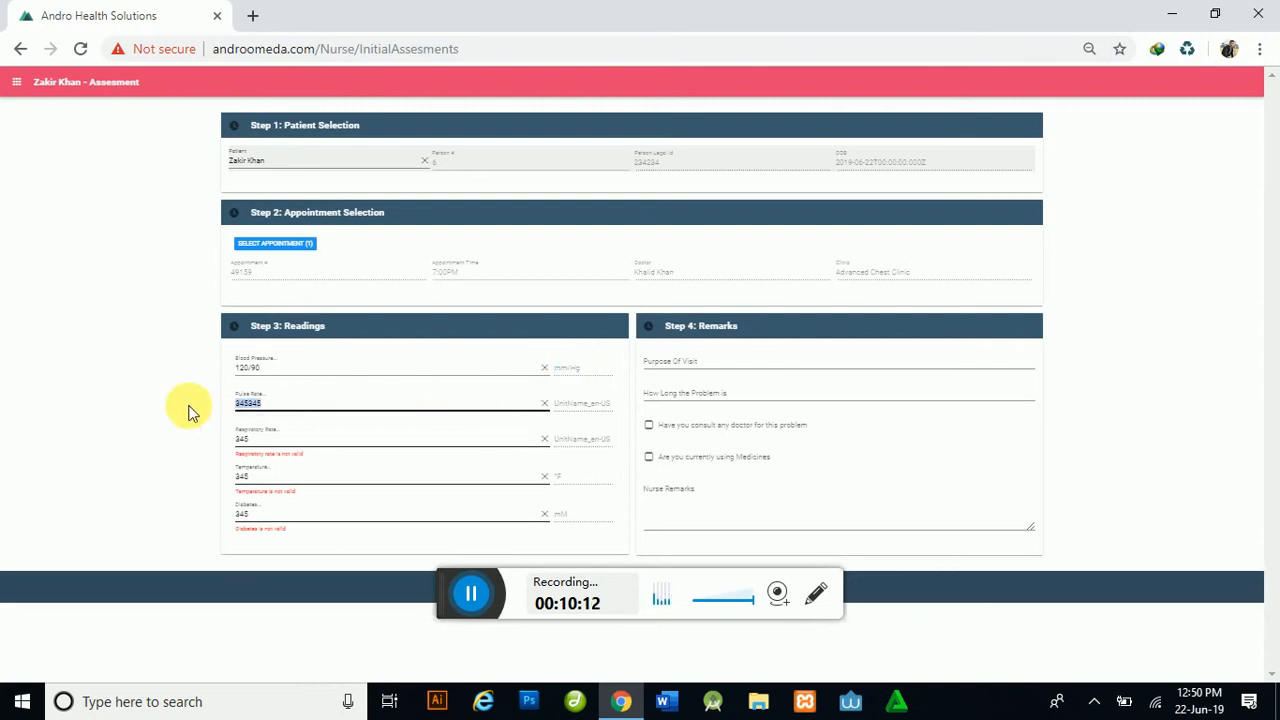
type("67")
left_click(193, 421)
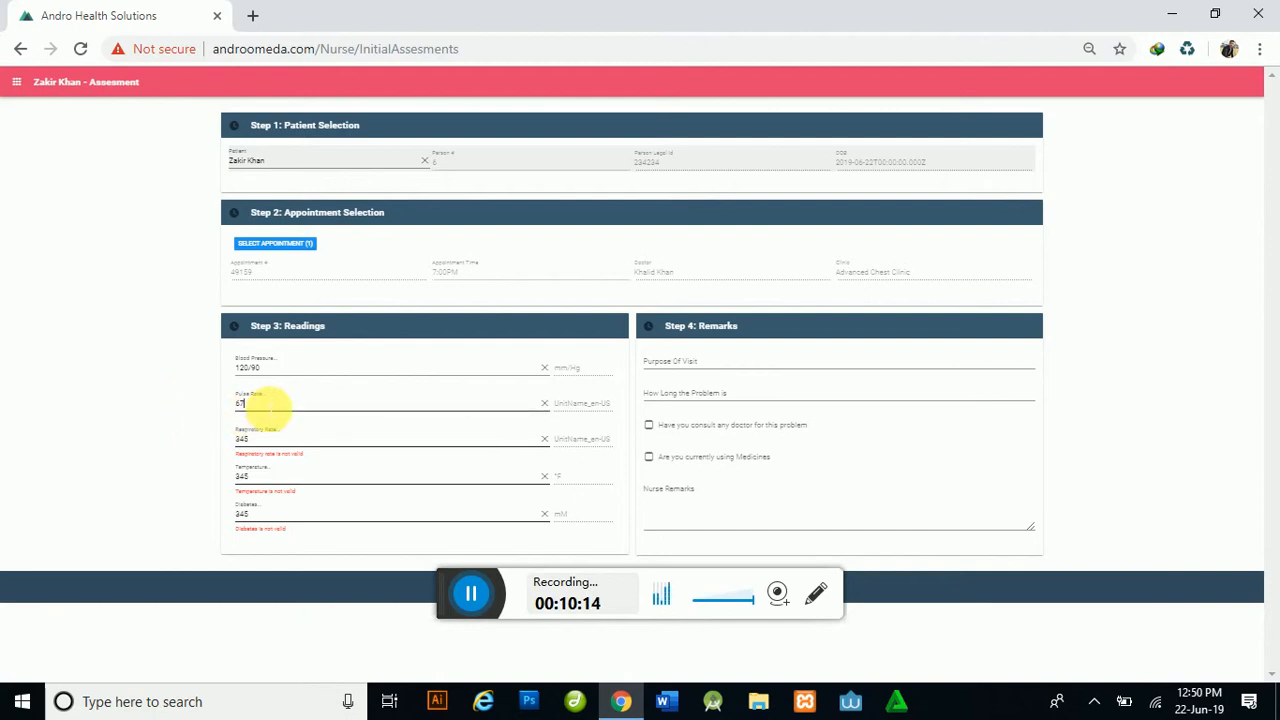
left_click_drag(263, 407, 202, 415)
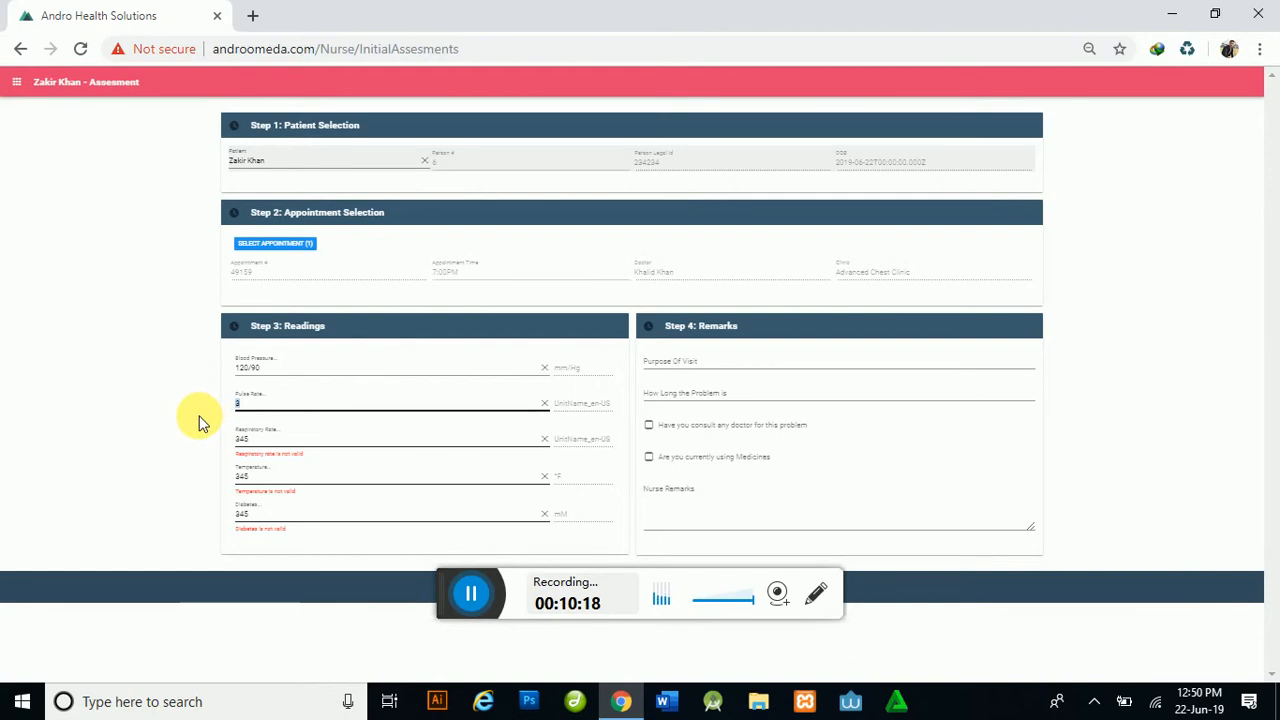
type("0")
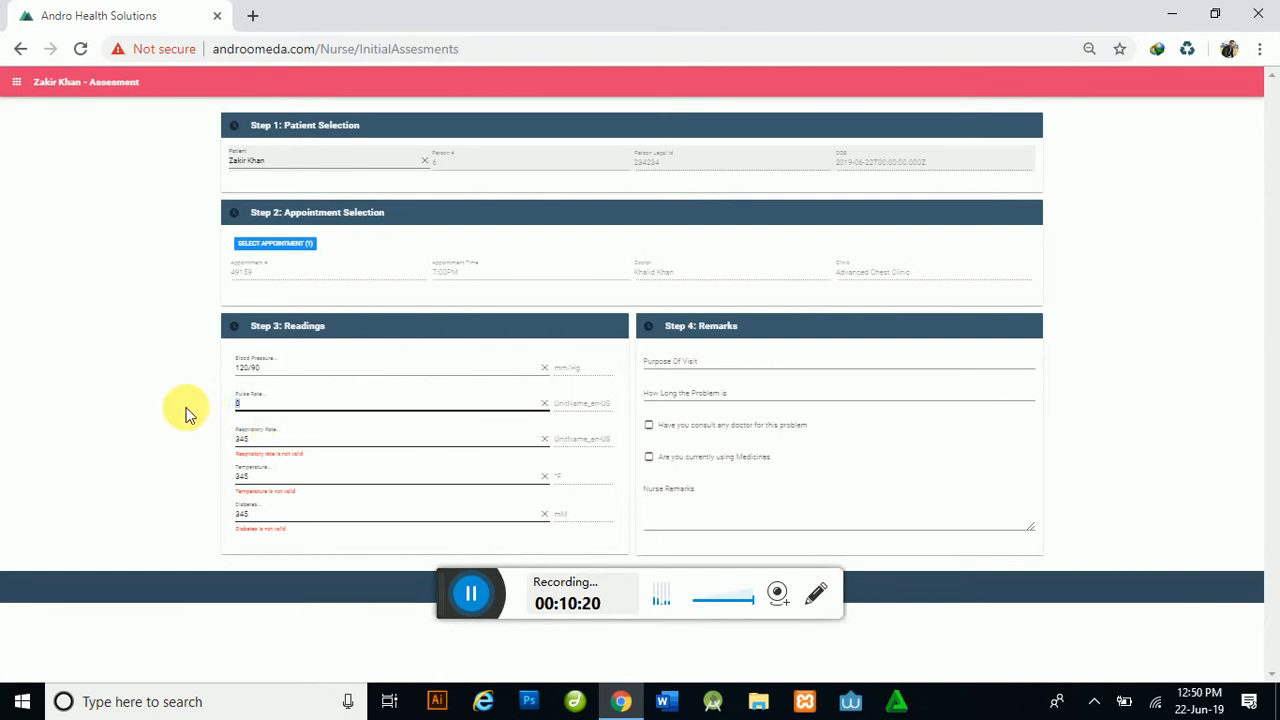
left_click(179, 414)
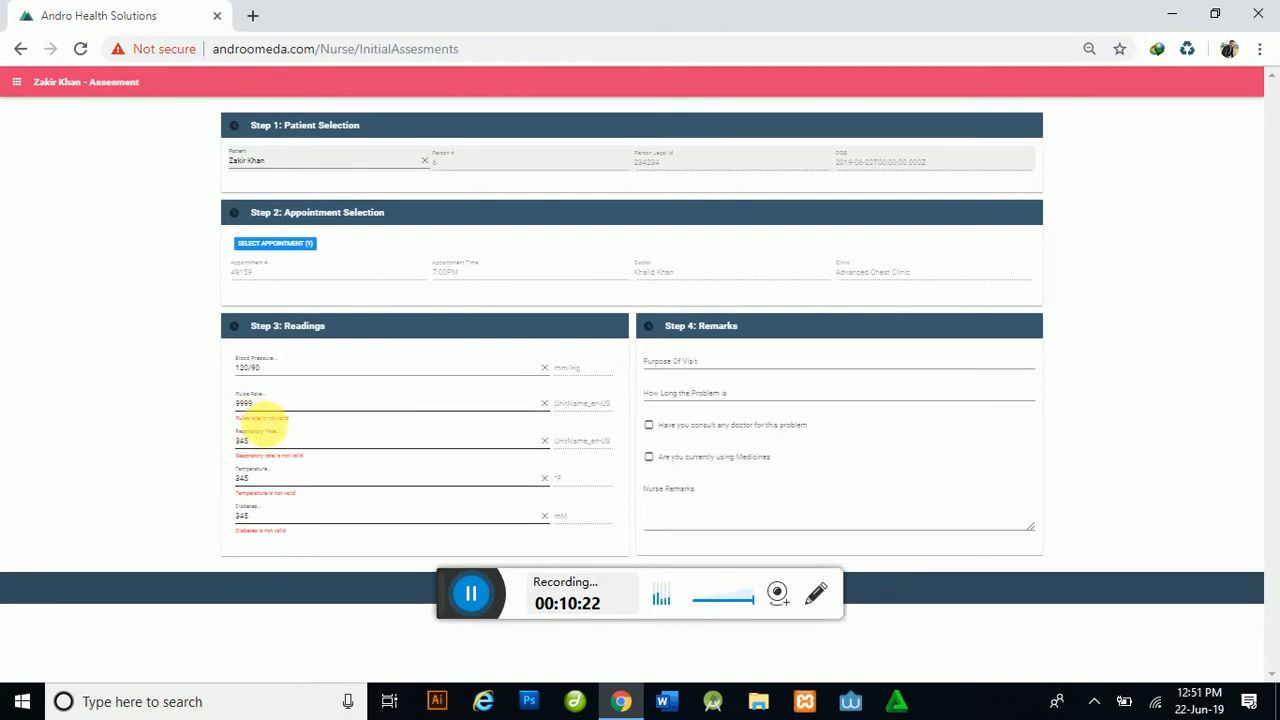
left_click(270, 408)
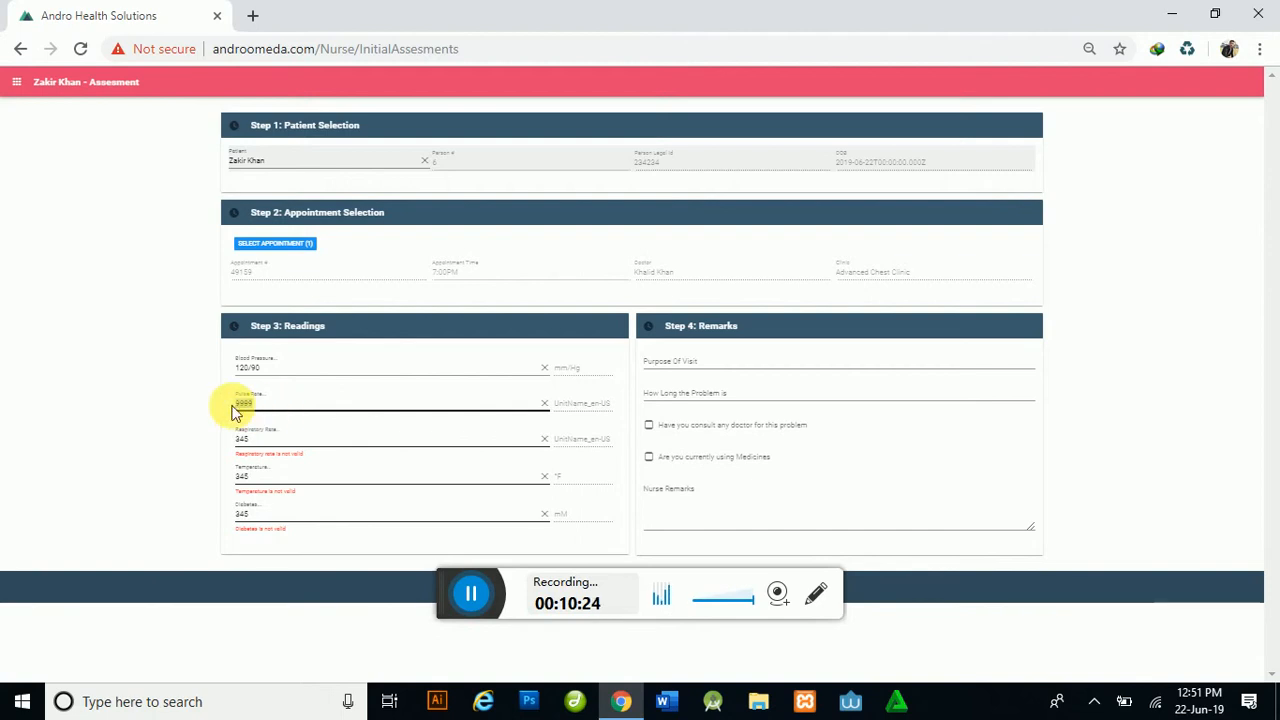
type("66")
Step: Set Temperature to 66 and clear the Respiratory Rate and Diabetes readings
left_click_drag(268, 442, 222, 442)
type("66")
left_click_drag(272, 479, 183, 479)
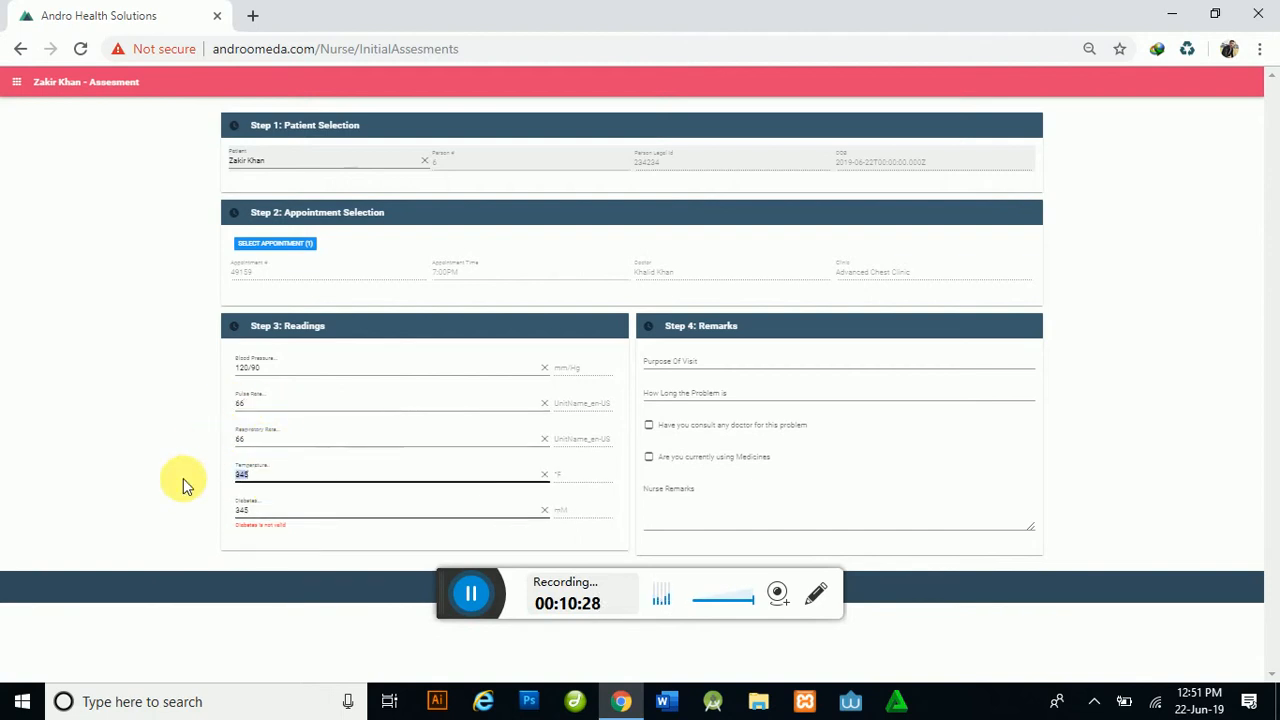
type("66")
left_click_drag(268, 511, 172, 512)
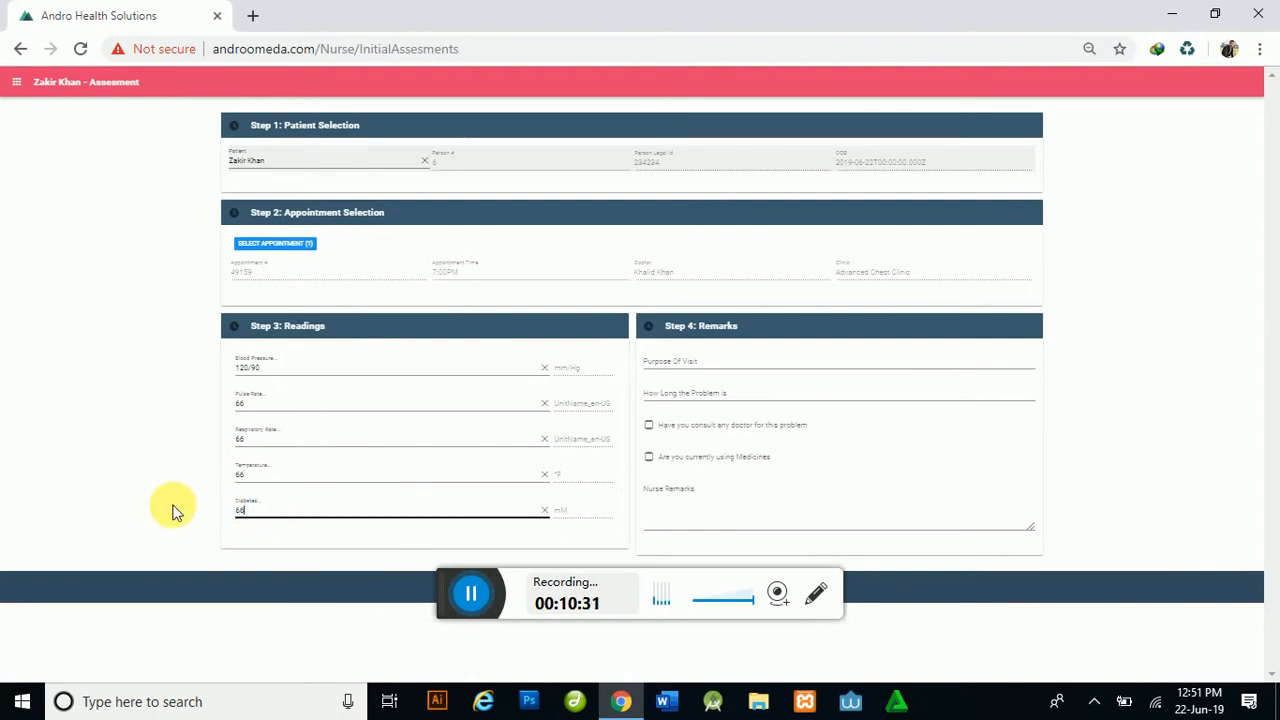
left_click(205, 548)
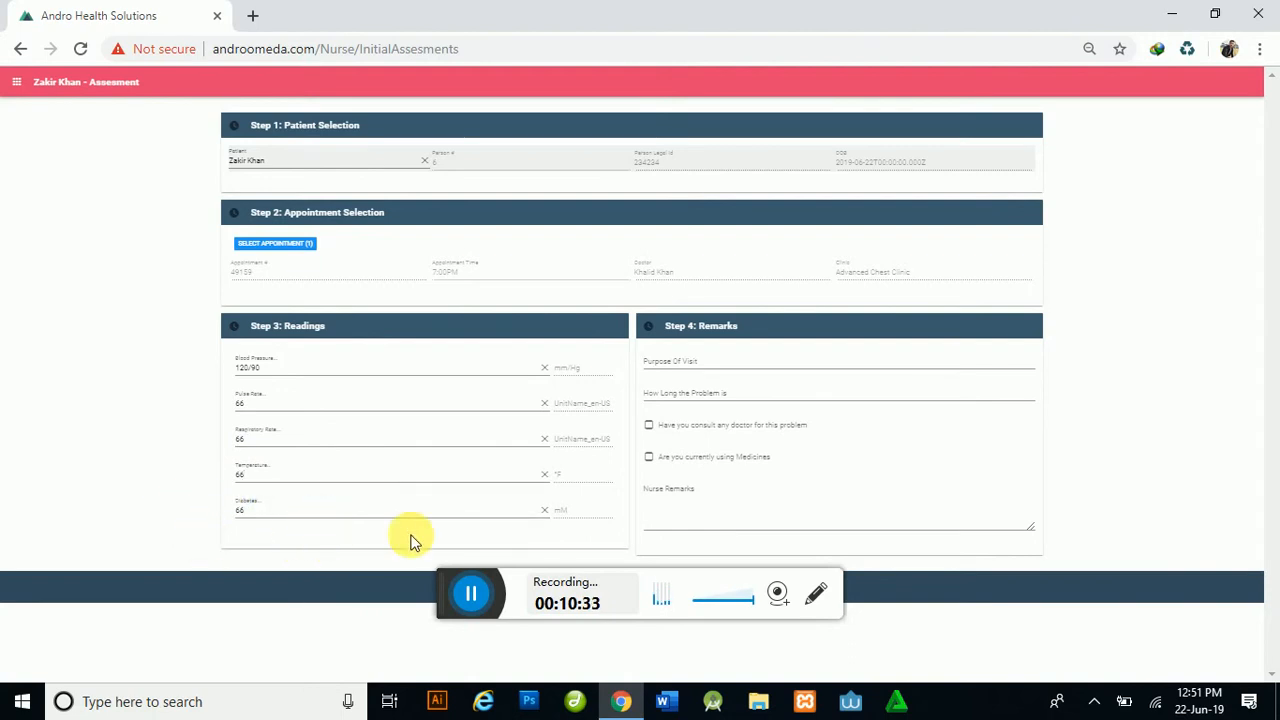
left_click(546, 511)
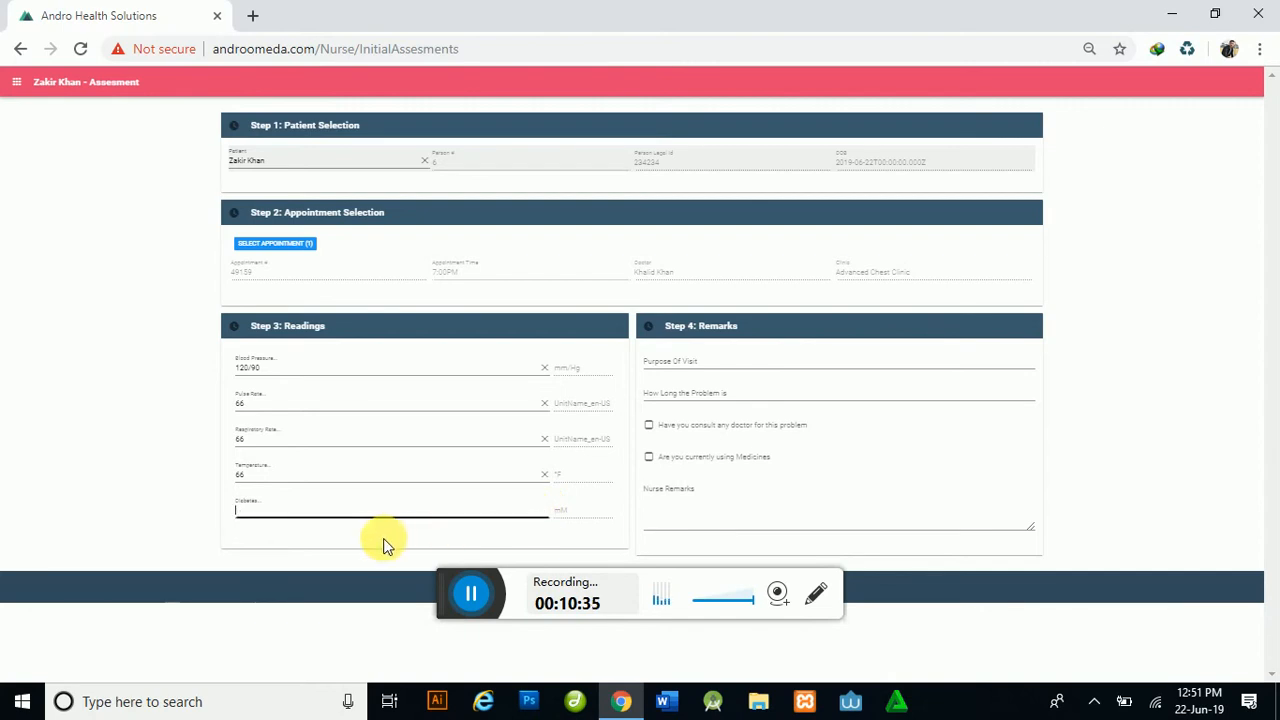
left_click(548, 440)
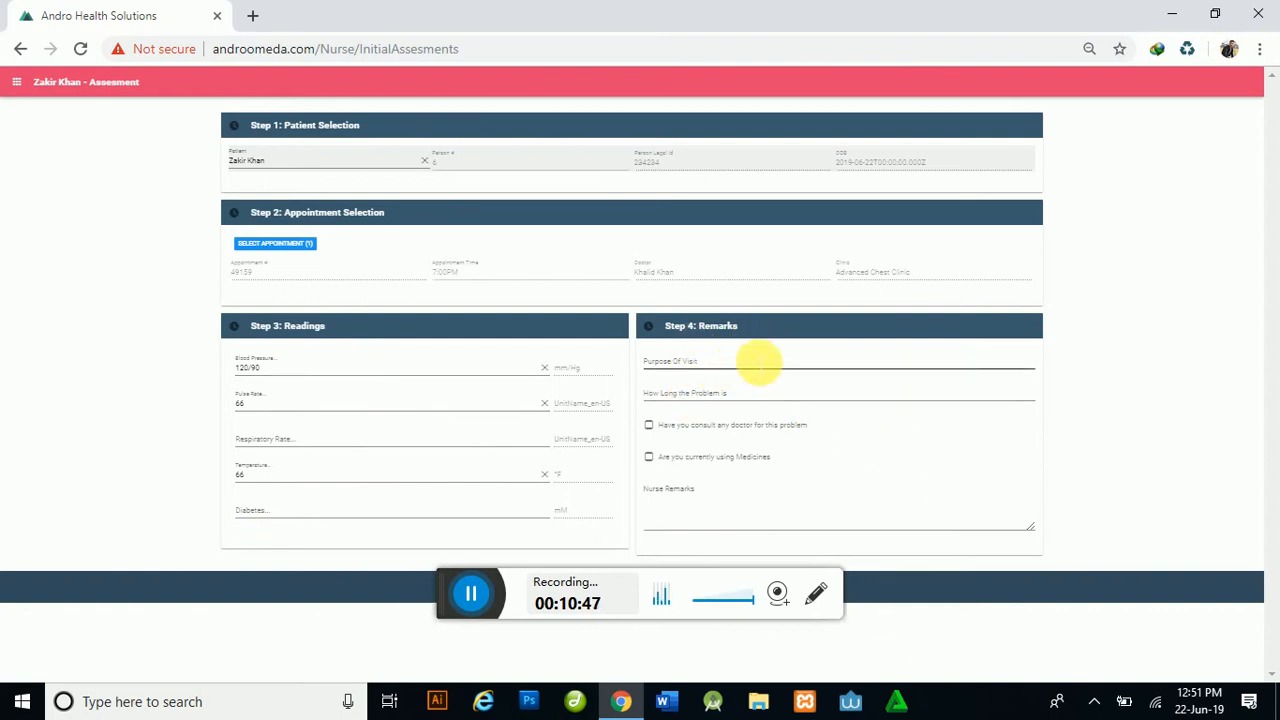
Step: Enter purpose of visit 'head ache', duration 3 days, and mark a doctor as already consulted
left_click(710, 366)
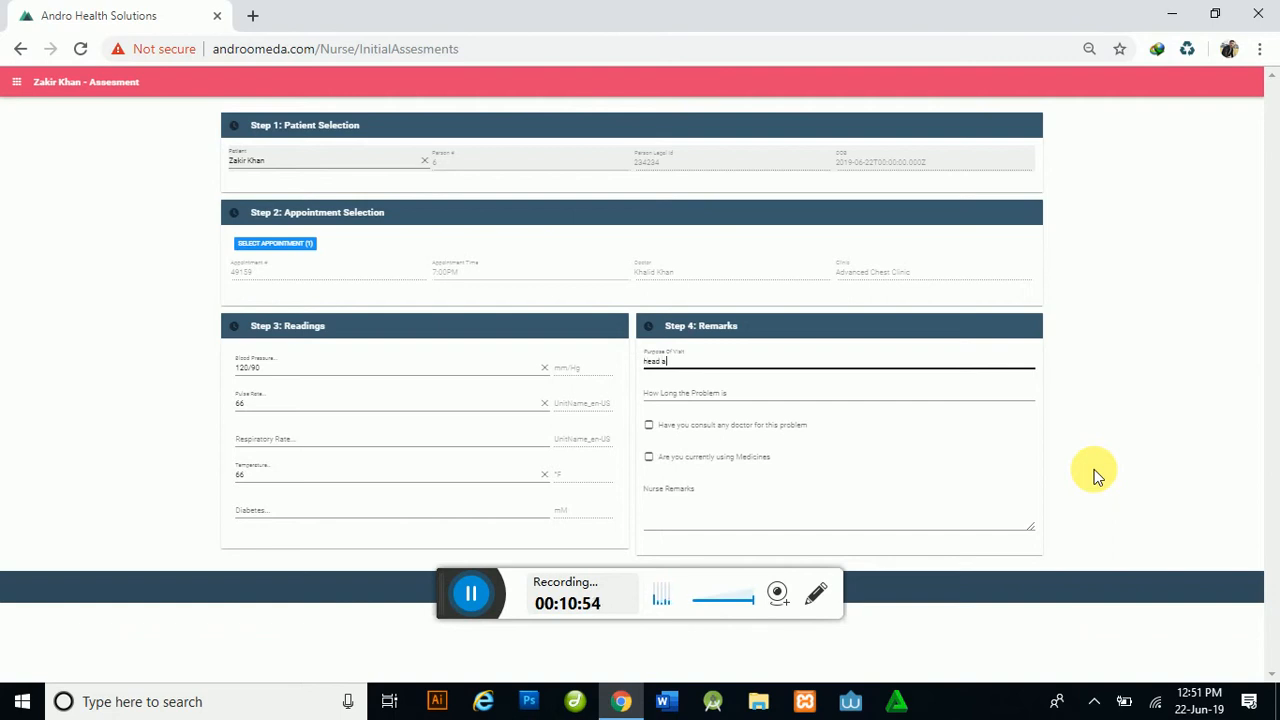
key("Tab")
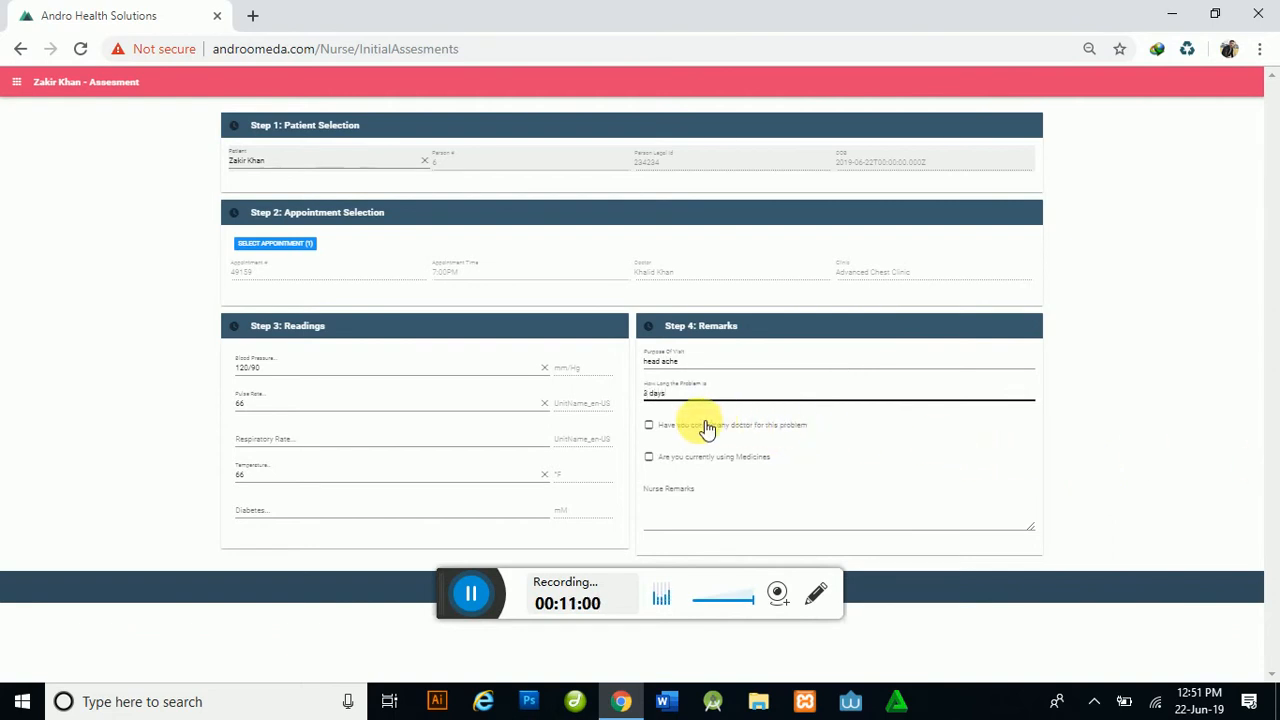
left_click(659, 432)
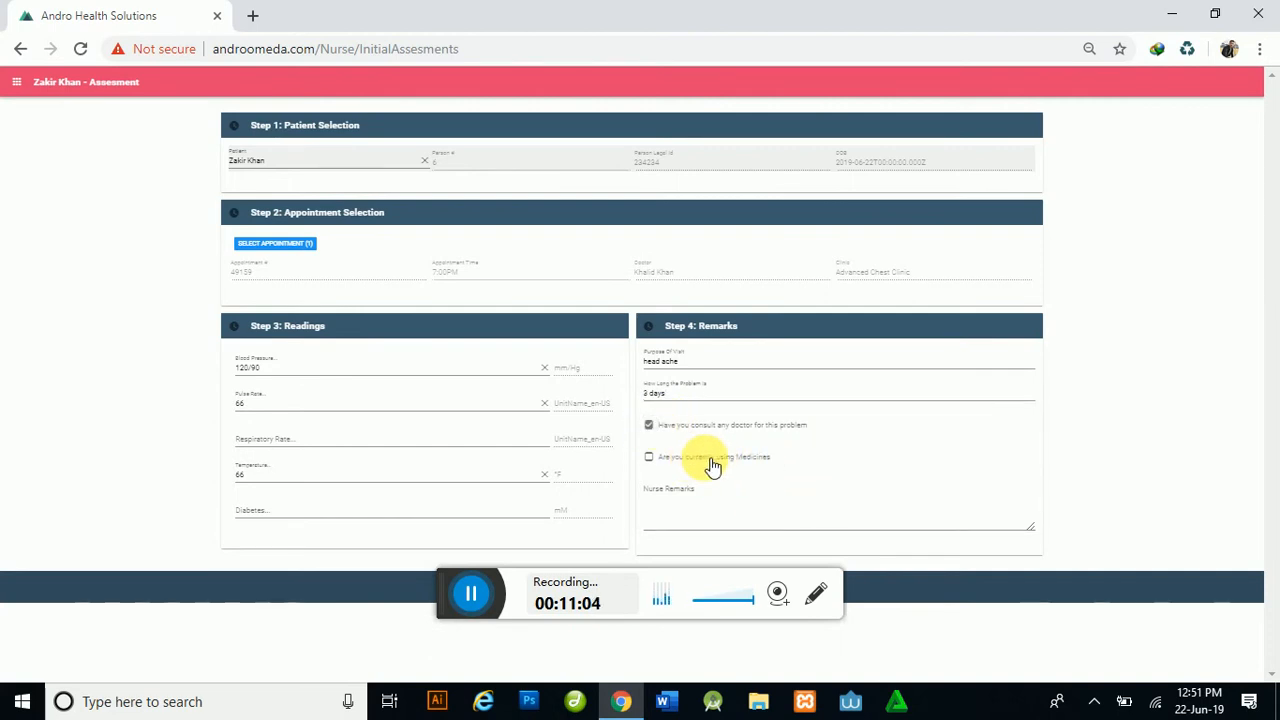
Step: Write the nurse remarks and recheck the problem duration entry
left_click(776, 530)
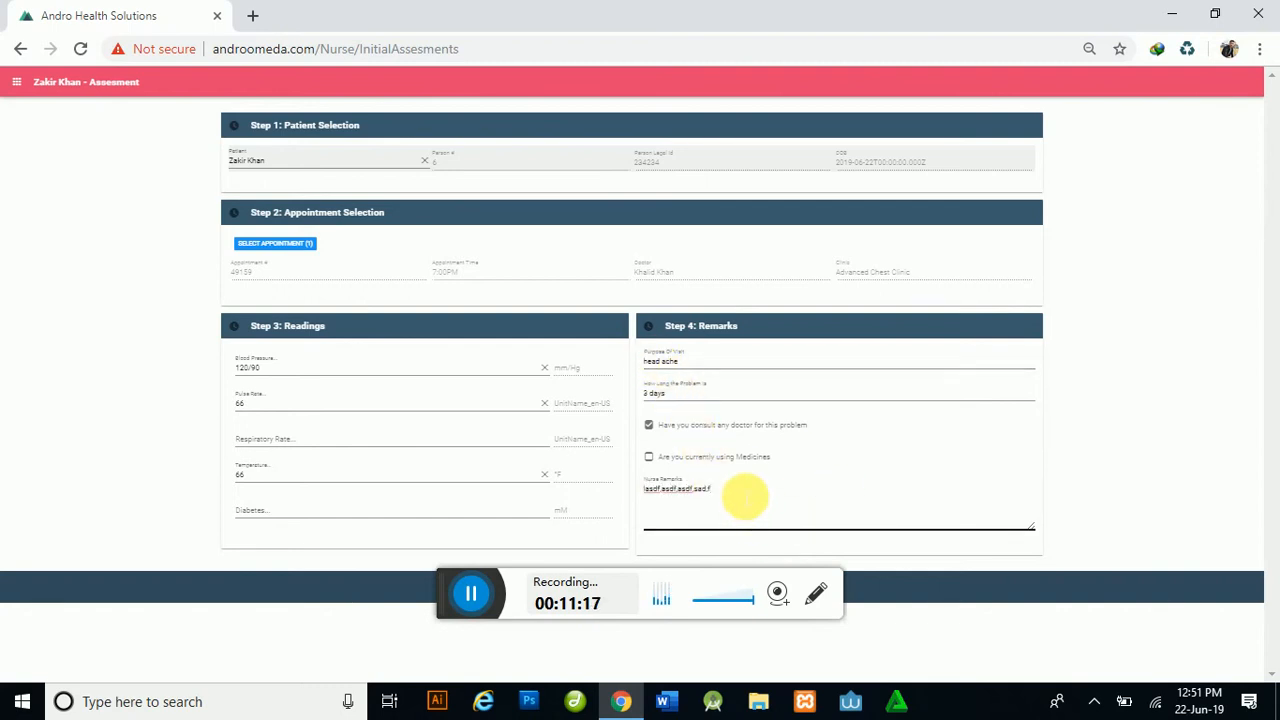
key("ctrl+a")
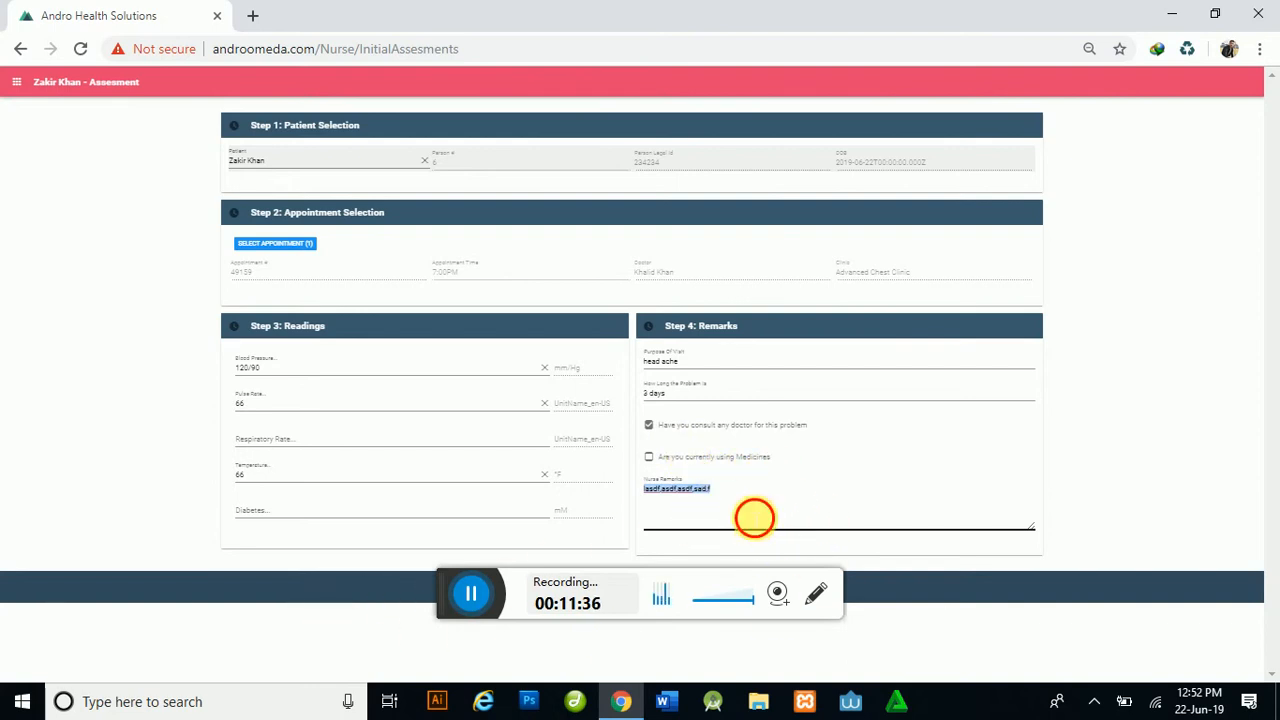
left_click(755, 517)
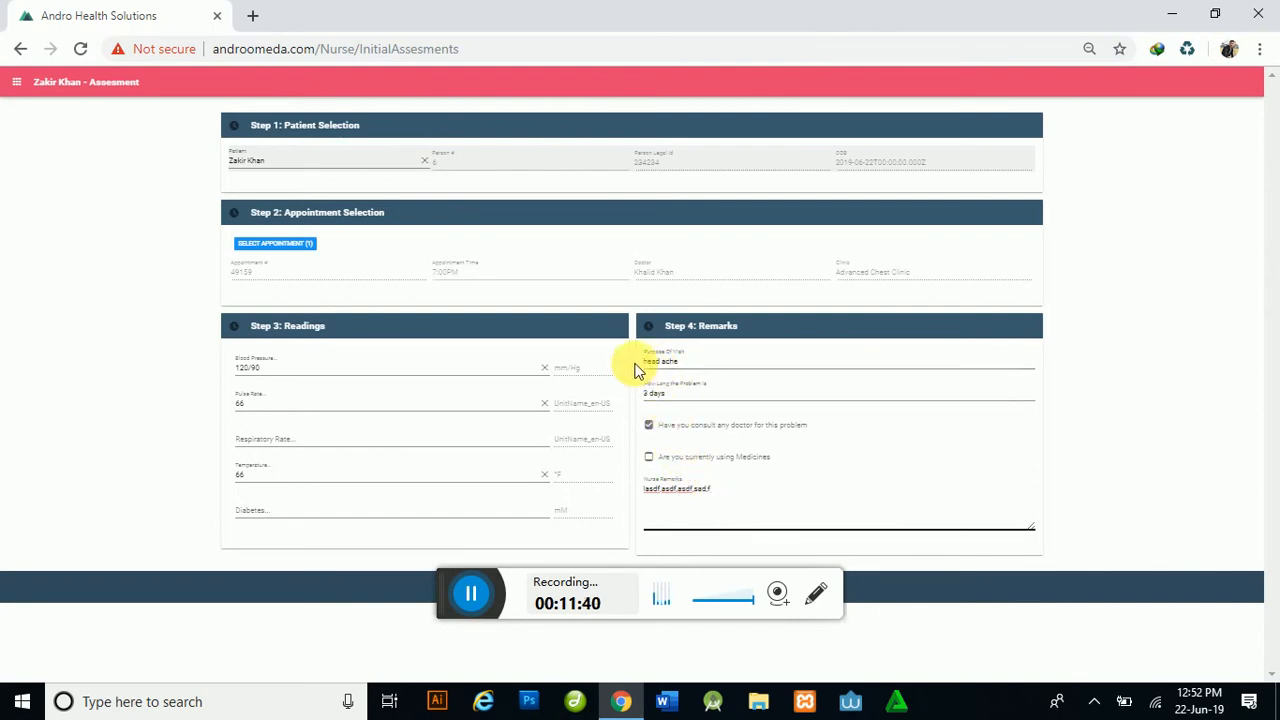
left_click(680, 401)
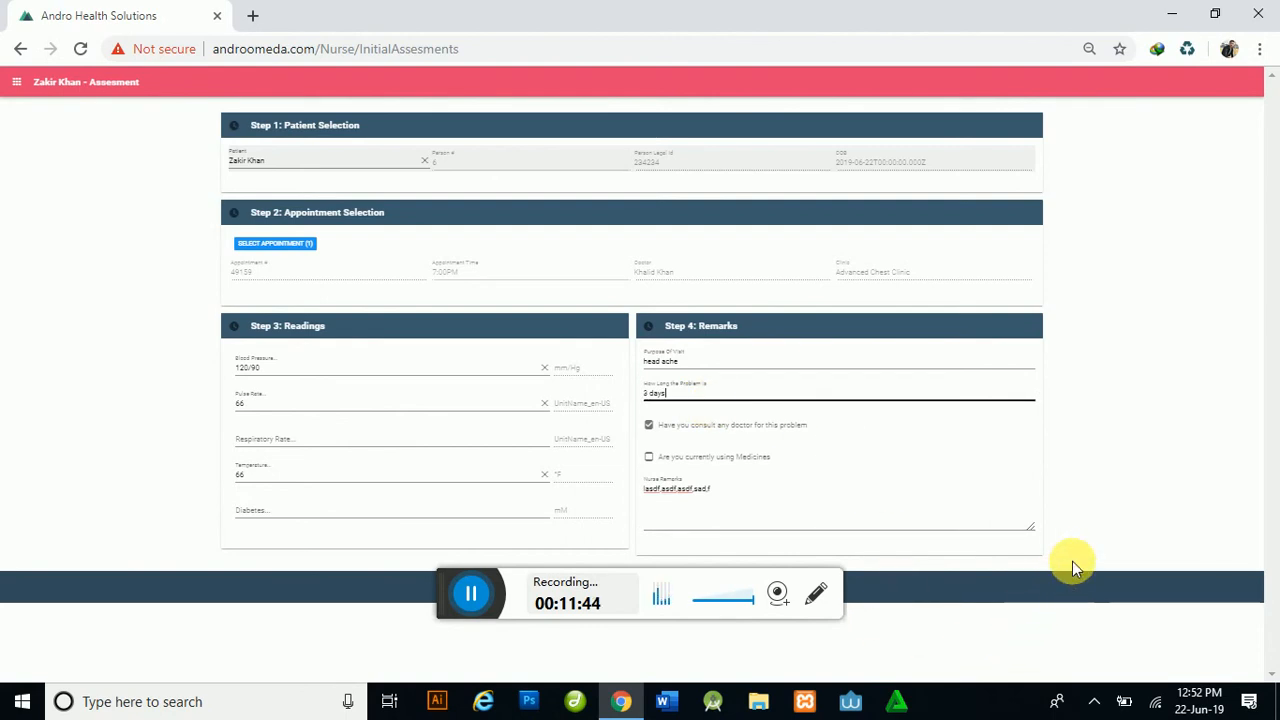
left_click(380, 607)
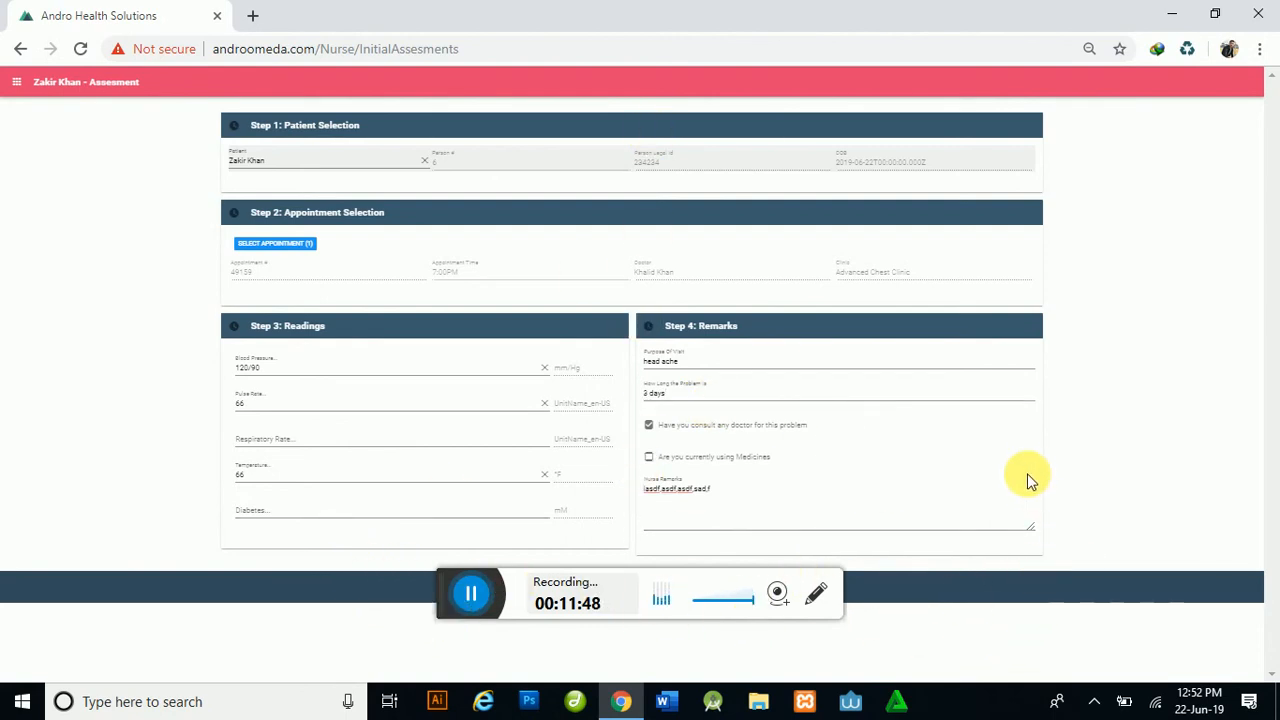
key("ctrl+plus")
key("ctrl+plus")
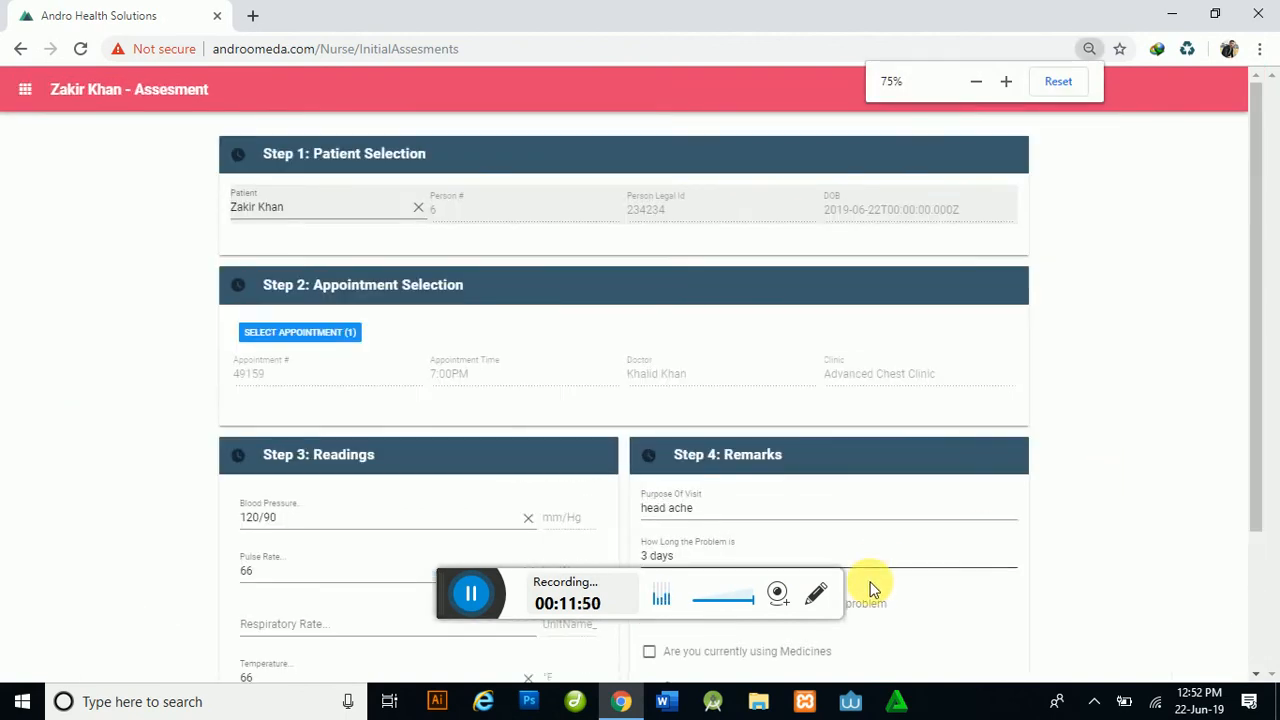
Step: Save the patient's nurse initial assessment and acknowledge the 'Operation successfull' confirmation
scroll(920, 600, "down", 3)
left_click(714, 660)
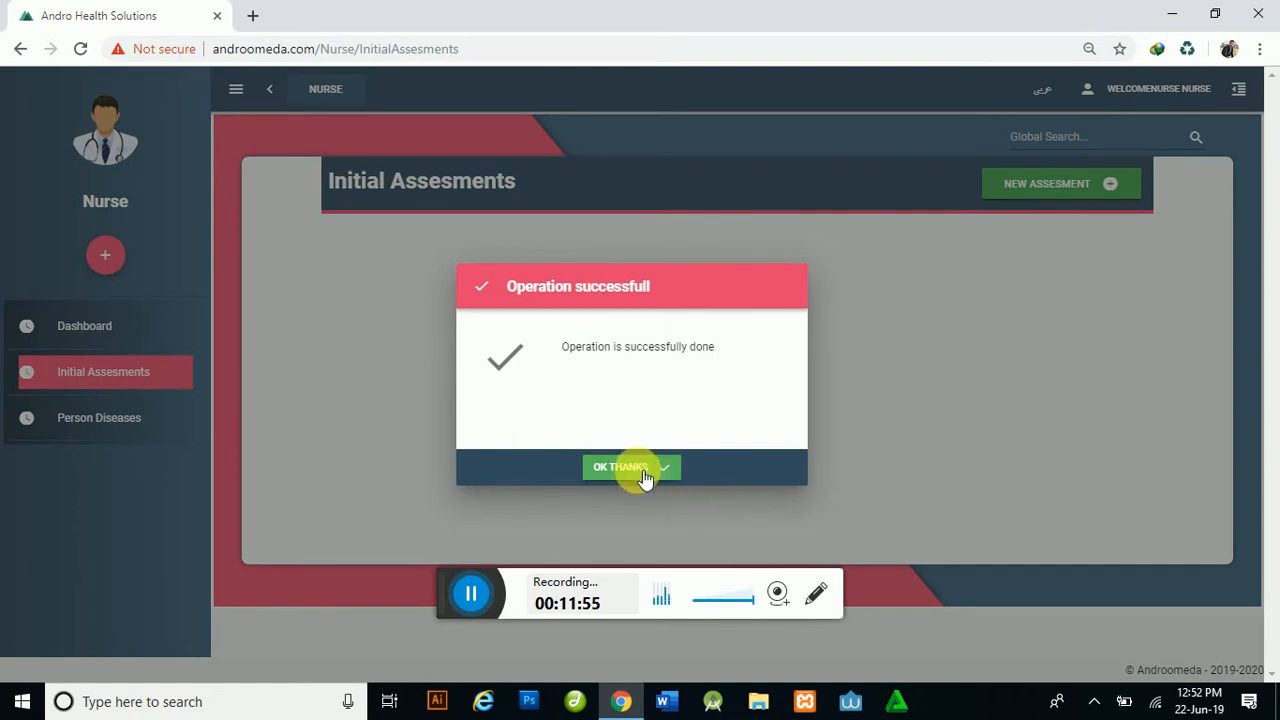
left_click(640, 470)
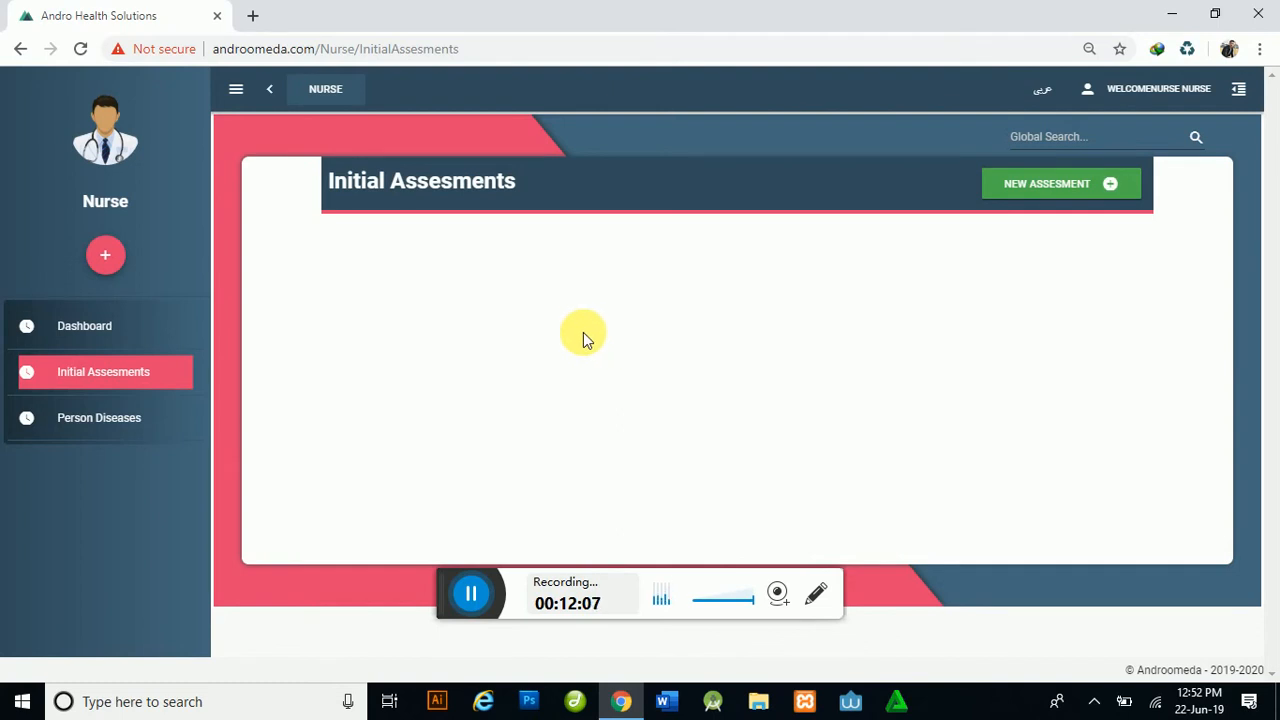
left_click(1175, 92)
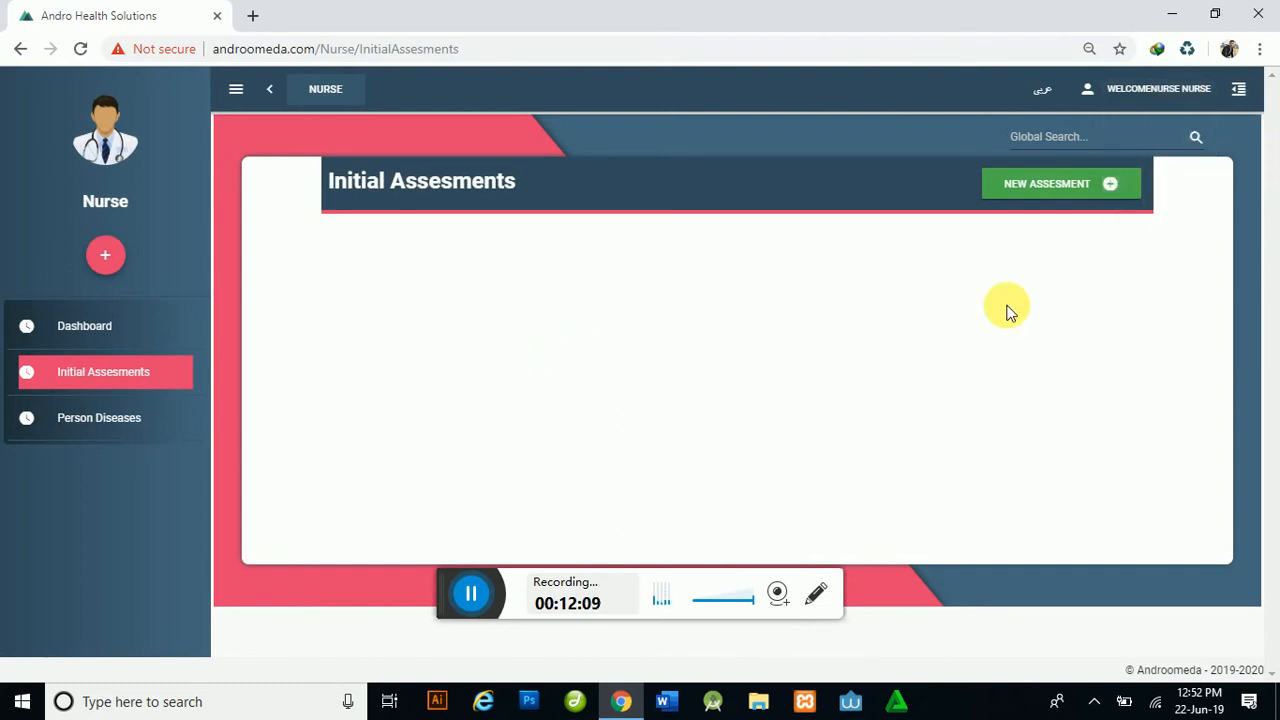
Step: Log out of the nurse account, sign in as the Administrator demo user, and open Administration Permissions
mouse_move(1183, 93)
left_click(1172, 192)
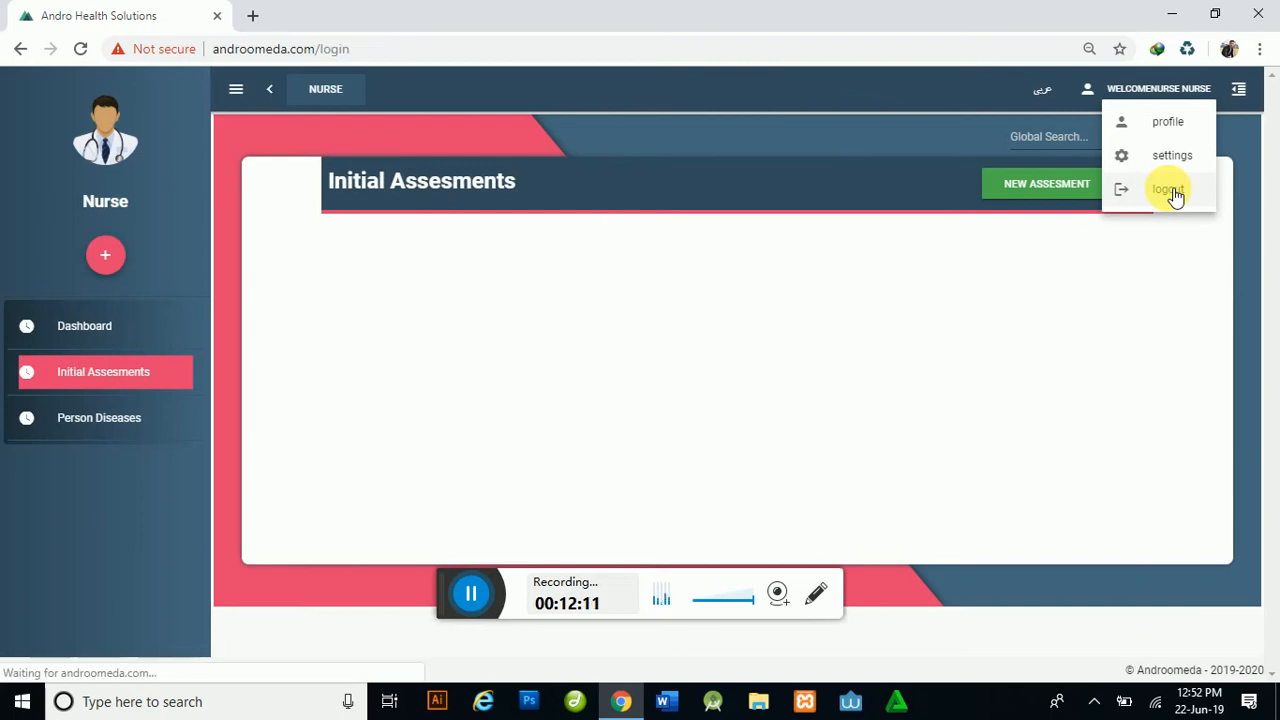
left_click(609, 510)
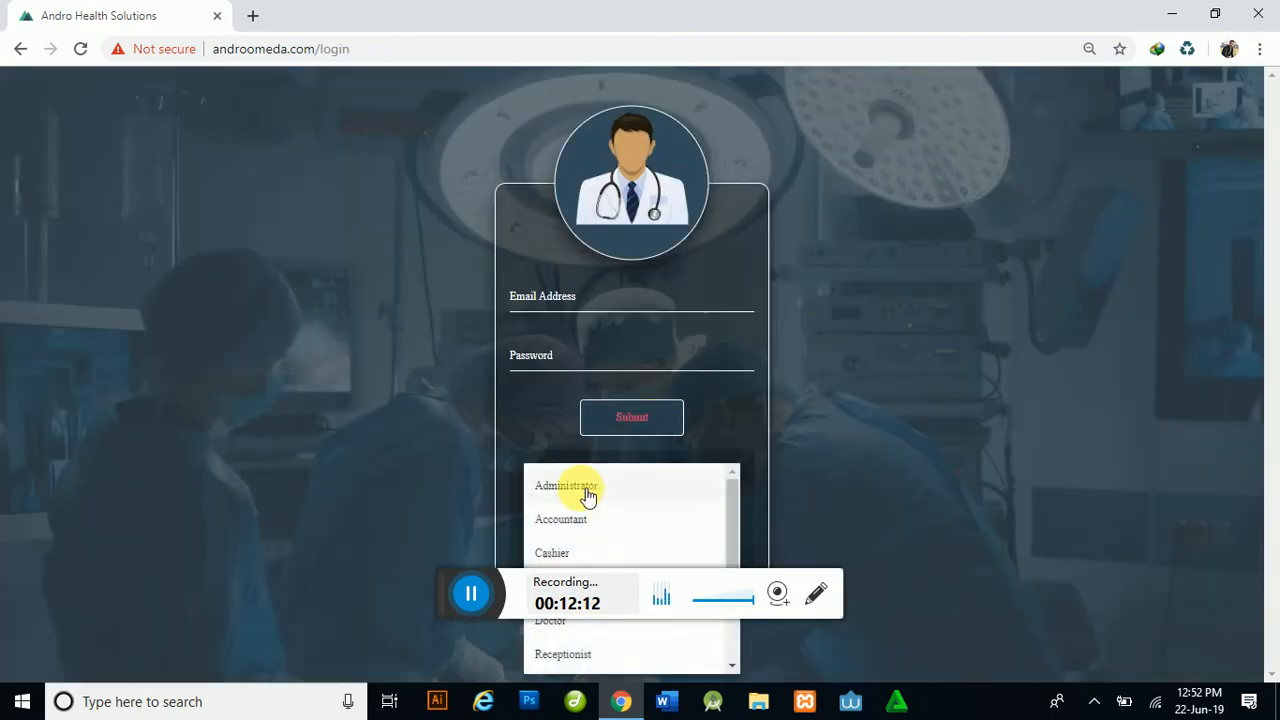
left_click(580, 487)
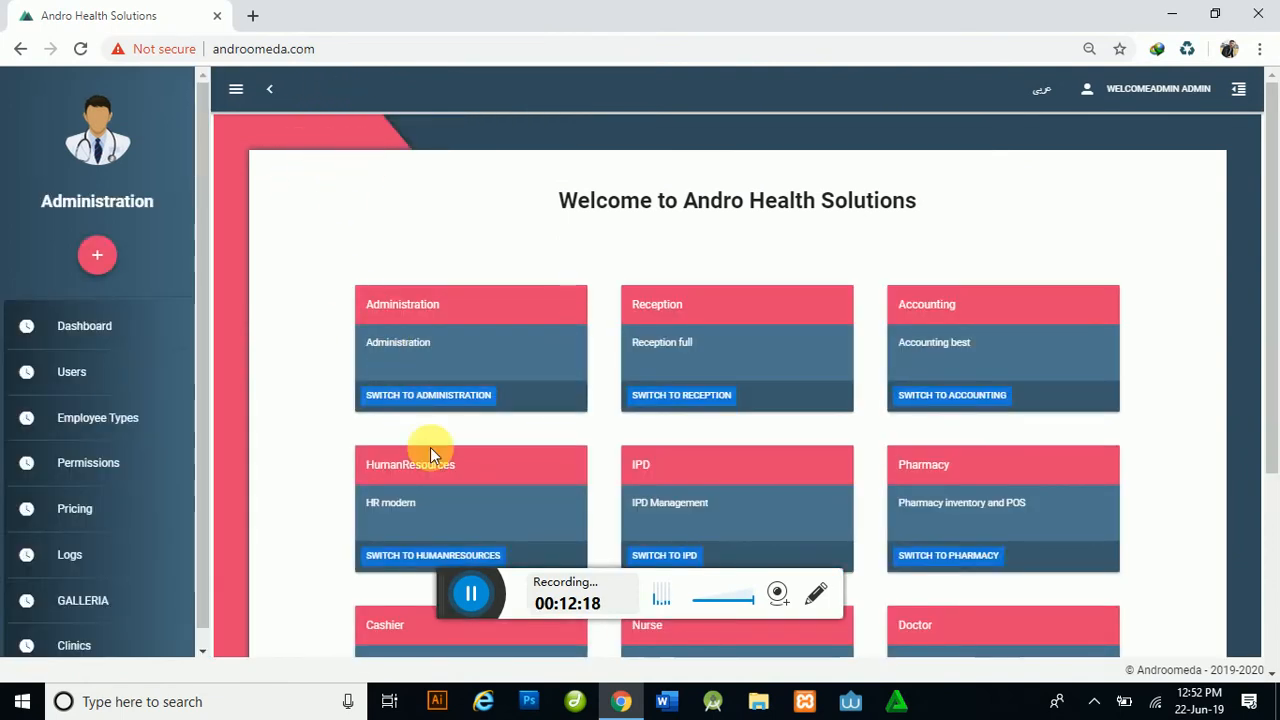
left_click(428, 400)
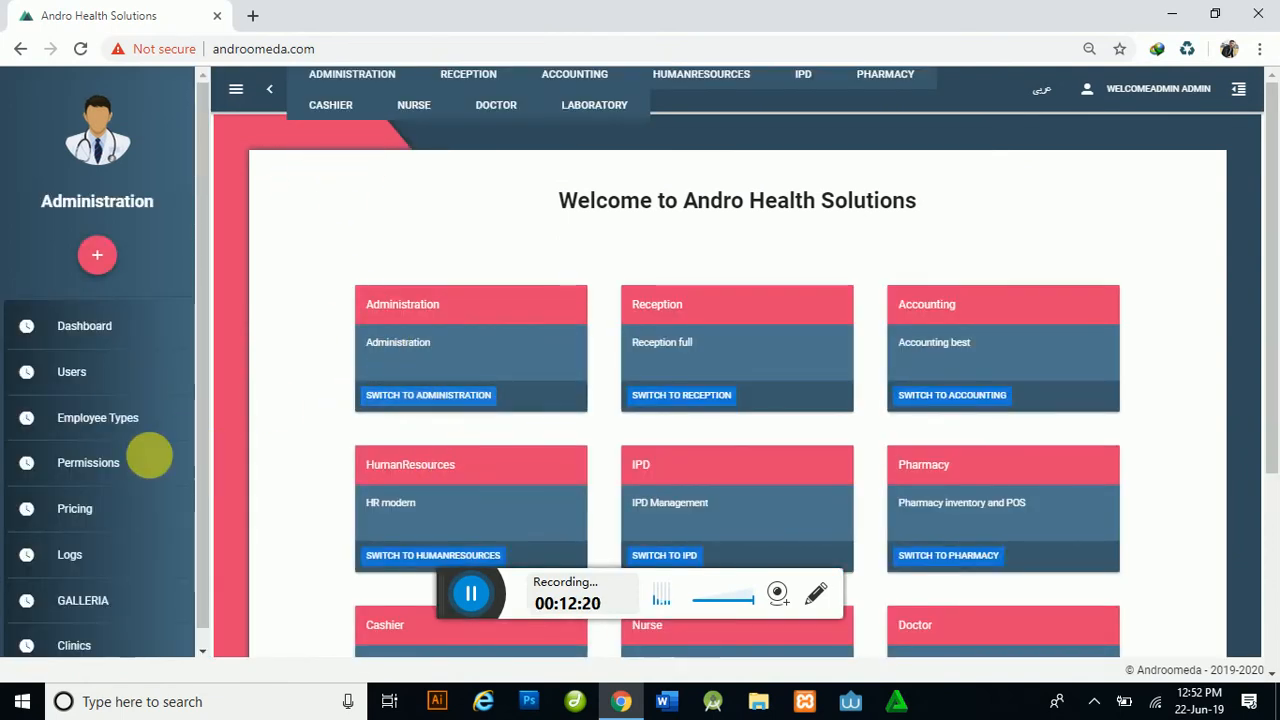
left_click(100, 463)
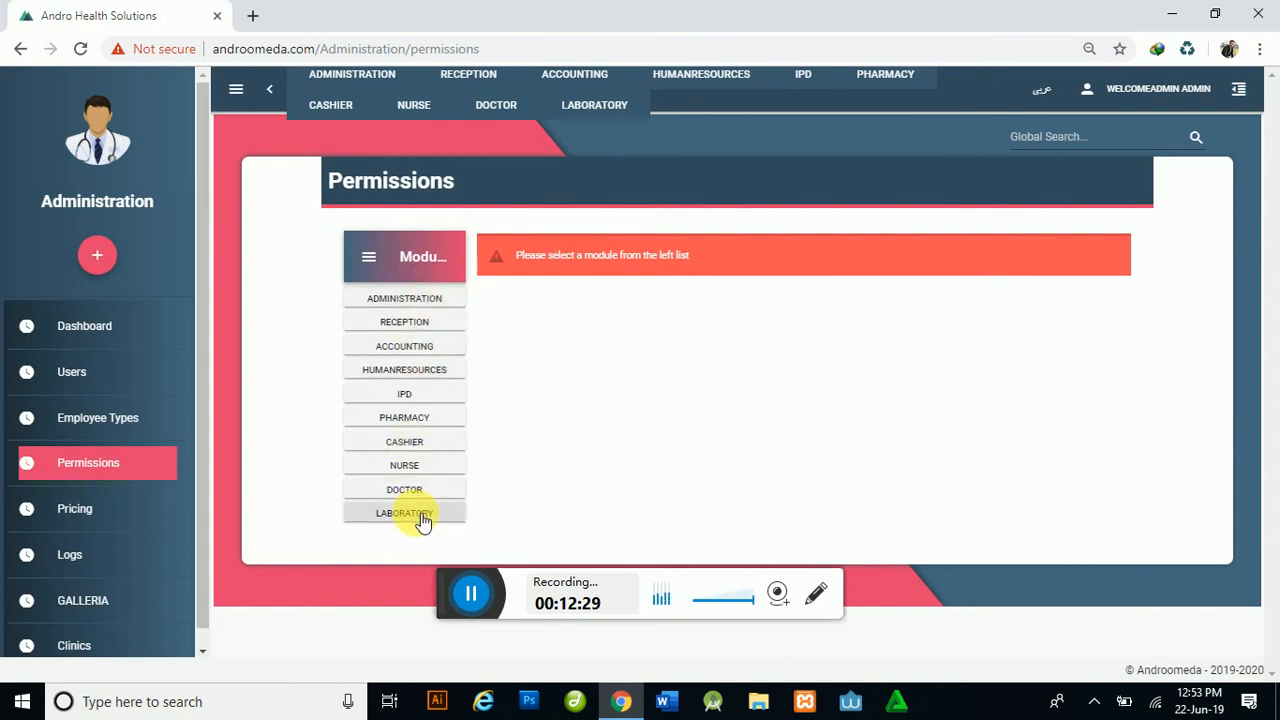
Step: Revoke Doctor and Receptionist access to the Administration module, then display the Reception module's permissions
left_click(441, 300)
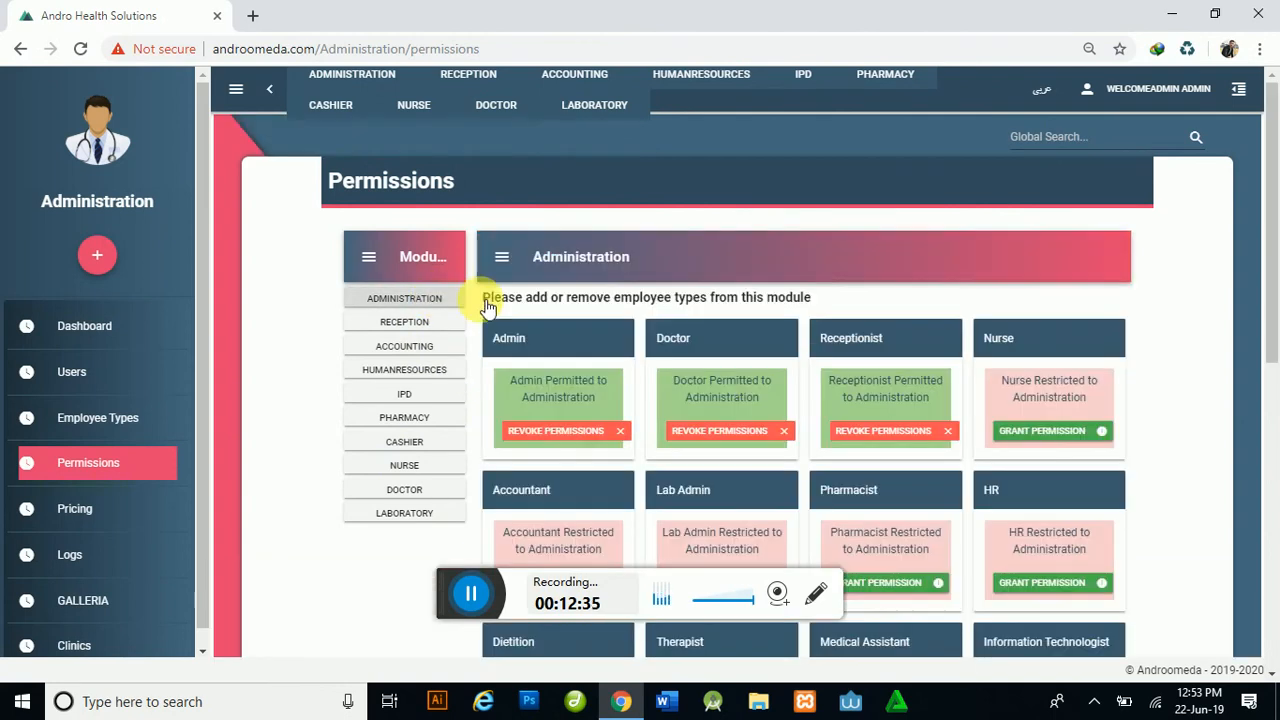
scroll(820, 443, "down", 6)
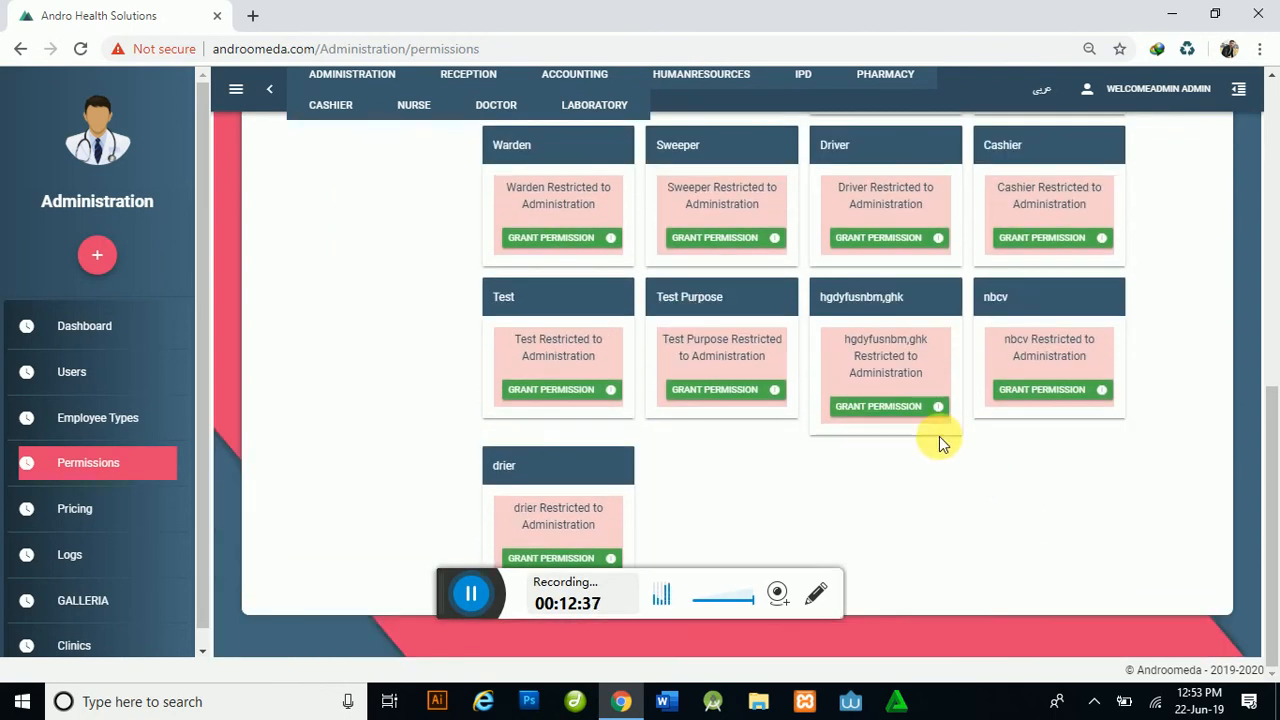
scroll(940, 440, "up", 6)
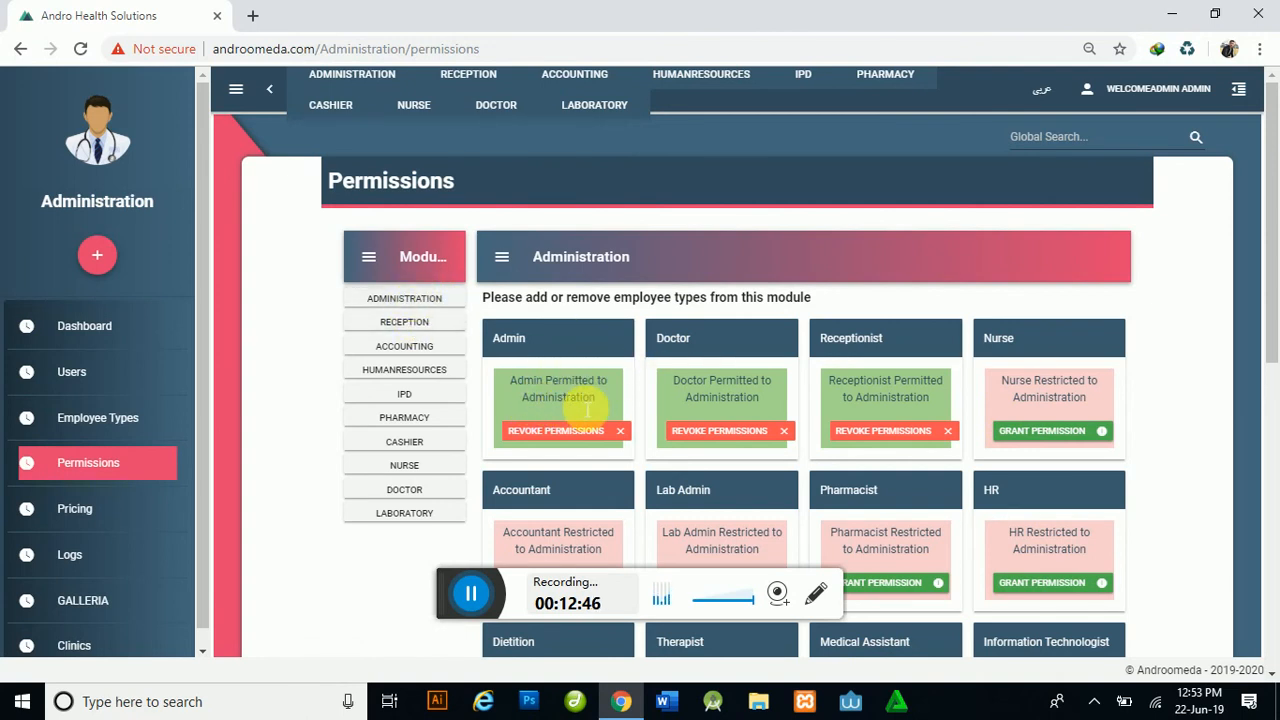
triple_click(748, 397)
left_click_drag(882, 398, 858, 358)
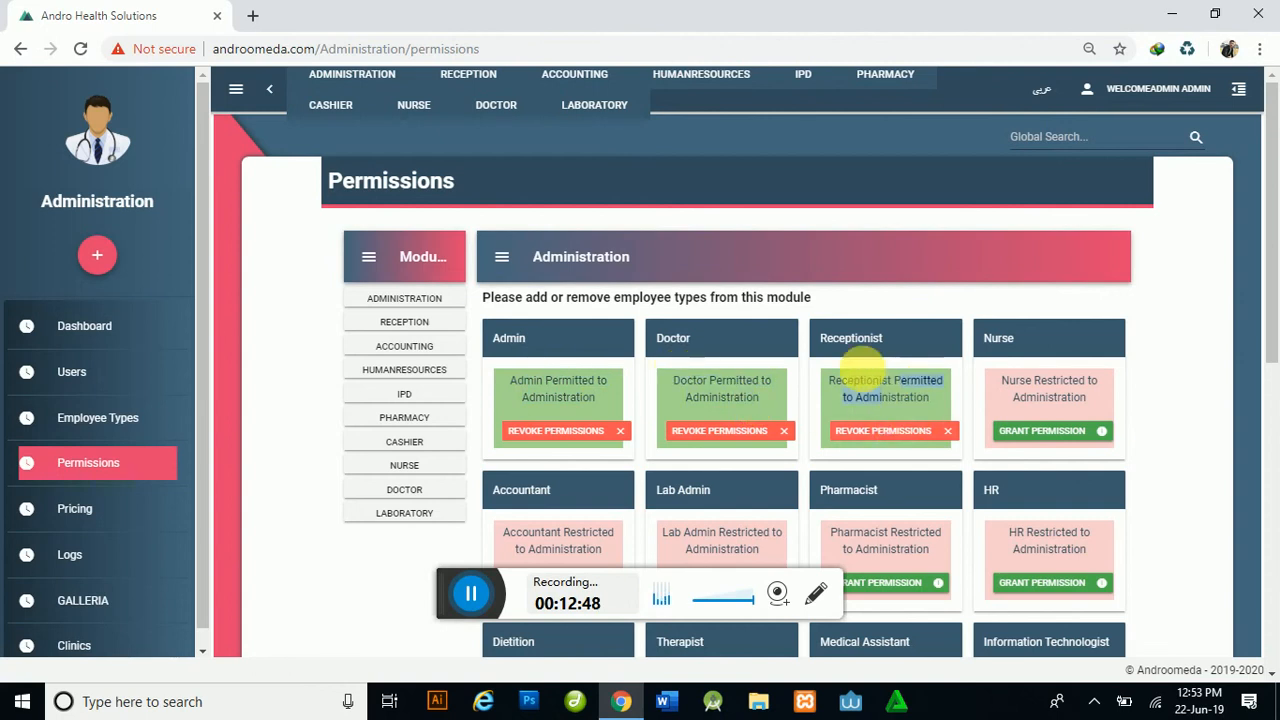
left_click(786, 432)
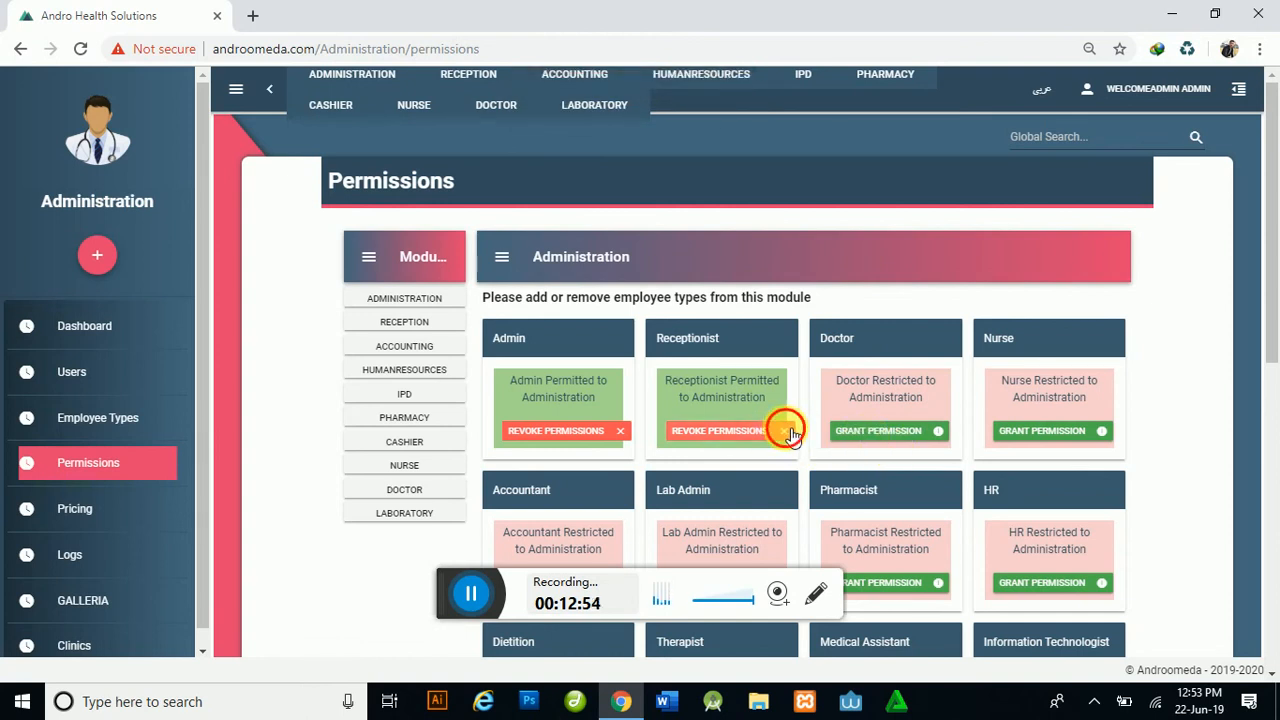
left_click(786, 431)
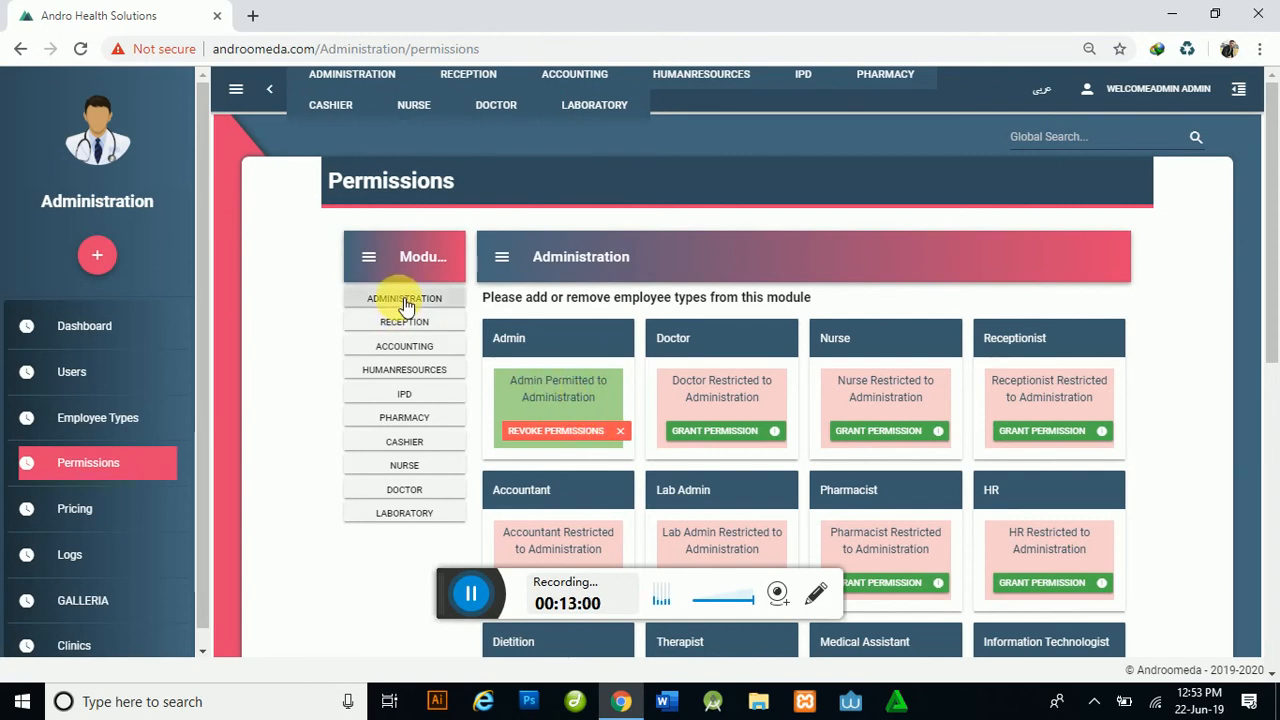
left_click(437, 324)
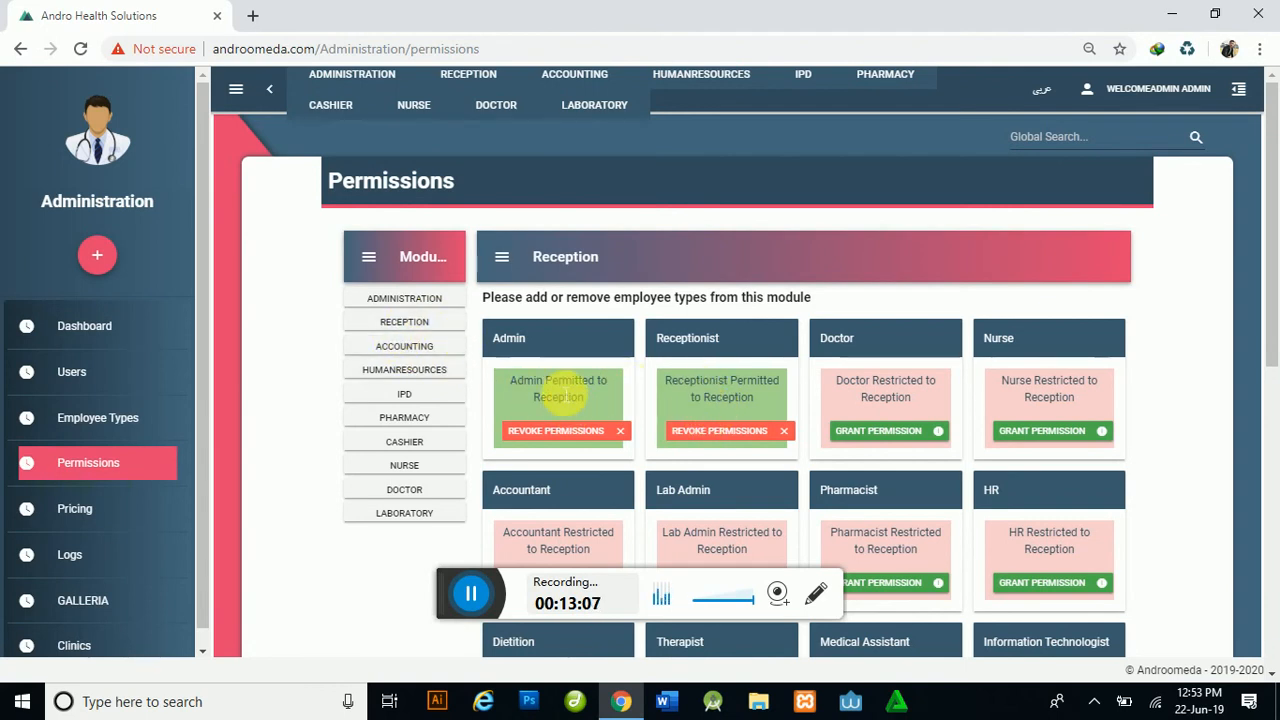
Step: Check permissions for the Accounting, HumanResources, IPD, Pharmacy, Cashier and Nurse modules
left_click(412, 346)
left_click(415, 369)
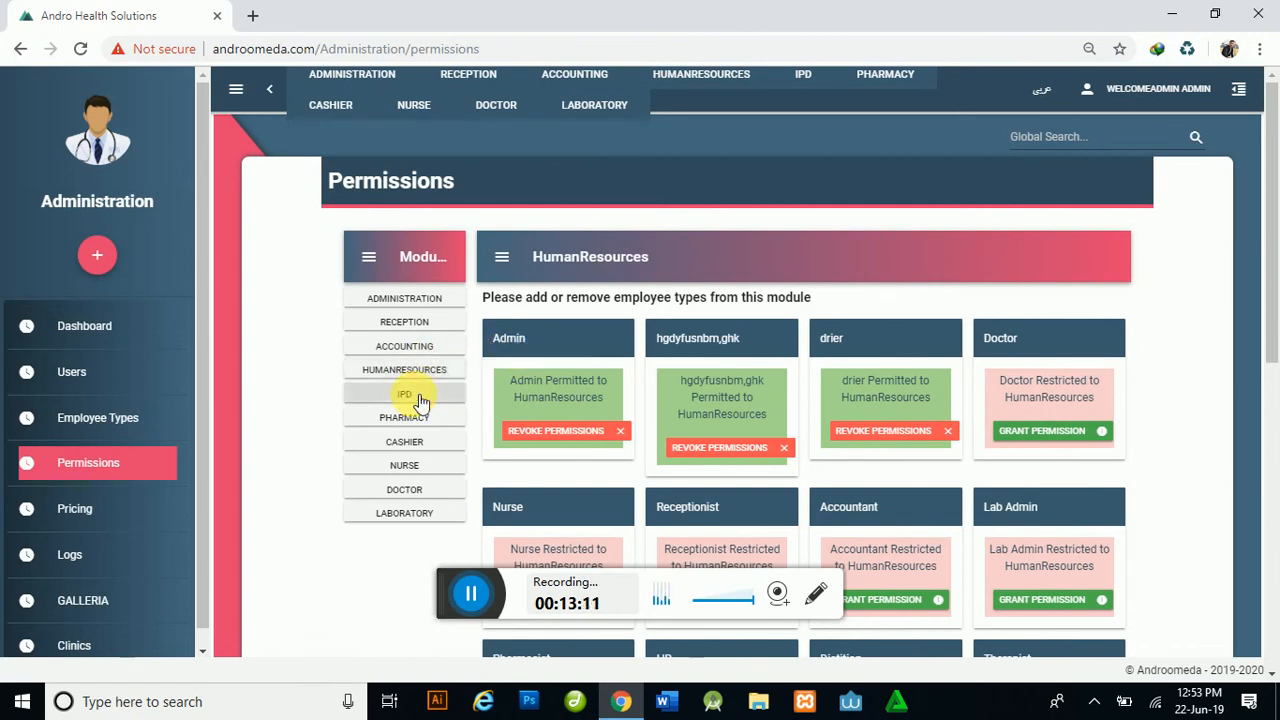
left_click(412, 396)
left_click(415, 418)
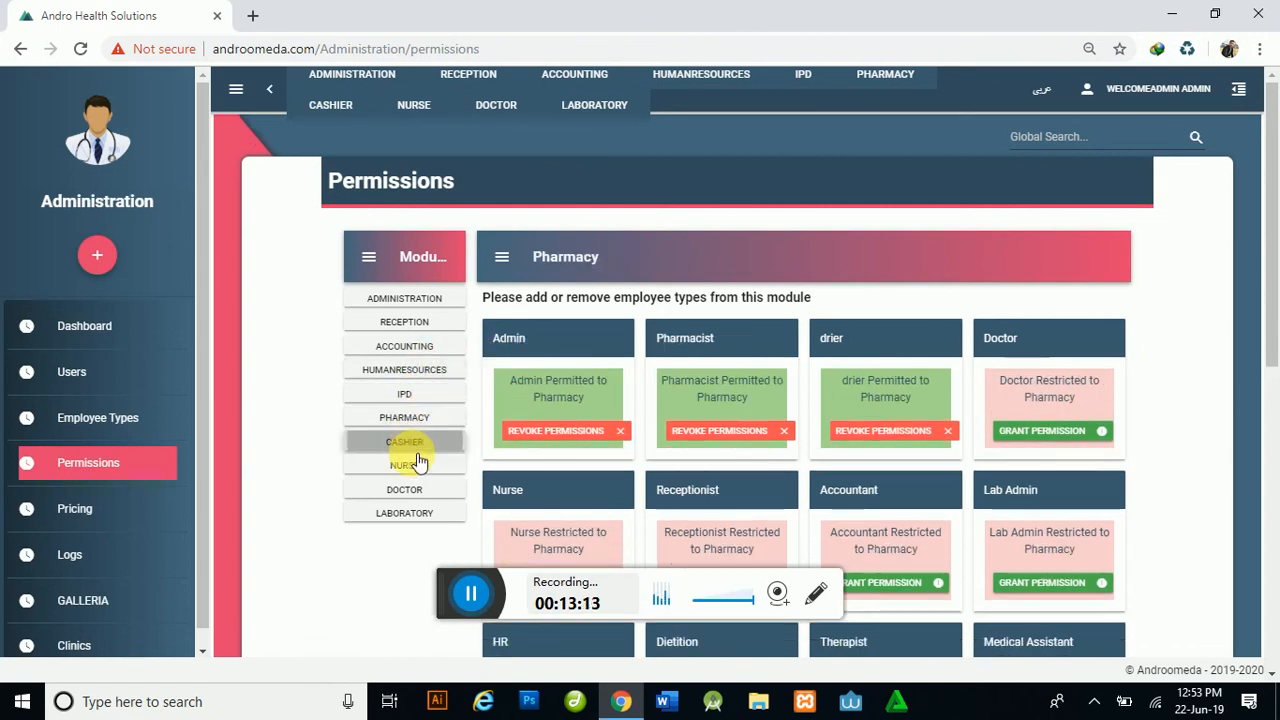
left_click(414, 443)
left_click(418, 465)
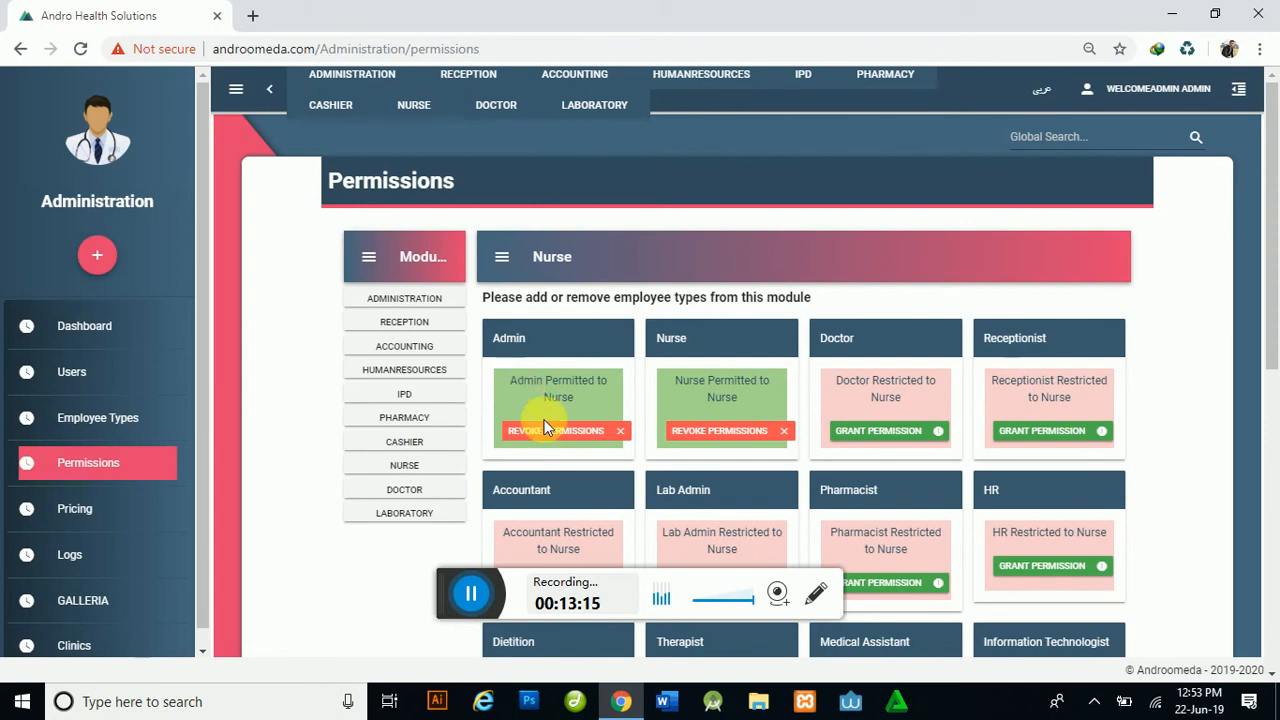
left_click(588, 442)
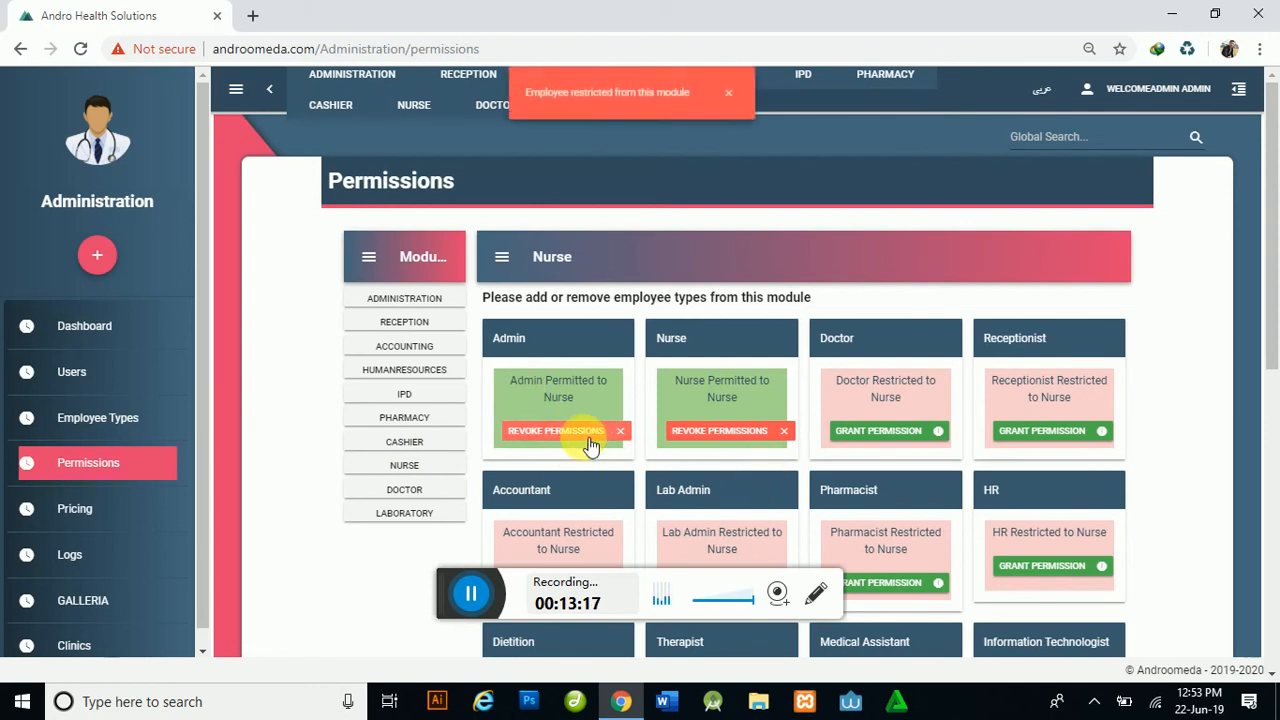
Step: Recheck Administration, Reception and Accounting permissions, finishing on HumanResources
left_click(422, 298)
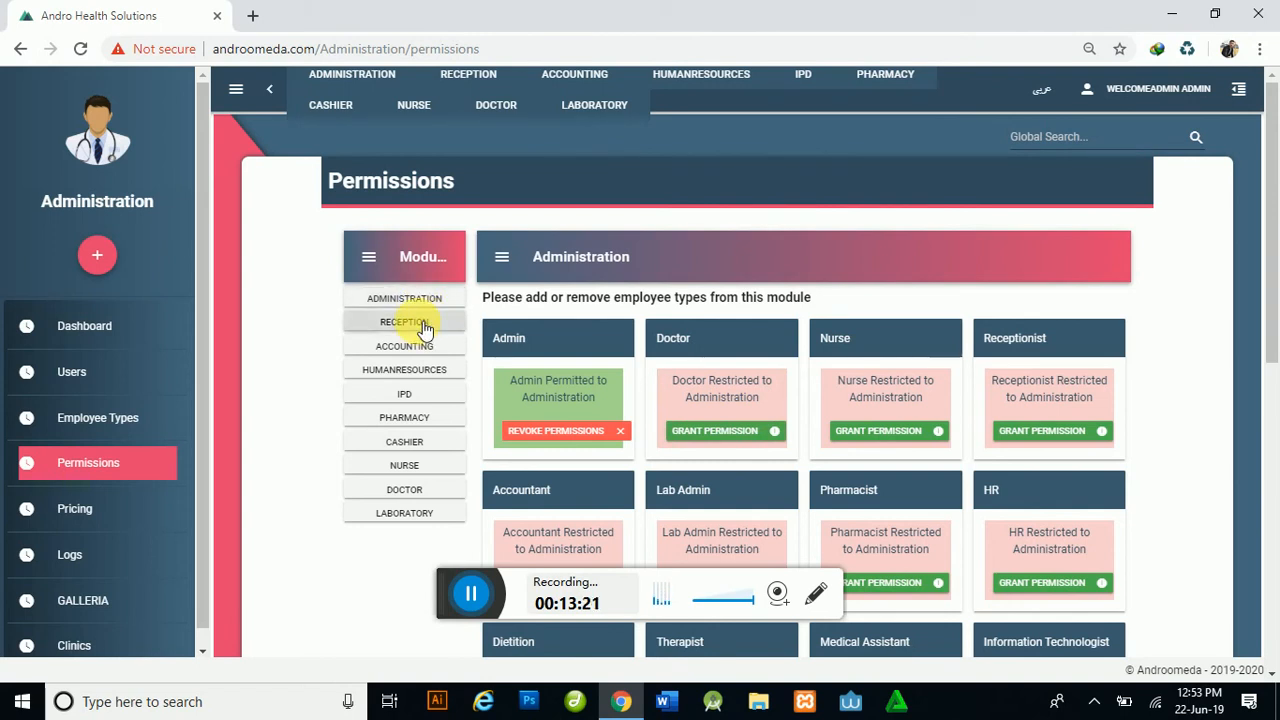
left_click(433, 324)
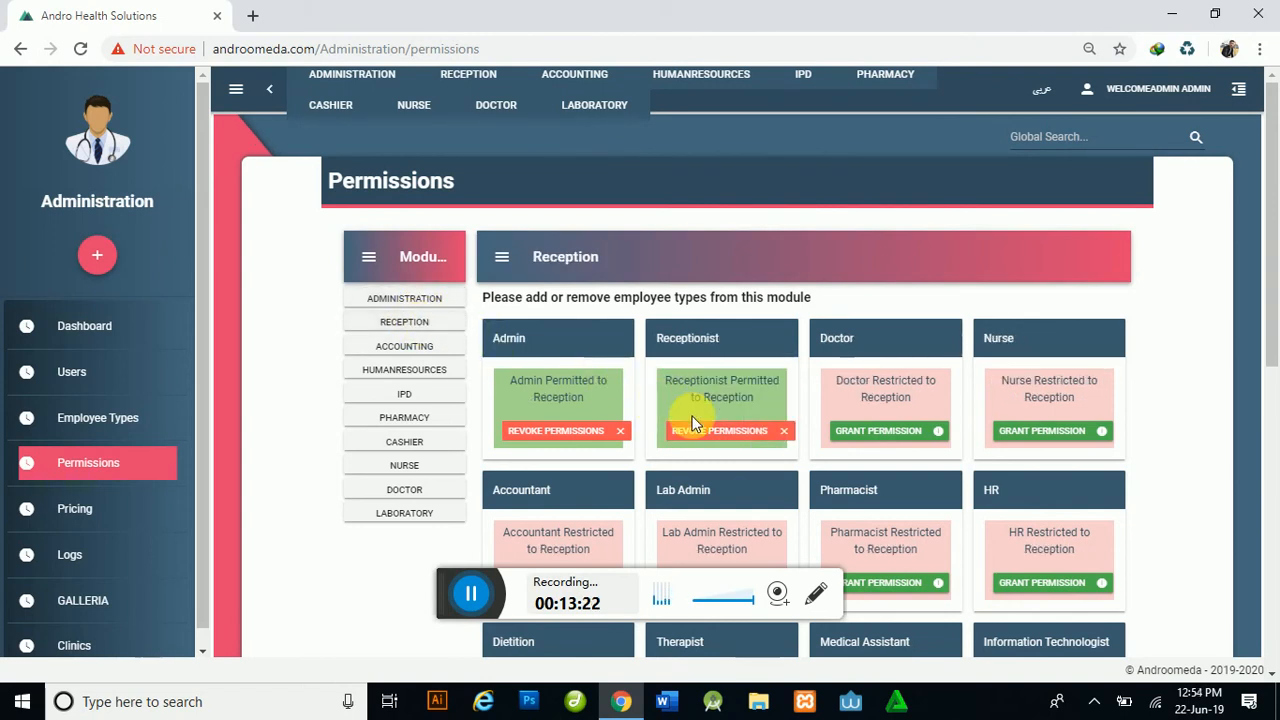
left_click(420, 348)
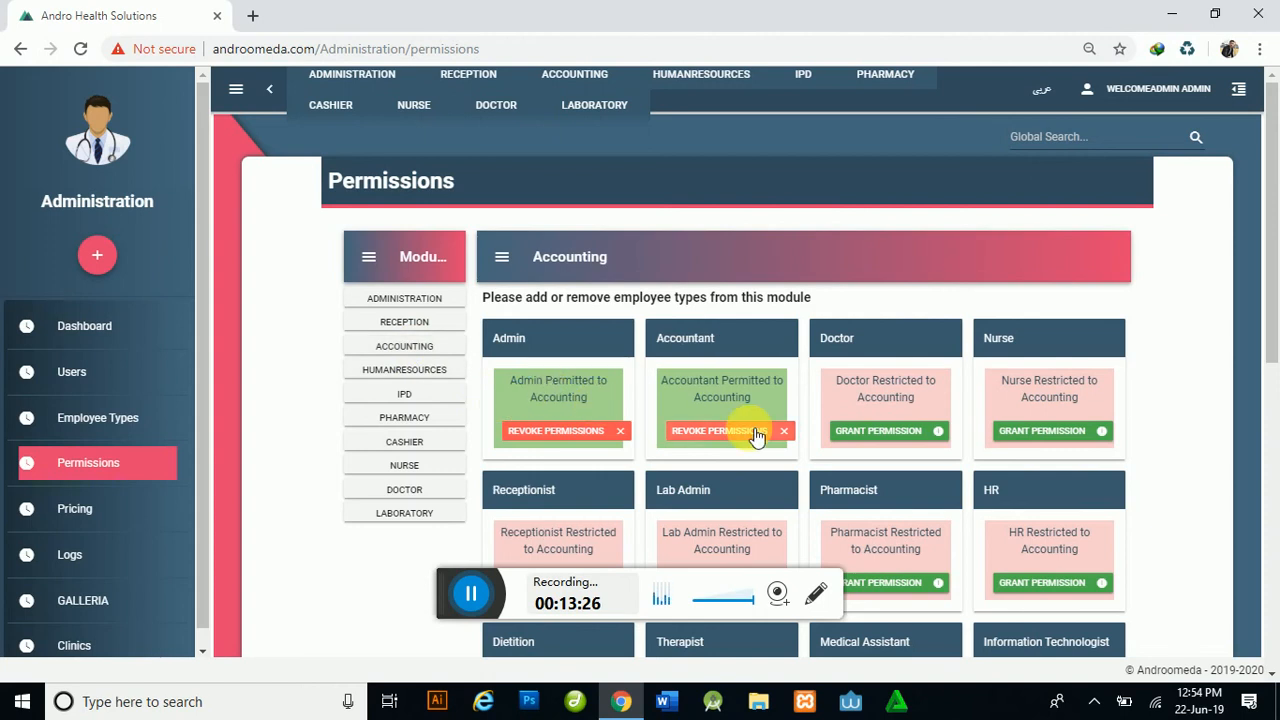
left_click(405, 369)
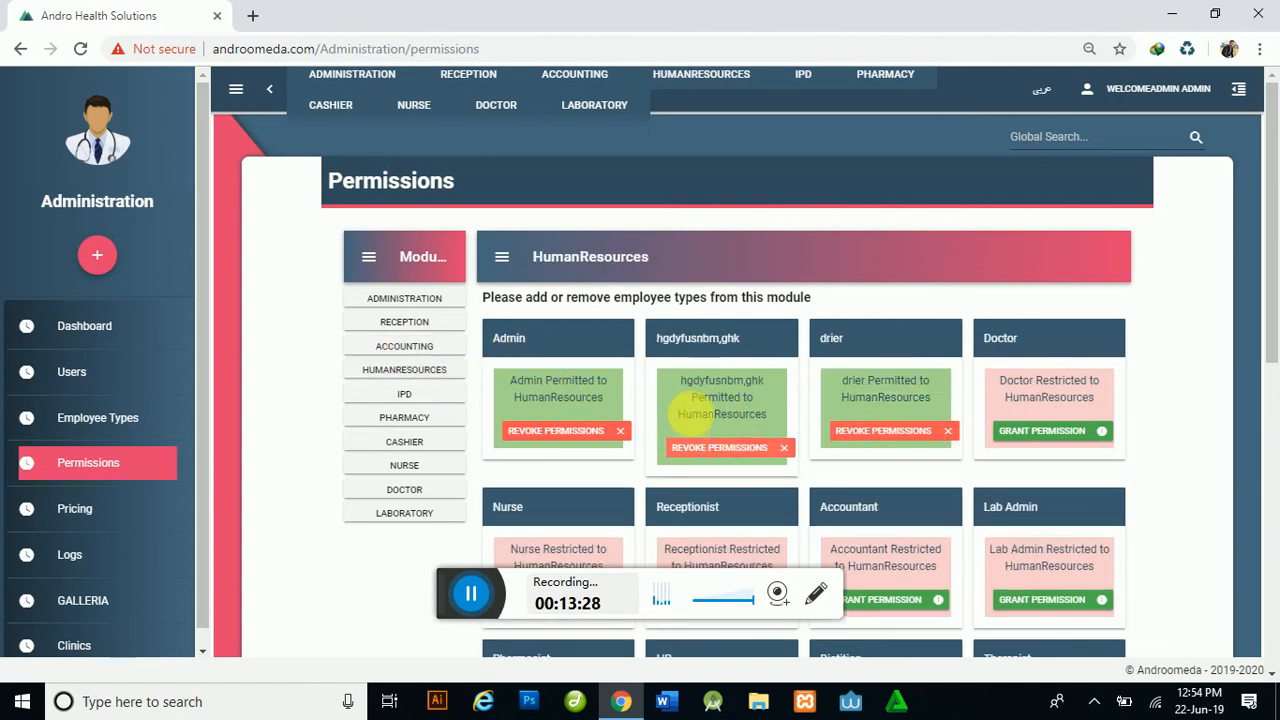
Step: Grant the HR employee type access to HumanResources, alongside Admin and the other permitted types
scroll(815, 430, "down", 1)
scroll(892, 520, "down", 1)
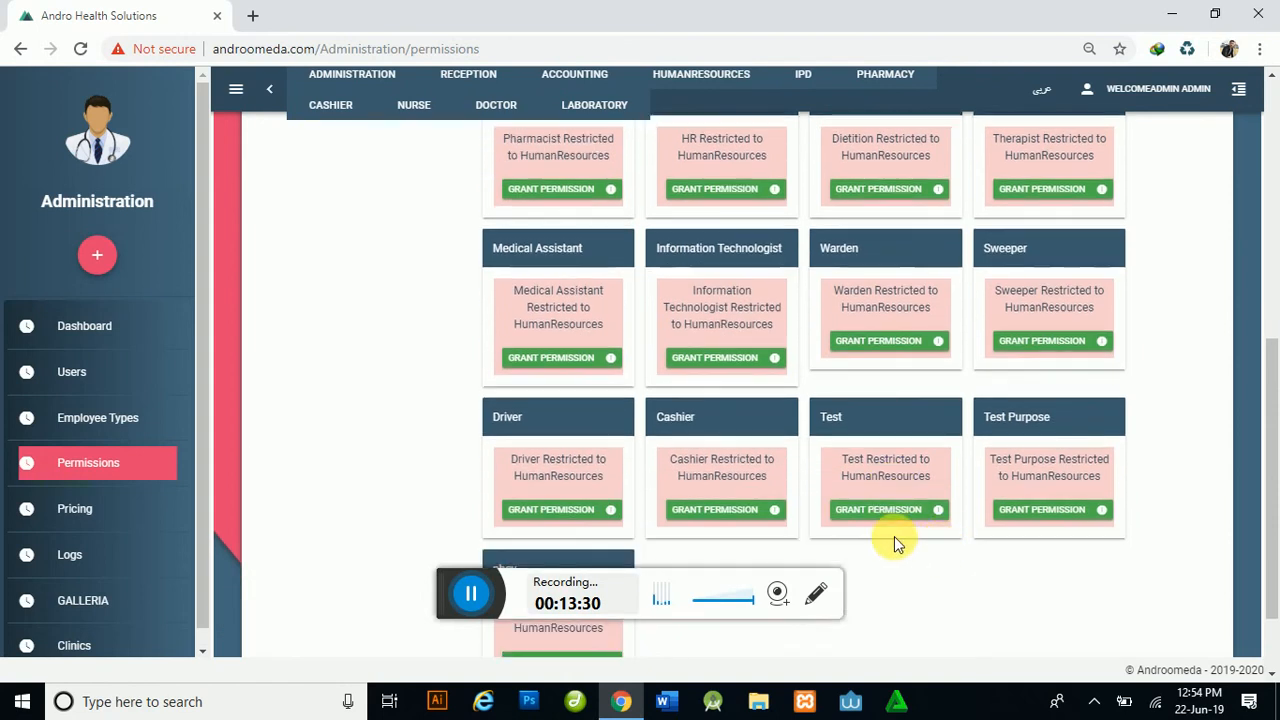
scroll(433, 435, "down", 1)
scroll(1200, 470, "up", 2)
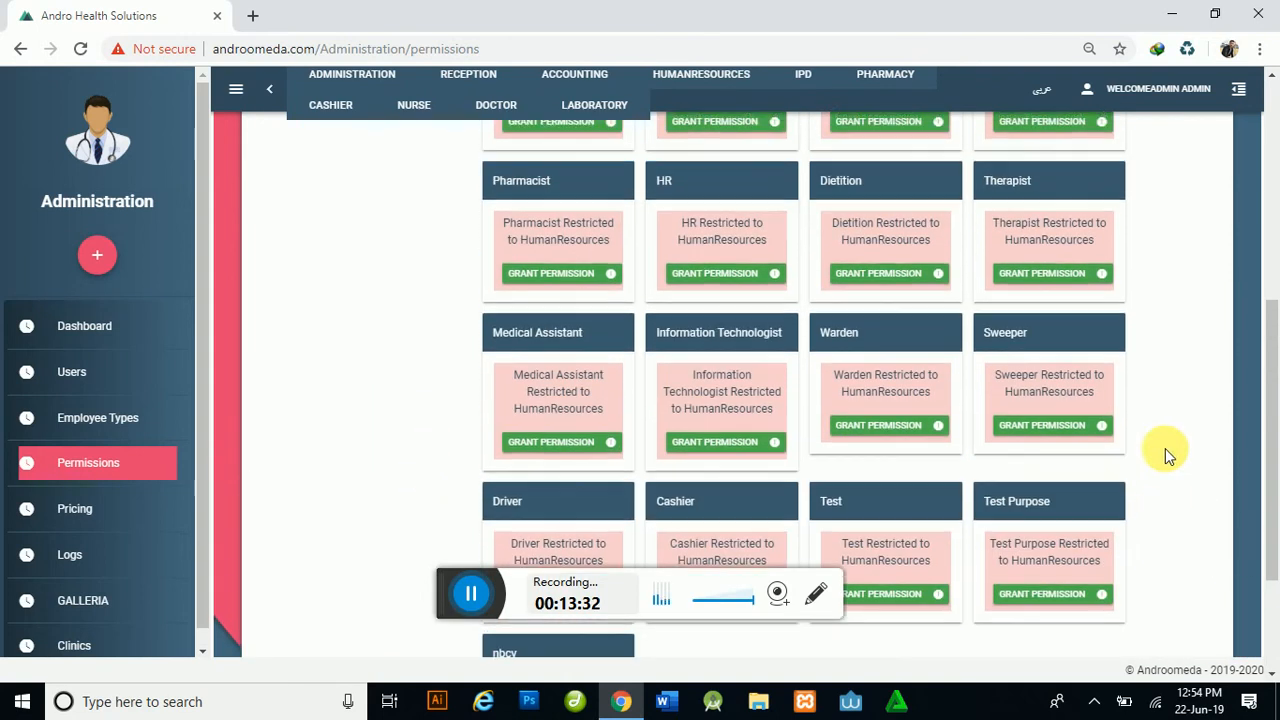
scroll(517, 353, "up", 3)
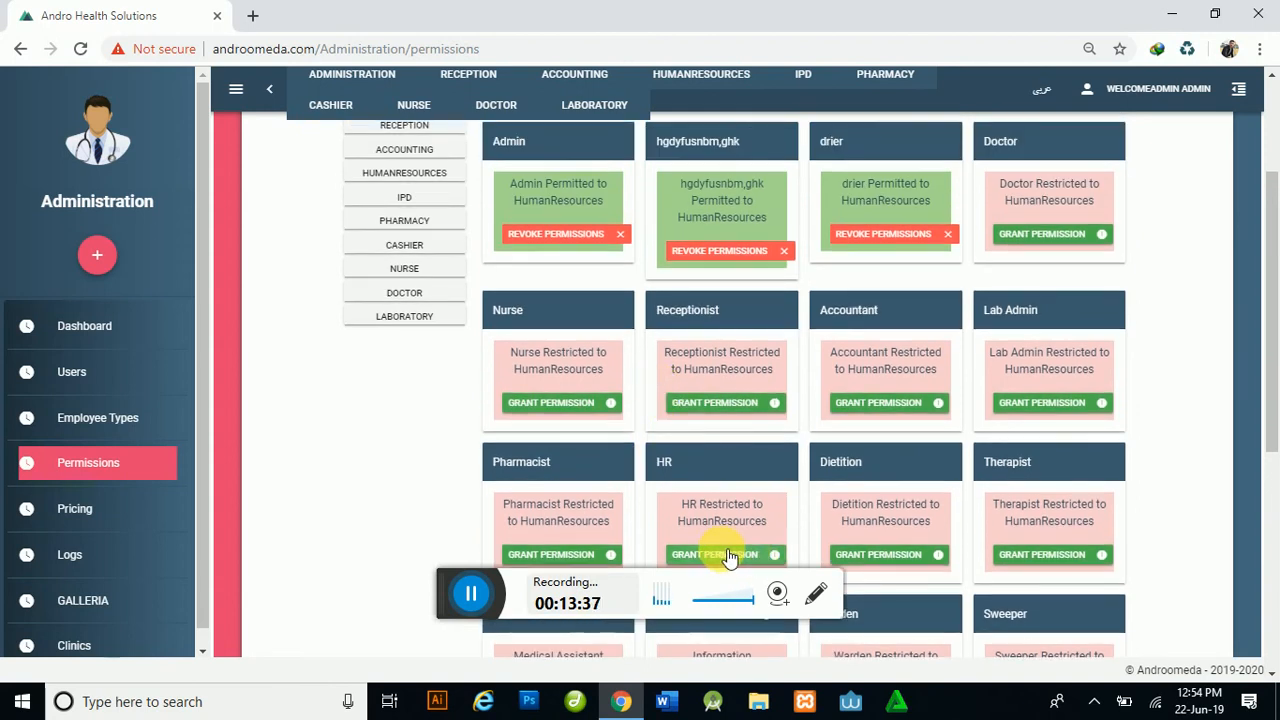
left_click(729, 555)
scroll(330, 440, "up", 1)
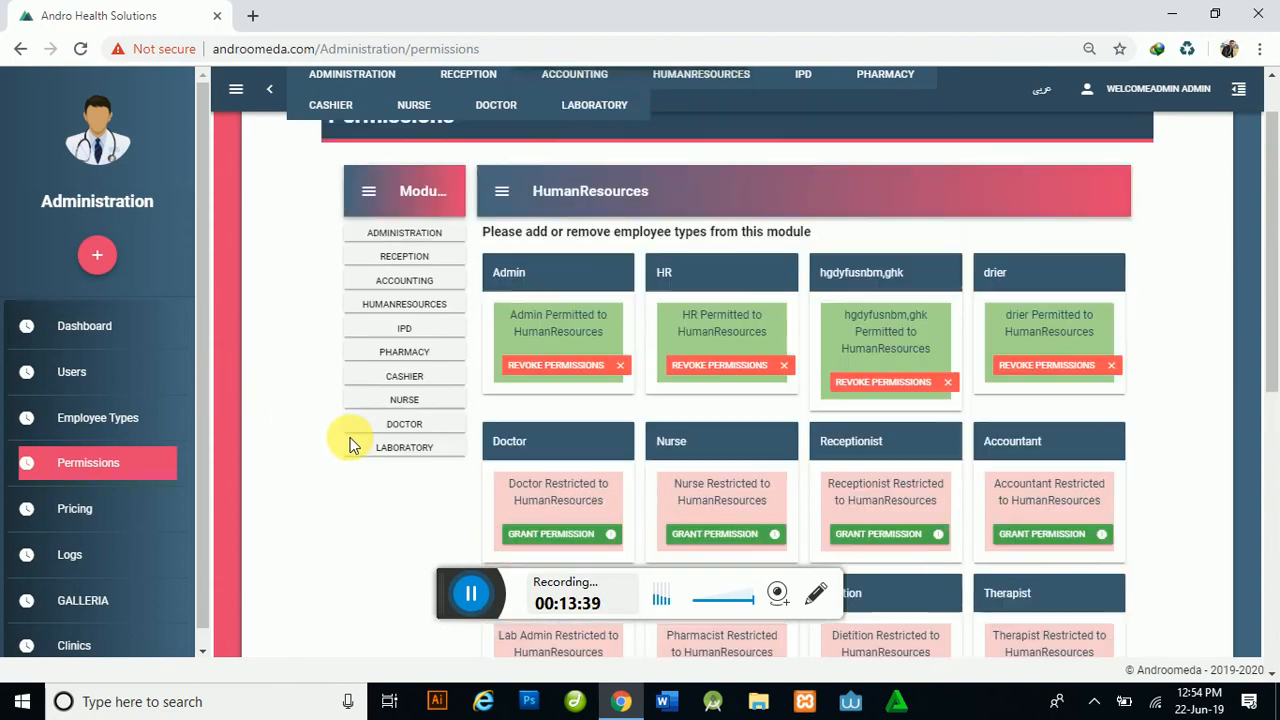
scroll(350, 445, "up", 1)
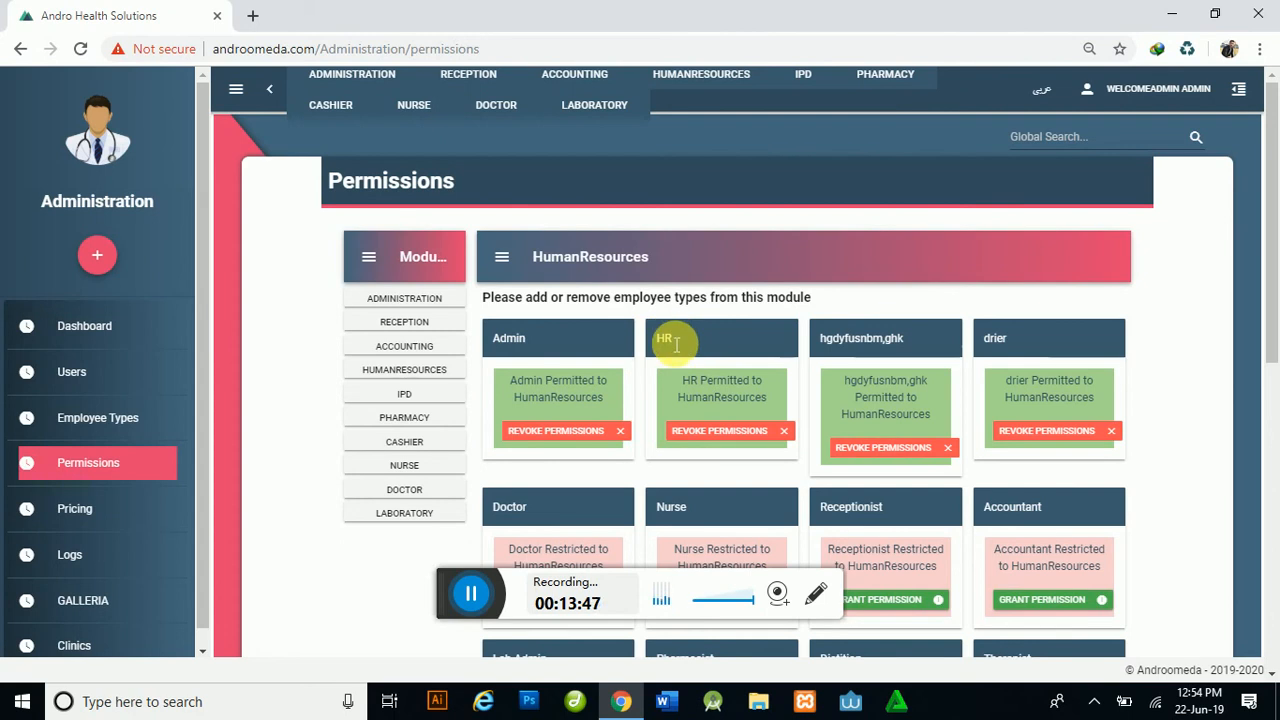
Step: Review the 21 entries on the Employee Types page, then return to Administration Permissions
mouse_move(370, 78)
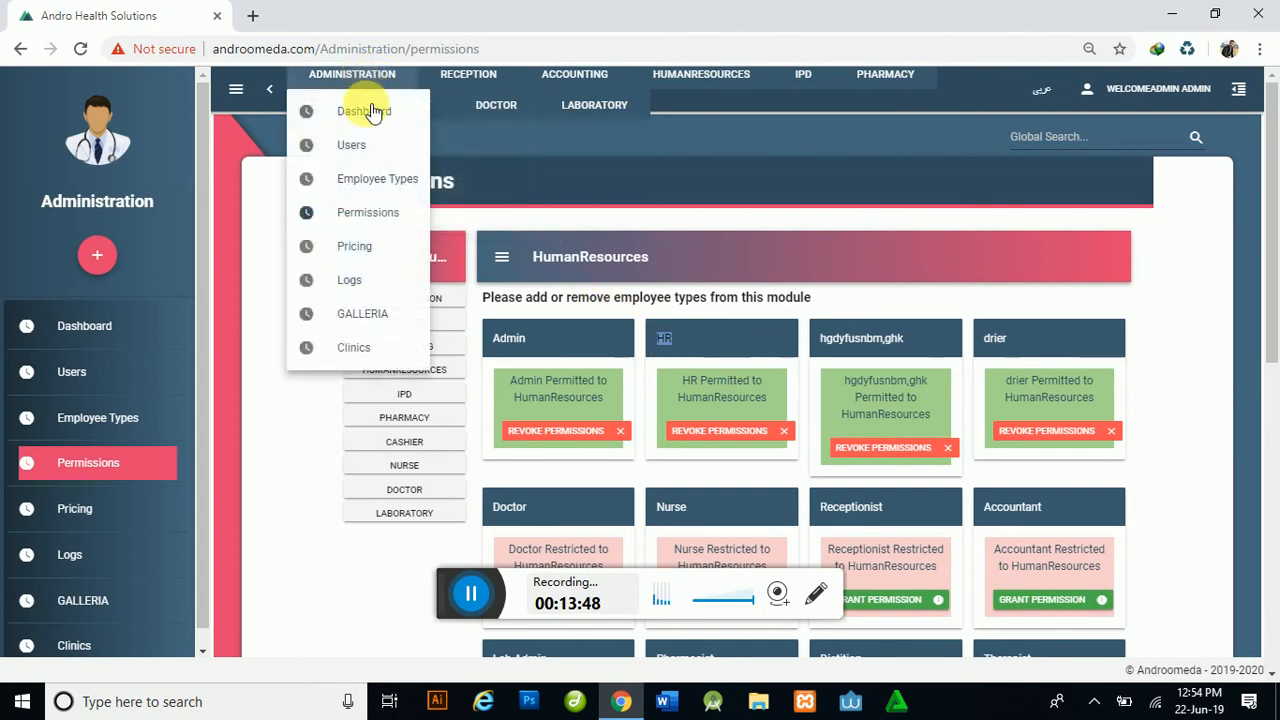
left_click(389, 183)
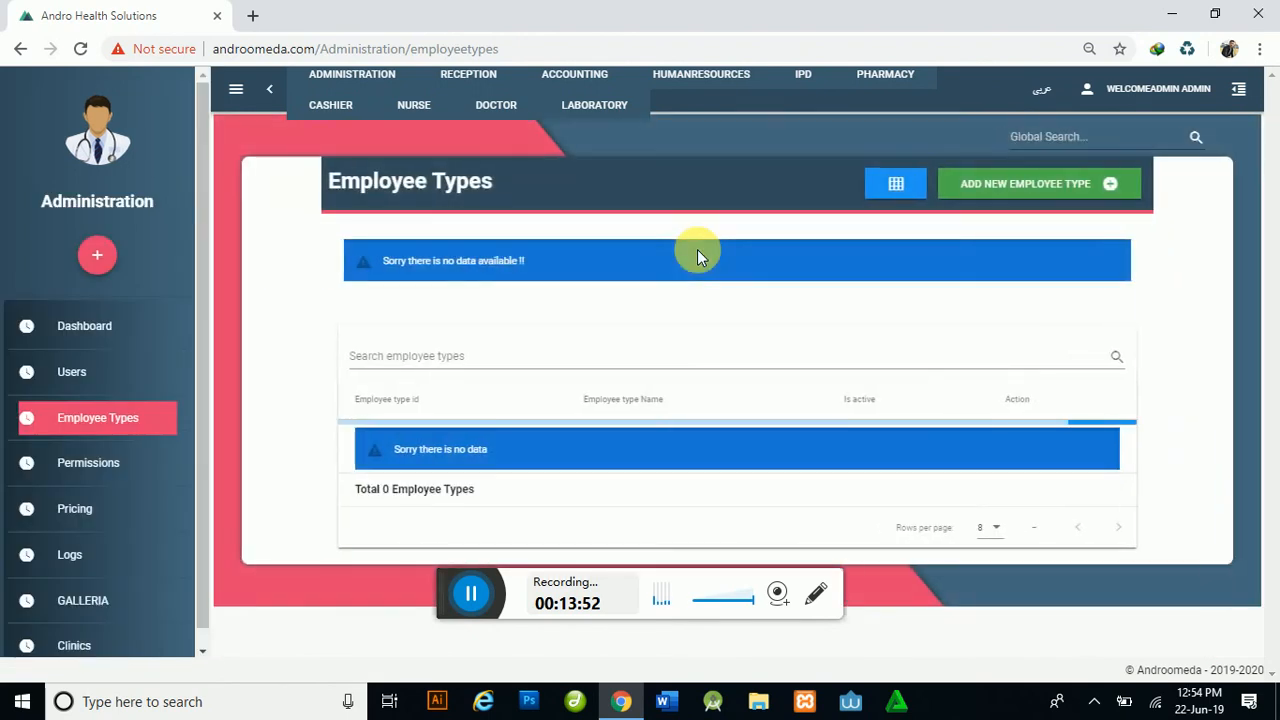
scroll(371, 329, "down", 1)
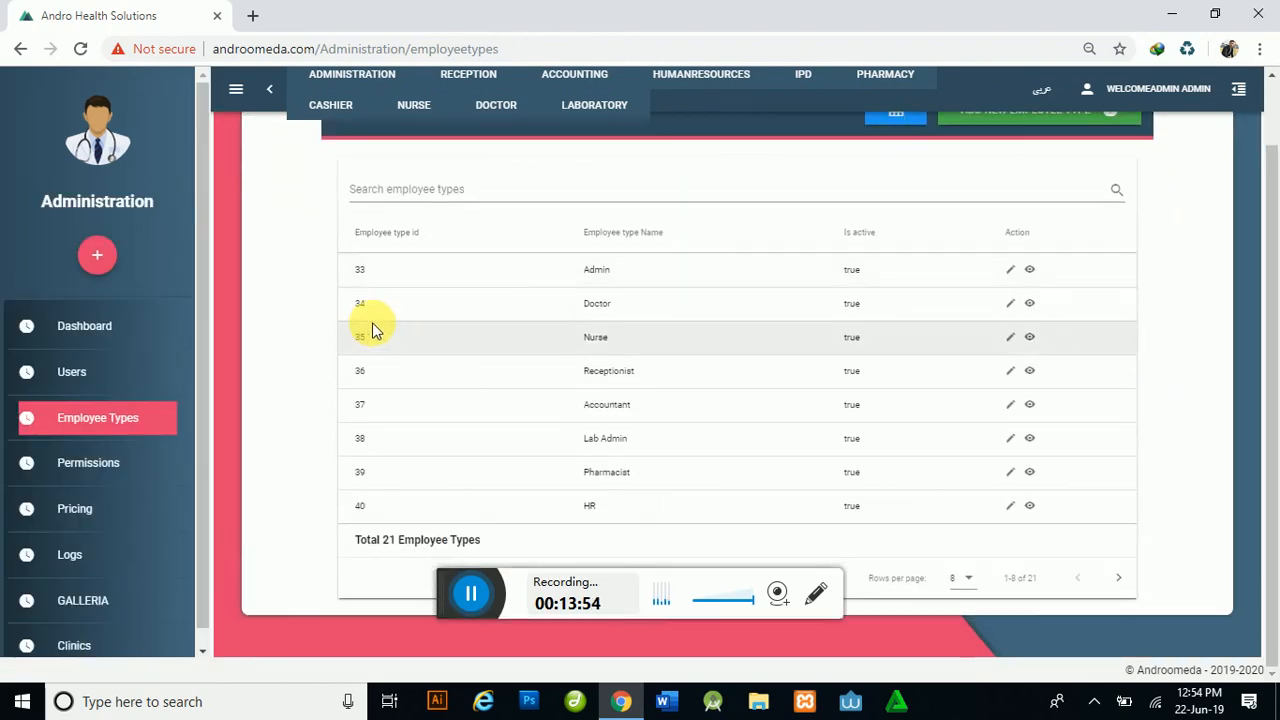
scroll(400, 320, "up", 1)
mouse_move(357, 95)
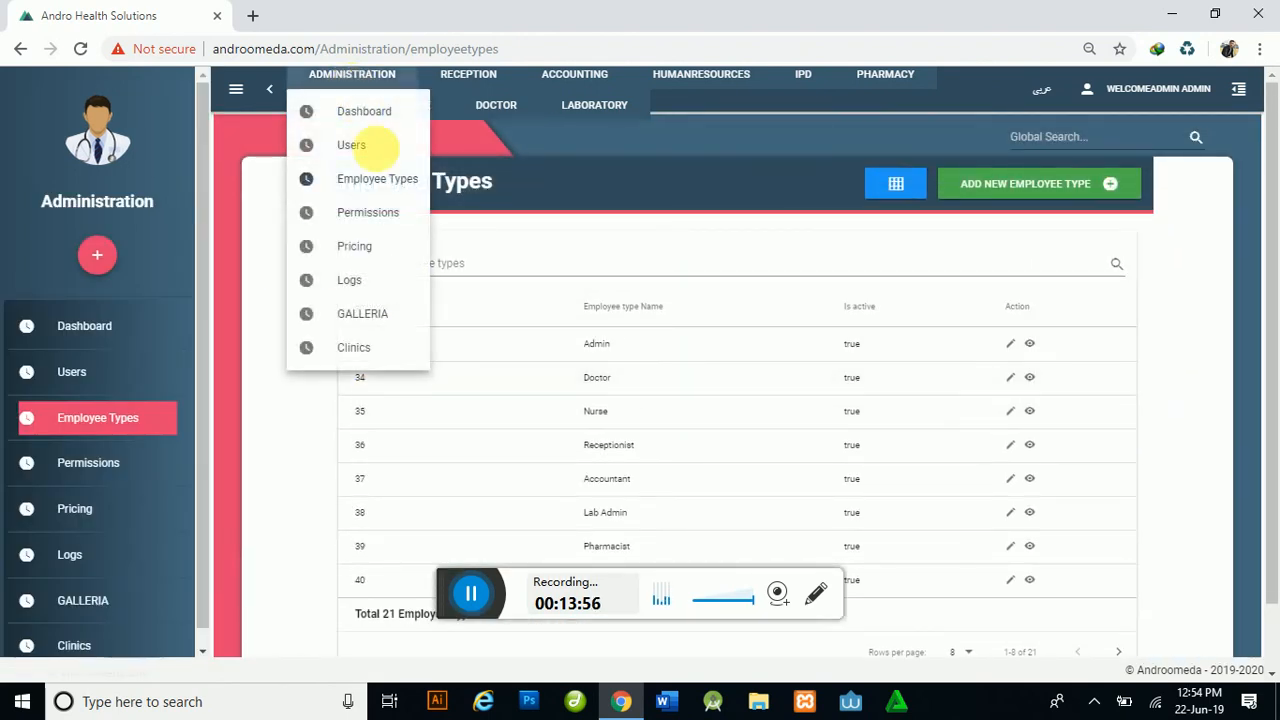
left_click(362, 213)
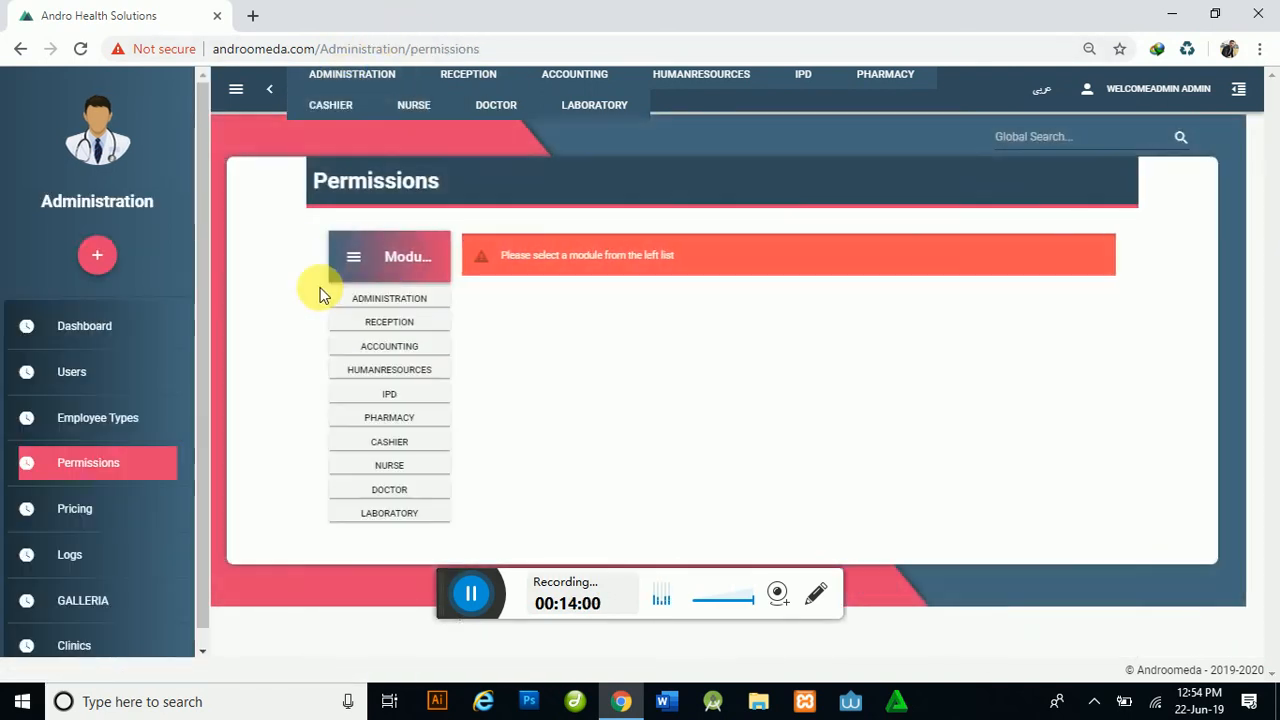